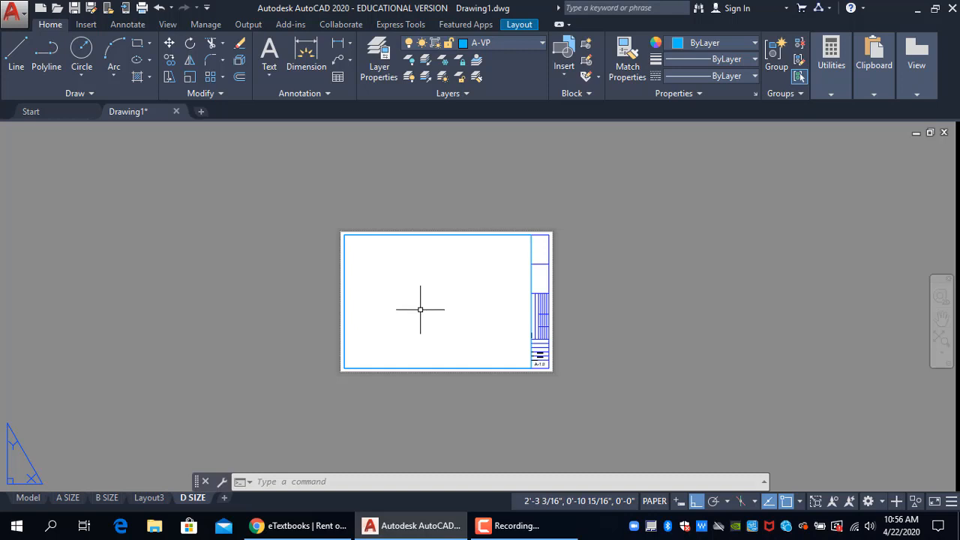
Review the D SIZE layout's plot settings, including its plot style table, and leave without plotting.
scroll(422, 311, "up", 4)
scroll(422, 311, "down", 2)
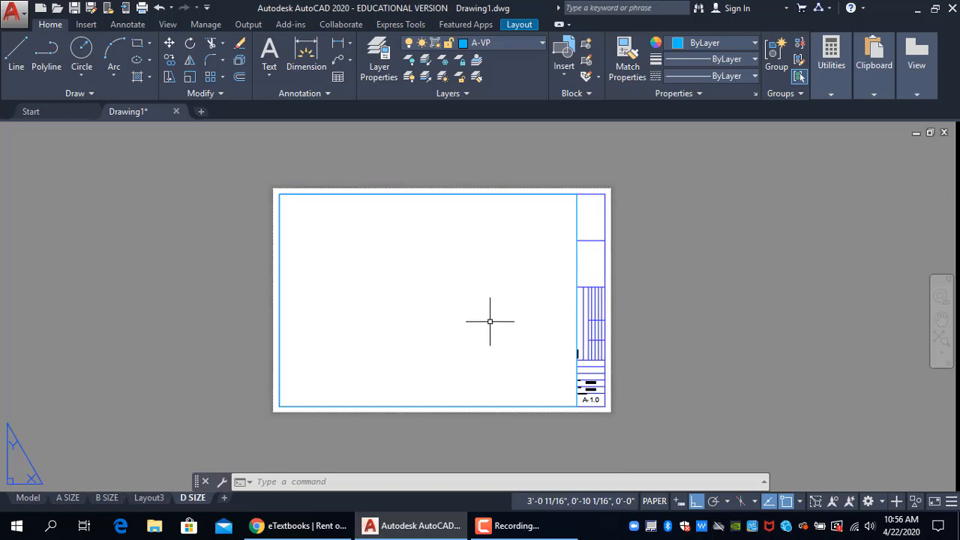
scroll(488, 322, "up", 2)
scroll(488, 322, "down", 2)
middle_click_drag(476, 317, 421, 318)
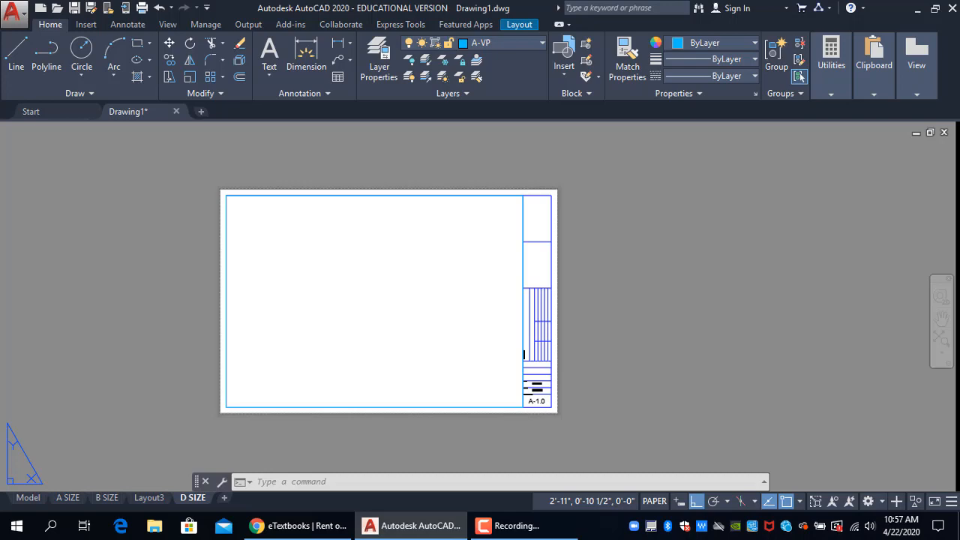
key("ctrl+p")
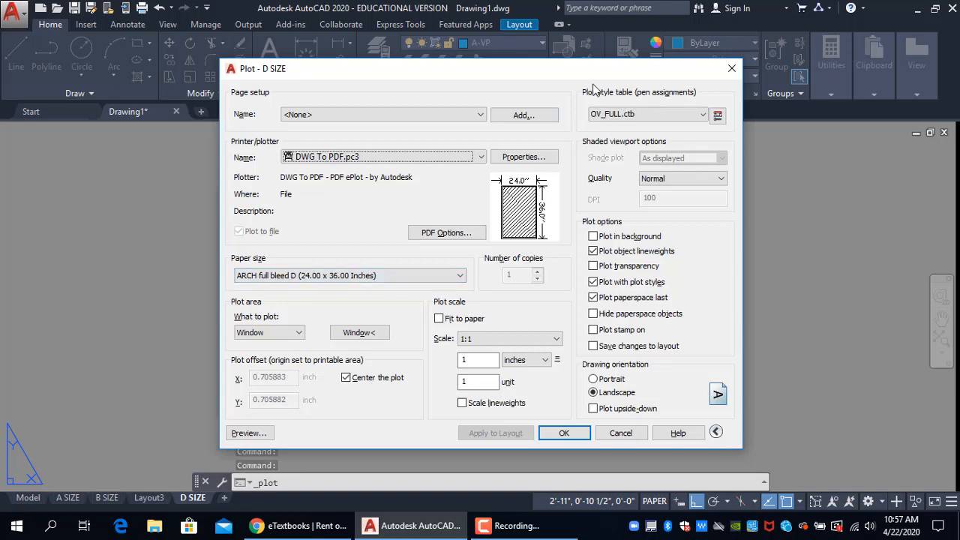
left_click_drag(539, 70, 495, 37)
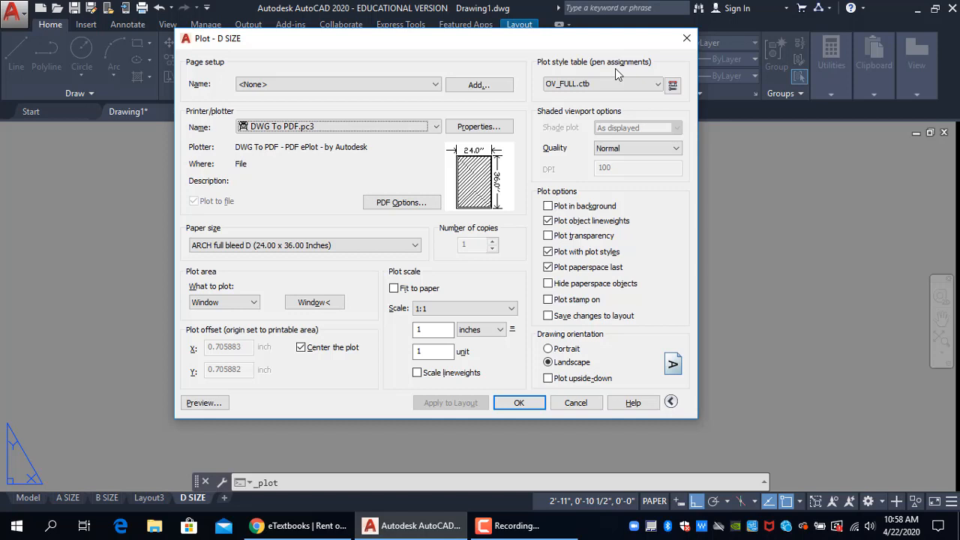
left_click(576, 402)
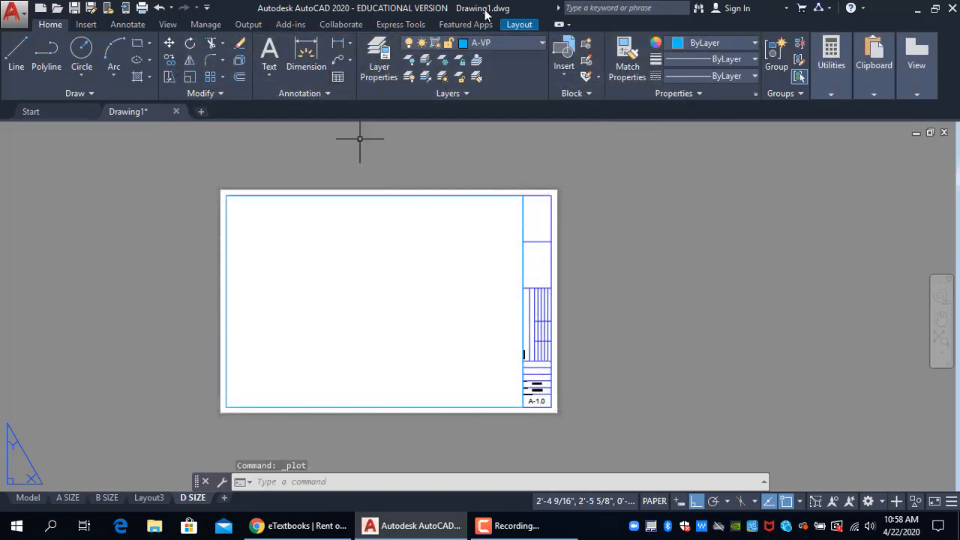
Look through the drawing's layer list and the color assigned to each layer.
left_click(531, 45)
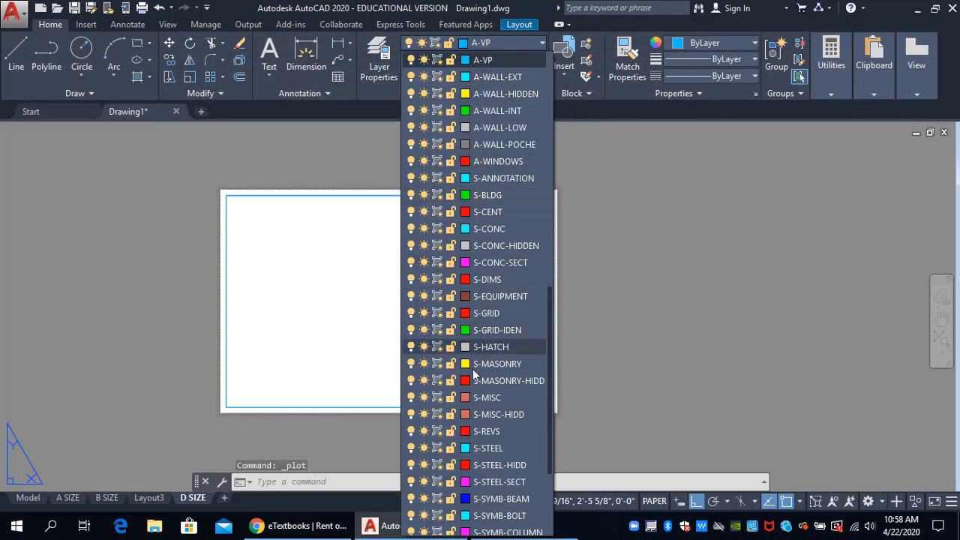
scroll(485, 124, "up", 4)
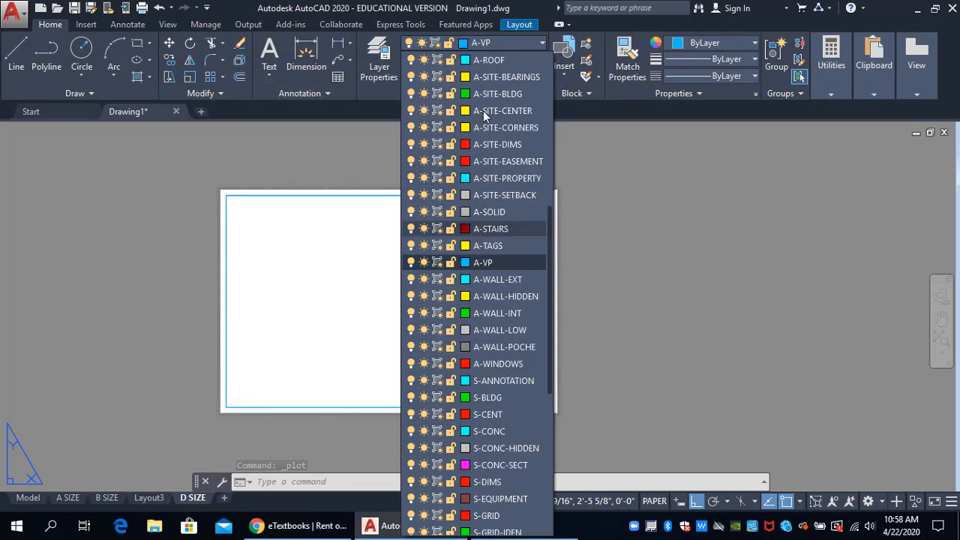
scroll(485, 113, "up", 1)
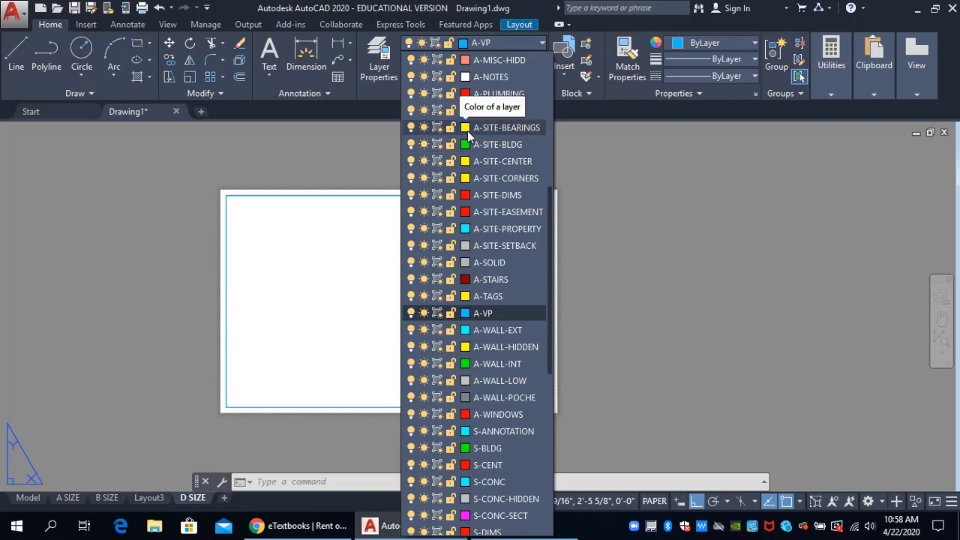
scroll(465, 141, "up", 3)
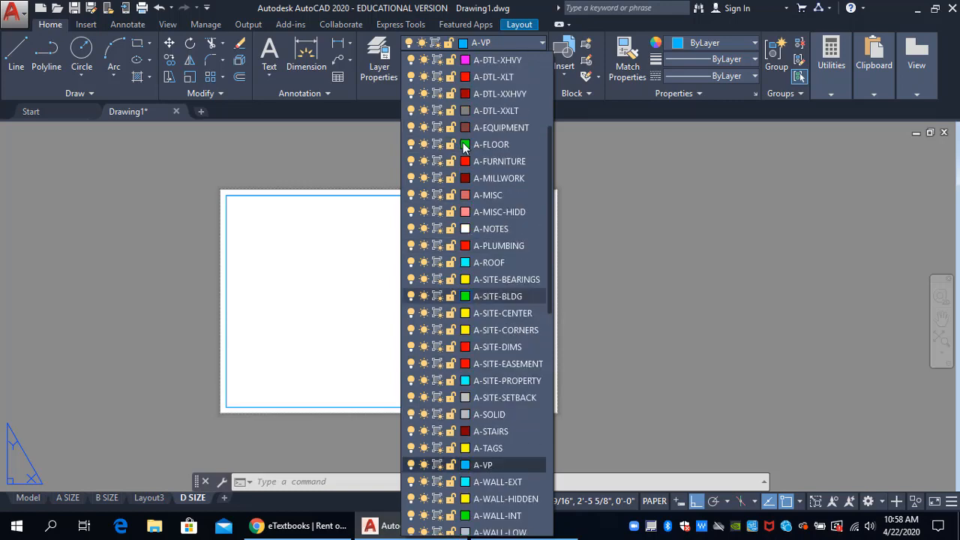
scroll(463, 143, "up", 5)
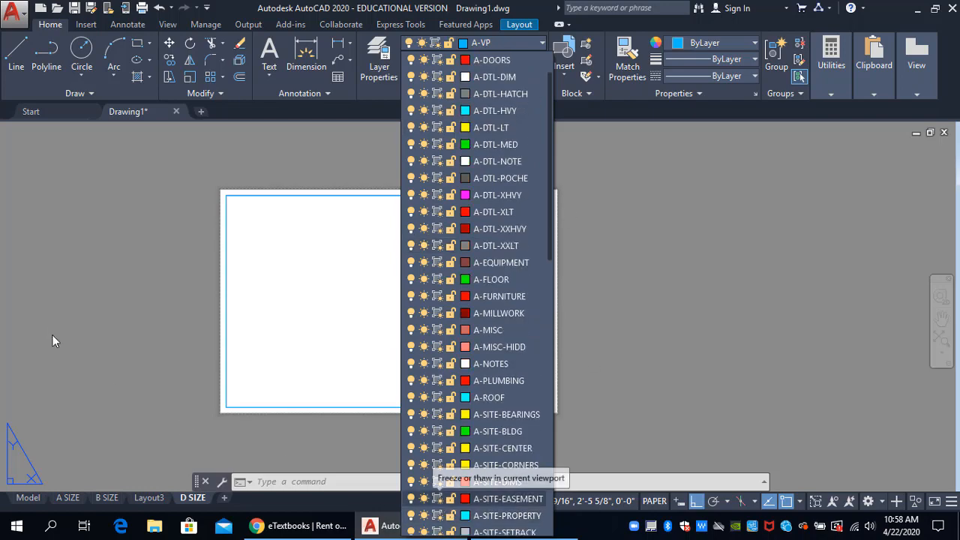
left_click(120, 370)
Switch to the browser and find section 3.4 Pen Settings in the AEDT Standards Manual.
left_click(319, 525)
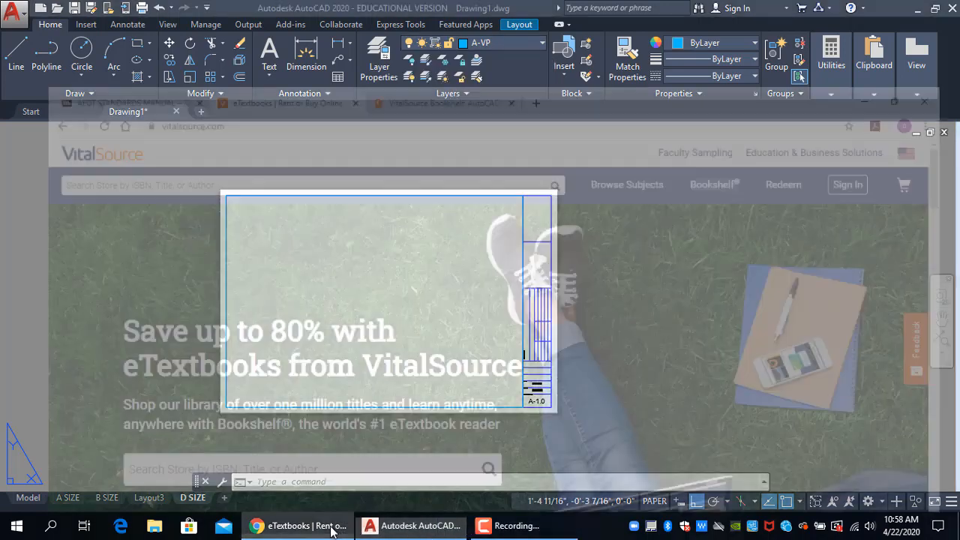
left_click(56, 12)
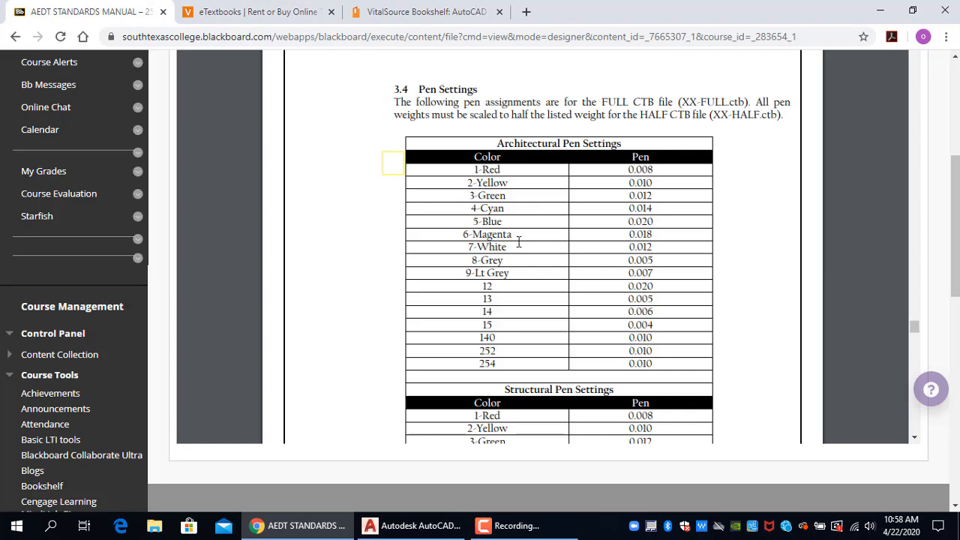
scroll(571, 244, "up", 3)
scroll(572, 244, "up", 7)
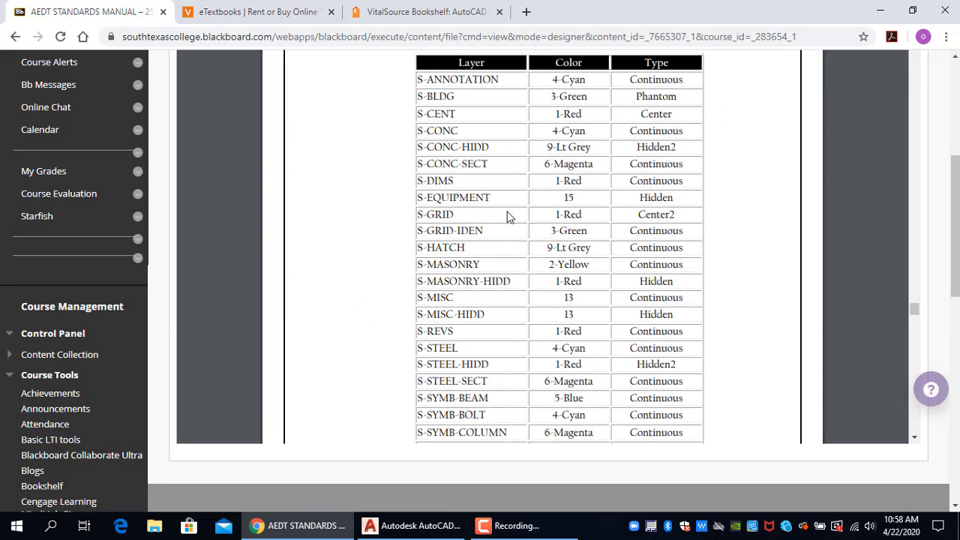
scroll(516, 193, "down", 2)
scroll(517, 189, "down", 5)
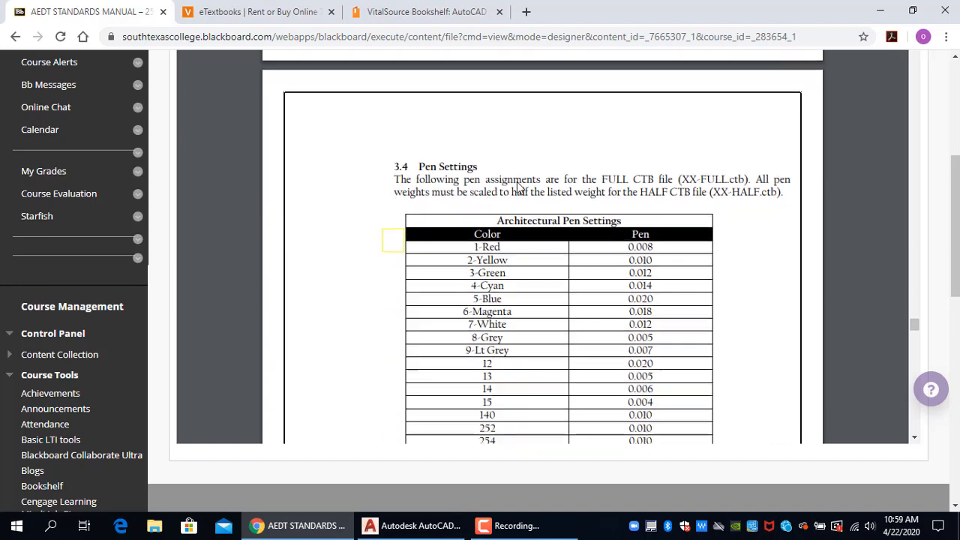
scroll(517, 182, "down", 3)
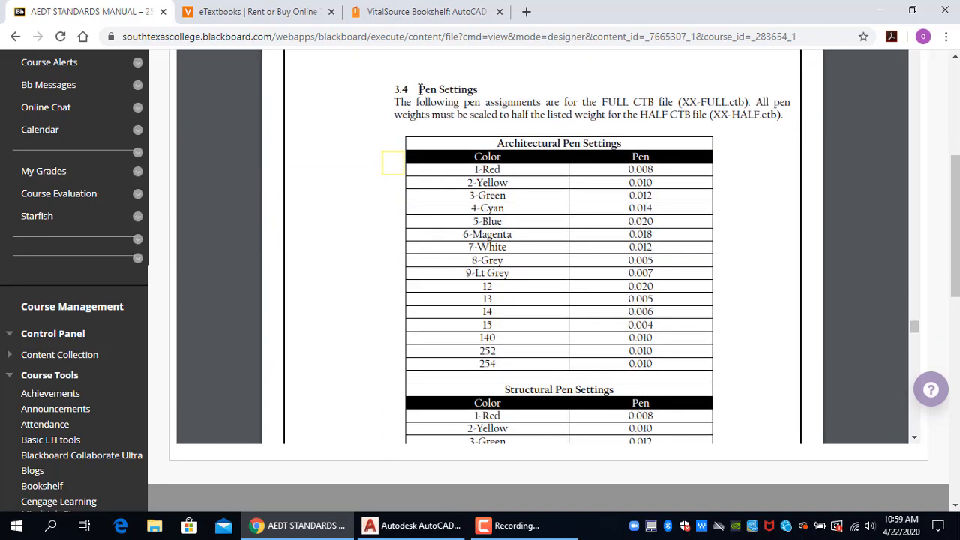
Examine the architectural pen weights by color and the rules for the XX-FULL.ctb and XX-HALF.ctb files.
left_click_drag(418, 90, 480, 90)
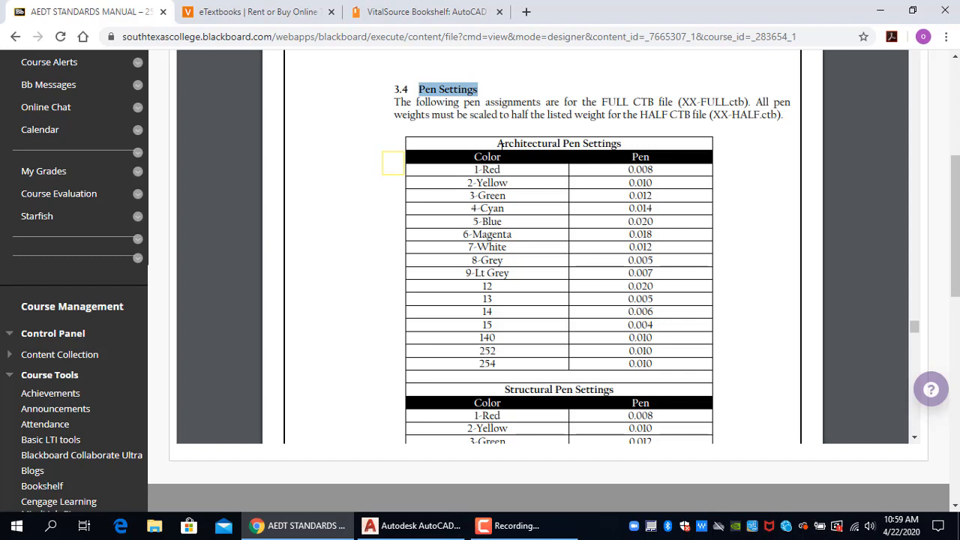
left_click_drag(497, 142, 621, 144)
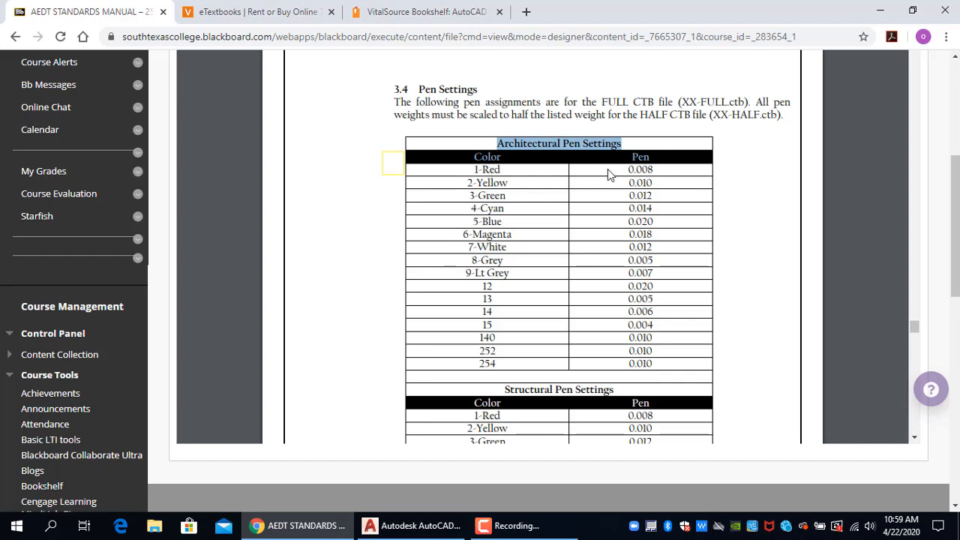
left_click_drag(627, 170, 657, 170)
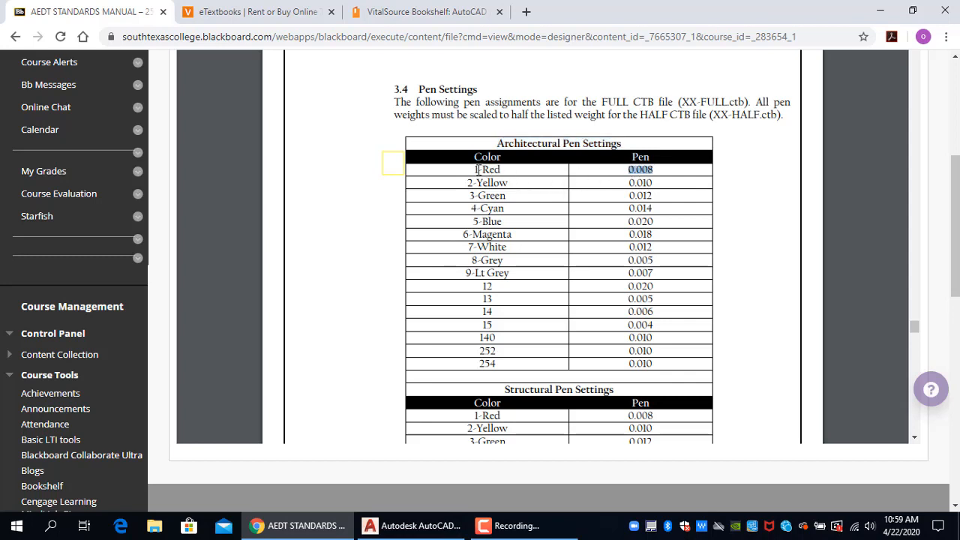
left_click_drag(475, 169, 525, 169)
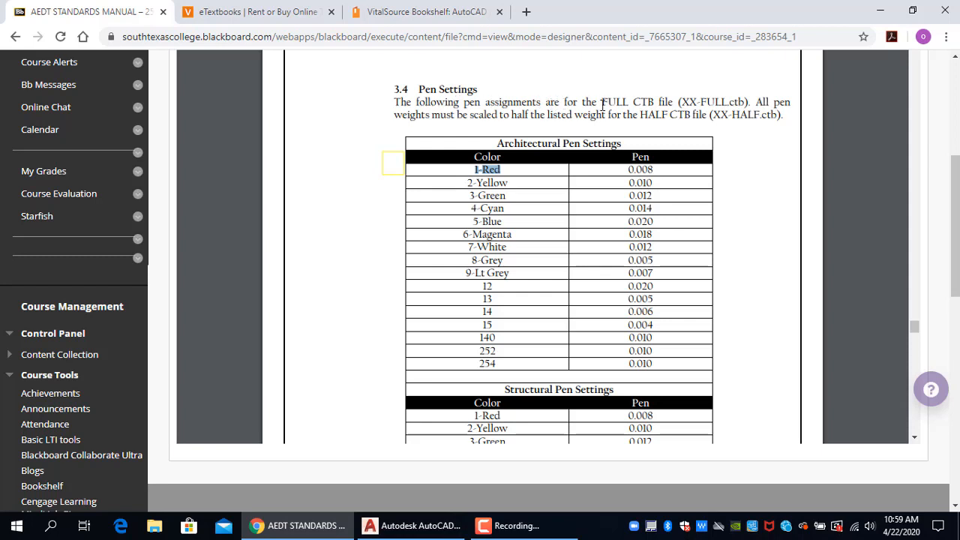
left_click_drag(602, 105, 745, 102)
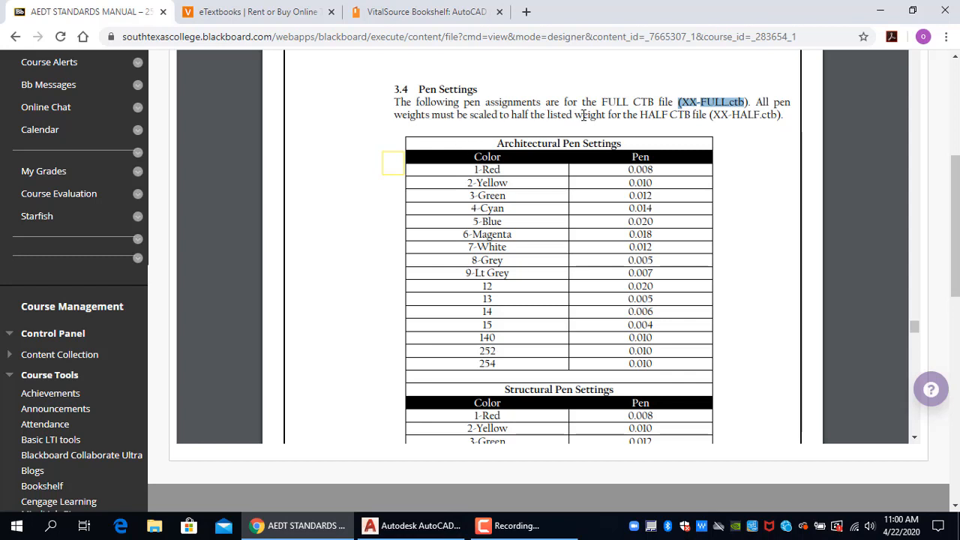
left_click_drag(641, 115, 691, 114)
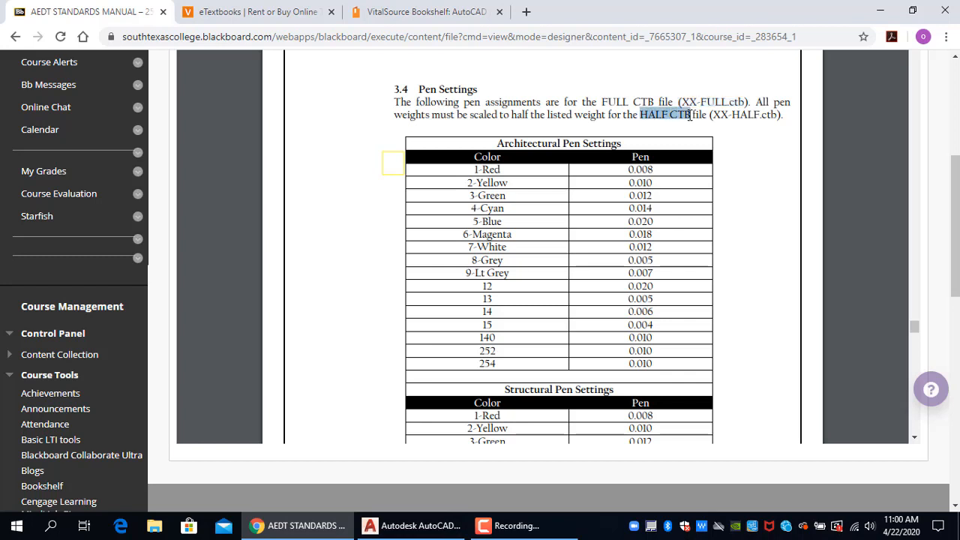
left_click_drag(602, 102, 712, 118)
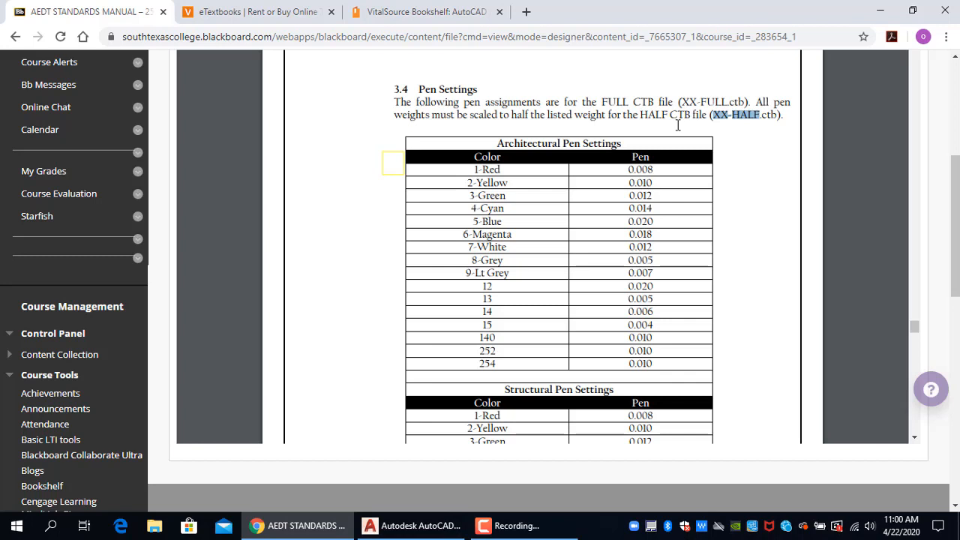
left_click_drag(720, 117, 757, 117)
left_click_drag(681, 102, 738, 105)
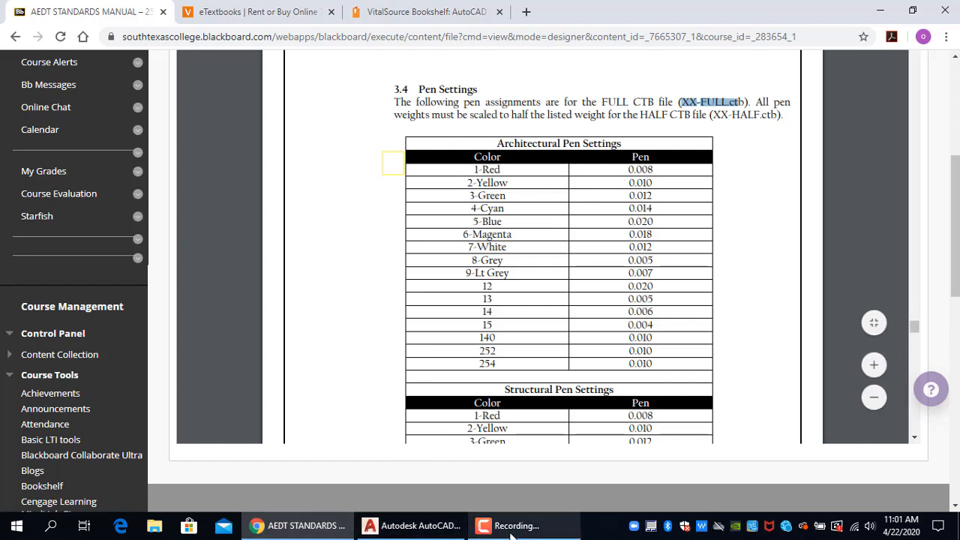
Switch to AutoCAD and close Drawing1.dwg without saving its changes.
left_click(412, 525)
scroll(316, 309, "up", 2)
middle_click_drag(322, 311, 370, 298)
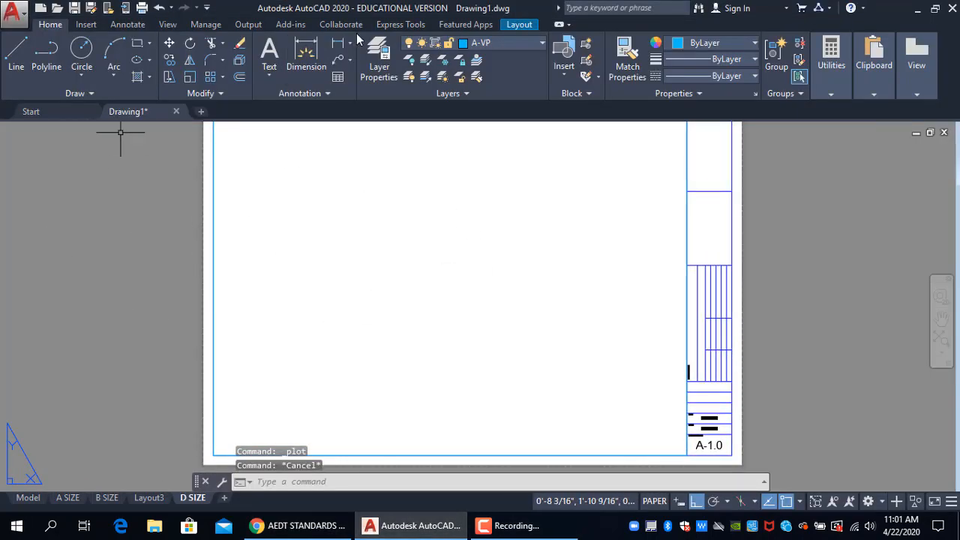
left_click(176, 111)
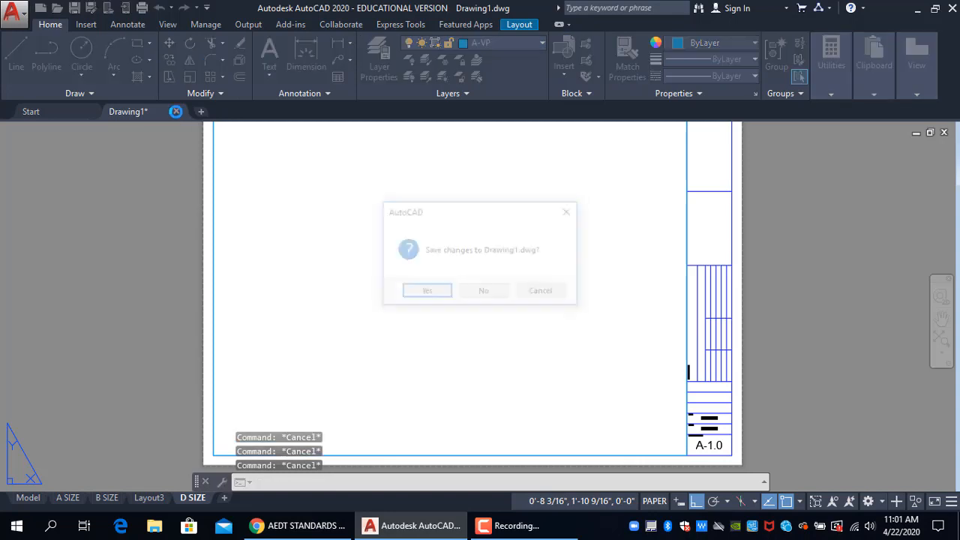
left_click(480, 294)
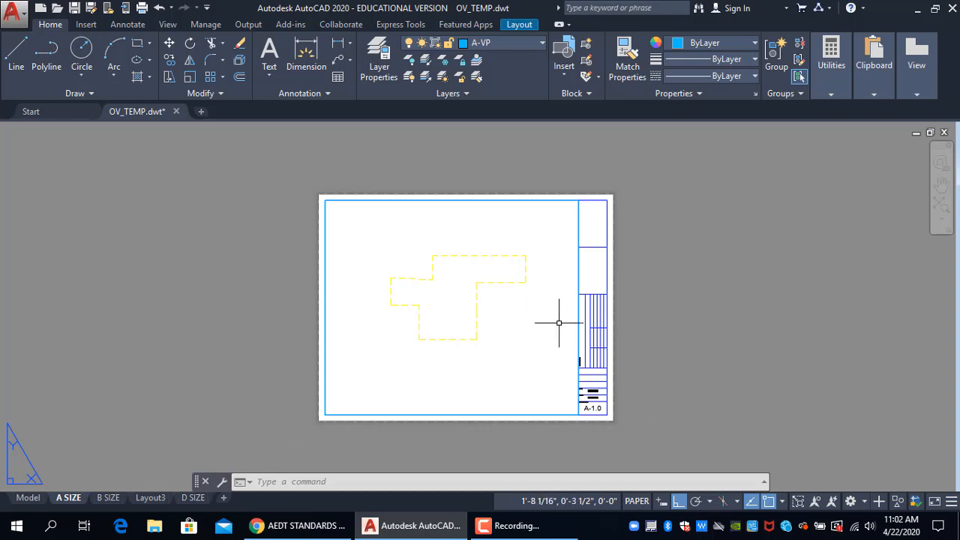
Open the Plot Styles folder from OV_TEMP.dwt with the STYLESMANAGER command.
middle_click_drag(494, 336, 443, 331)
middle_click_drag(533, 326, 428, 325)
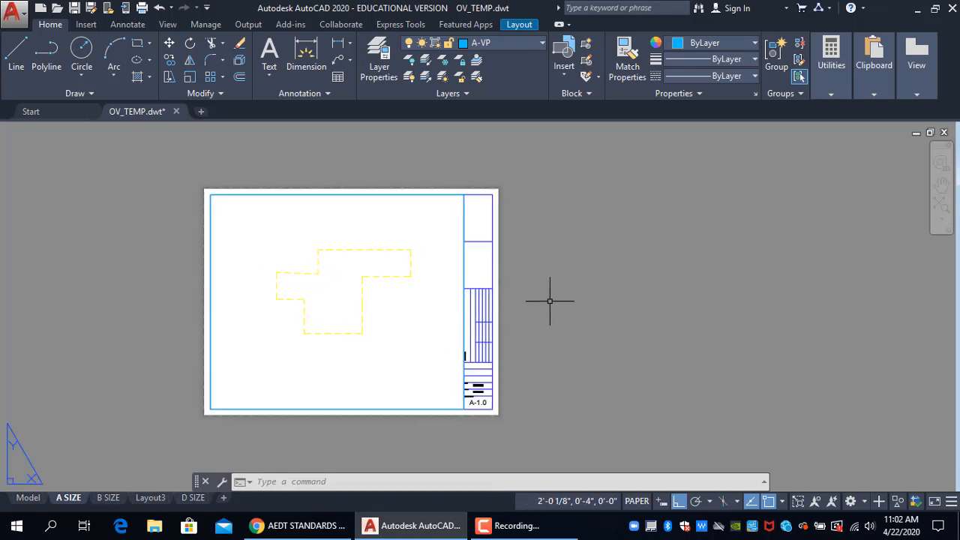
type("STY")
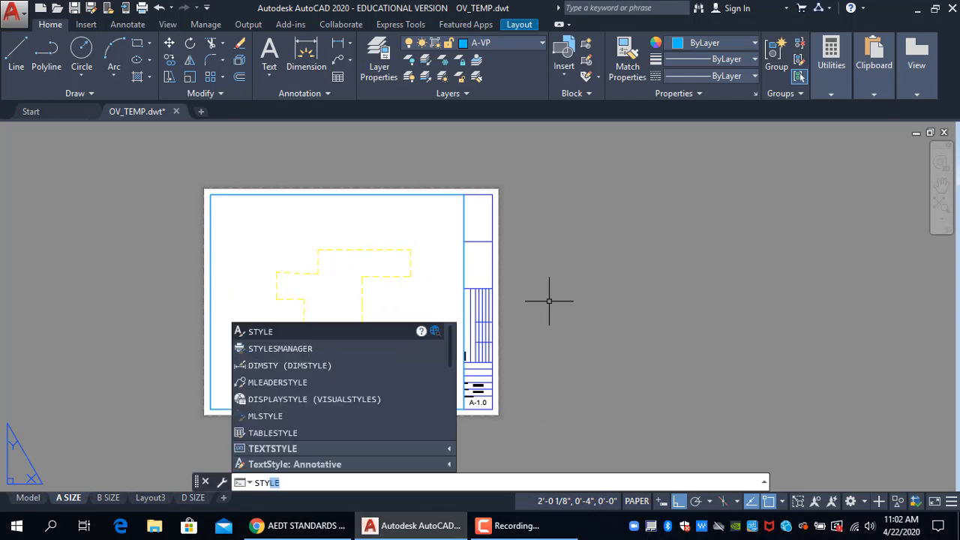
left_click(293, 350)
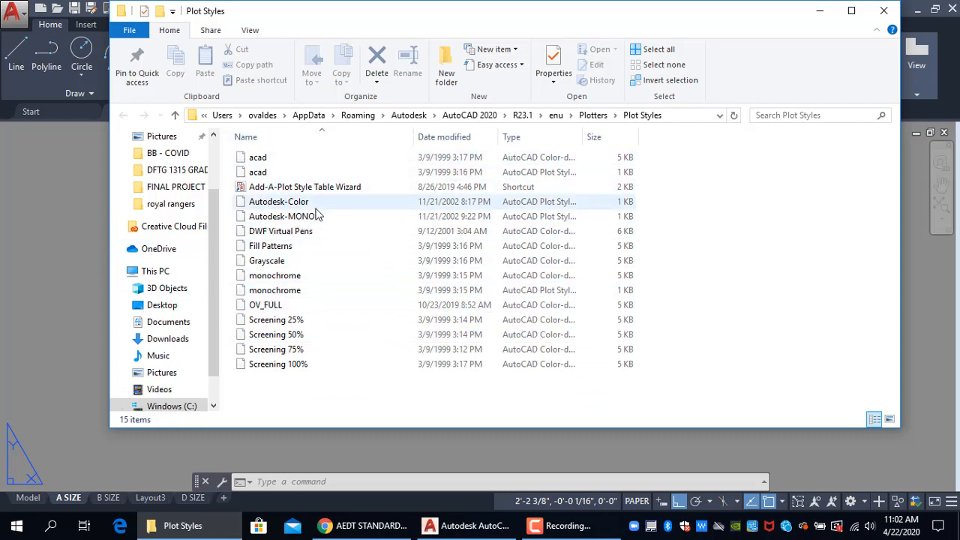
Delete the OV_FULL plot style table, and widen the Type column to show the full file types before closing the folder.
left_click(298, 207)
left_click(304, 217)
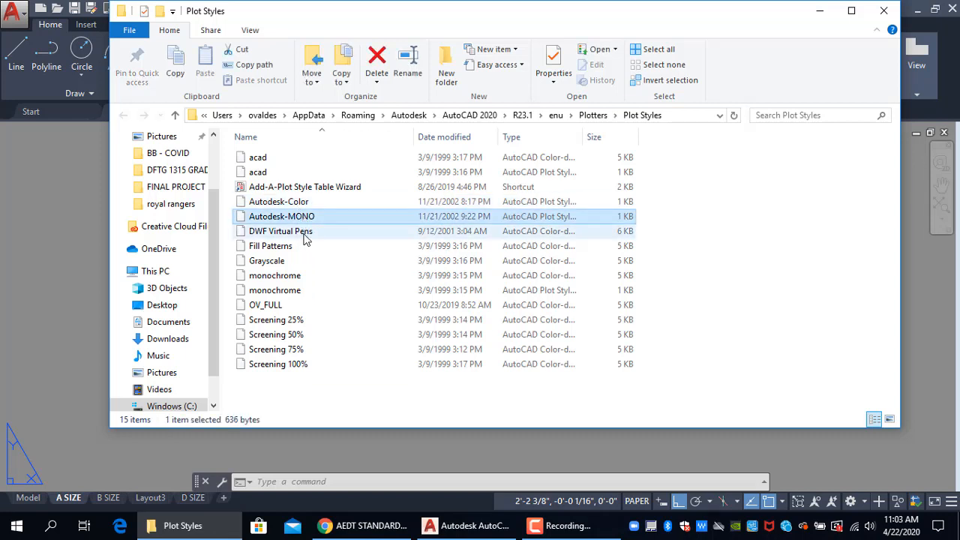
left_click(285, 246)
left_click(276, 263)
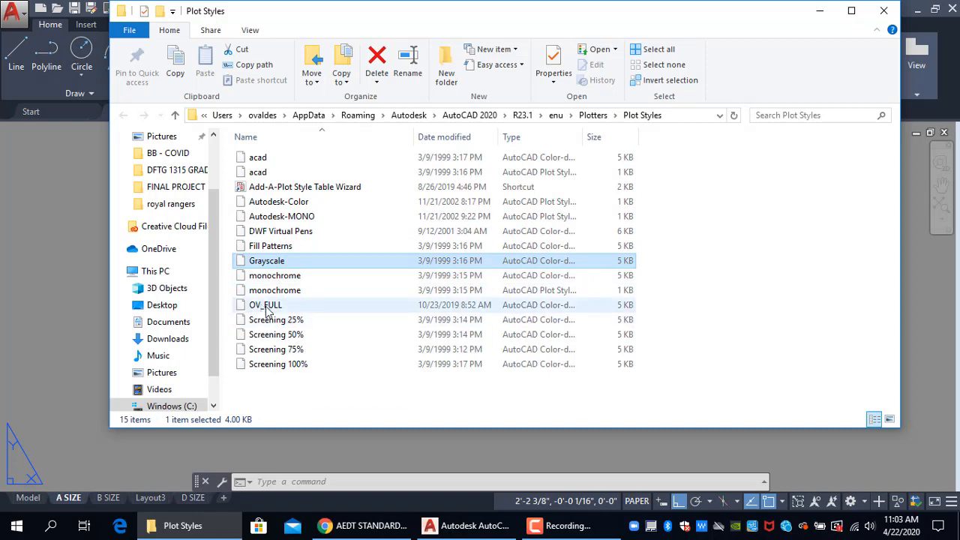
left_click(262, 306)
key("Delete")
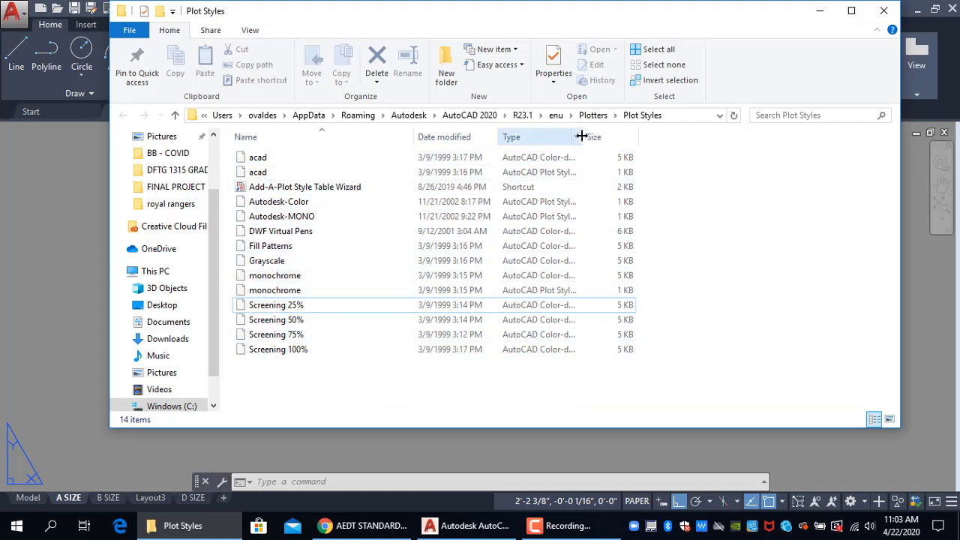
left_click_drag(582, 137, 699, 146)
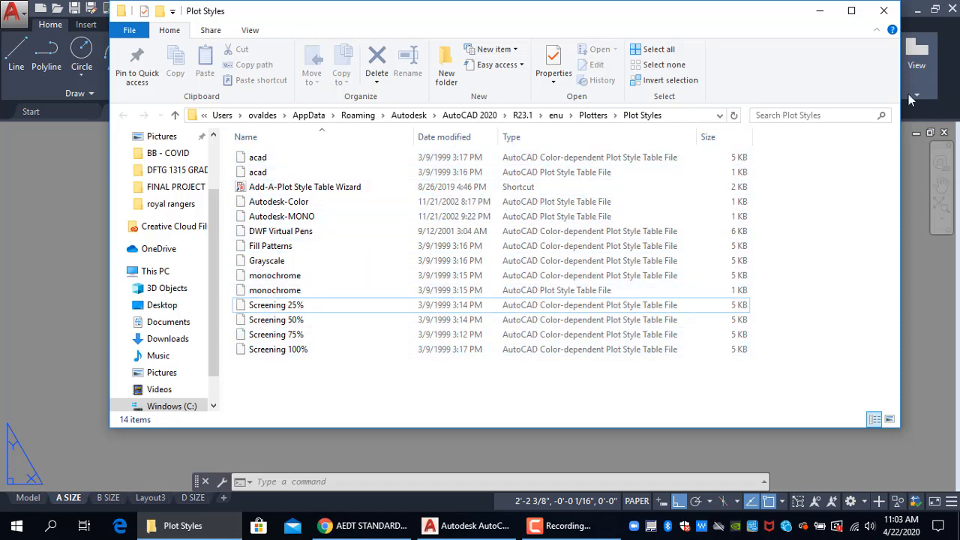
left_click(884, 10)
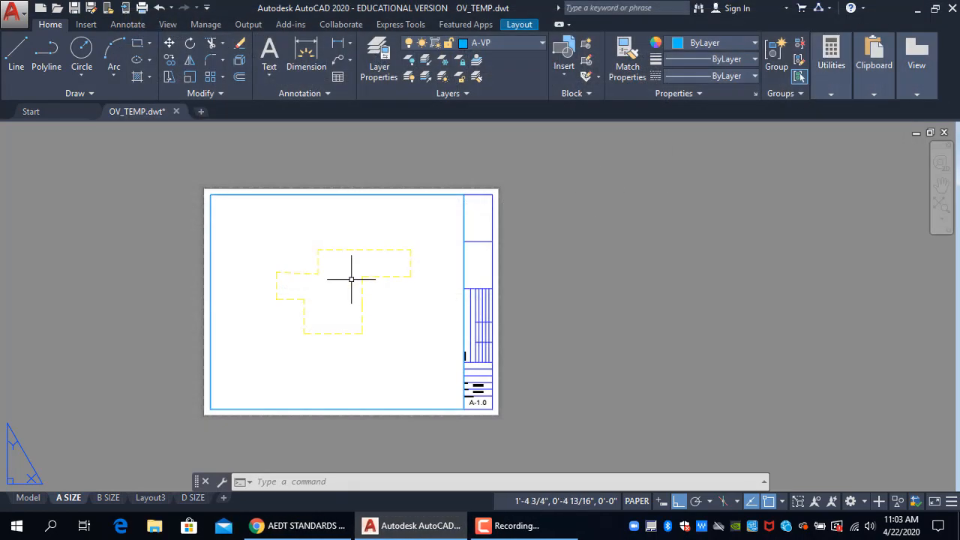
Check which plot style tables the A SIZE layout's plot settings offer, and leave the settings without plotting.
key("ctrl+p")
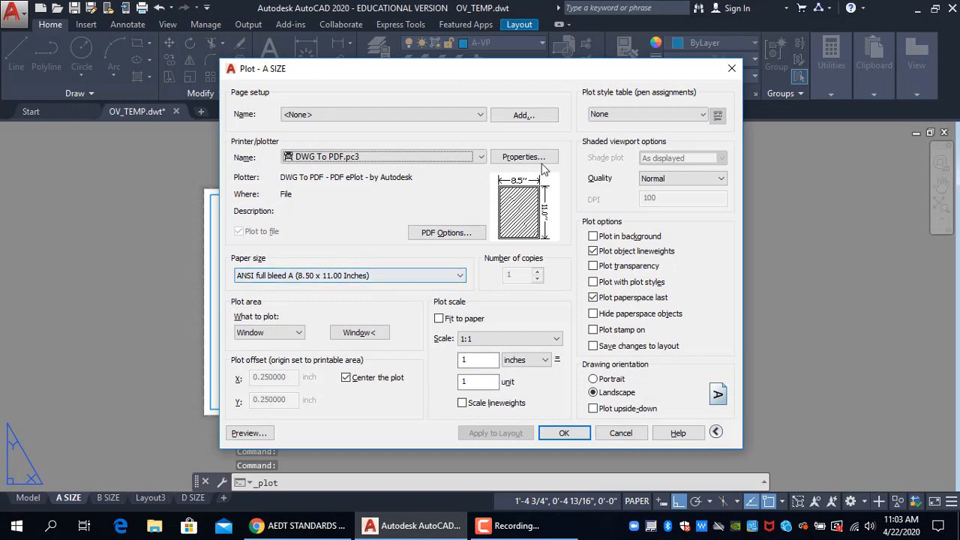
left_click(611, 116)
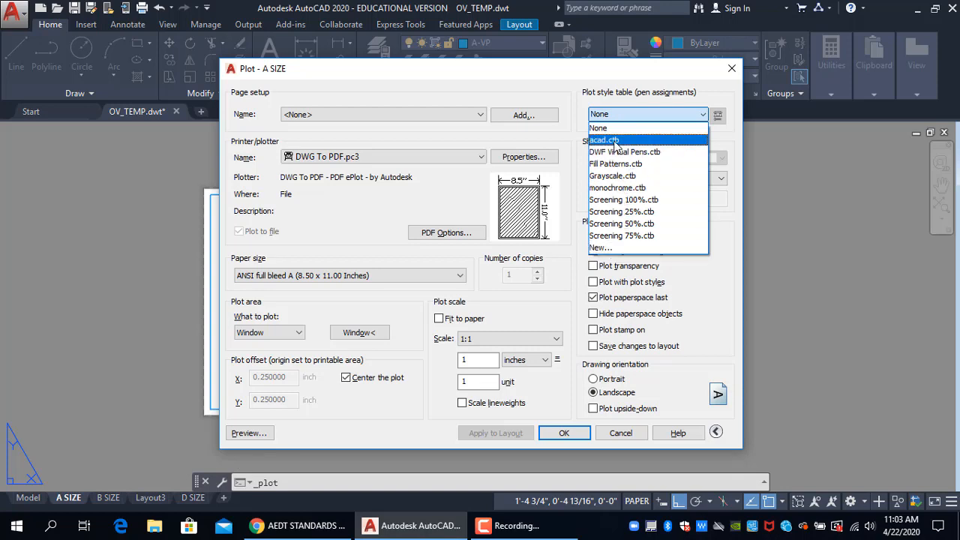
left_click(729, 73)
key("Escape")
Reopen the Plot Styles folder with the STYLESMANAGER command and start the Add-A-Plot Style Table Wizard.
type("s")
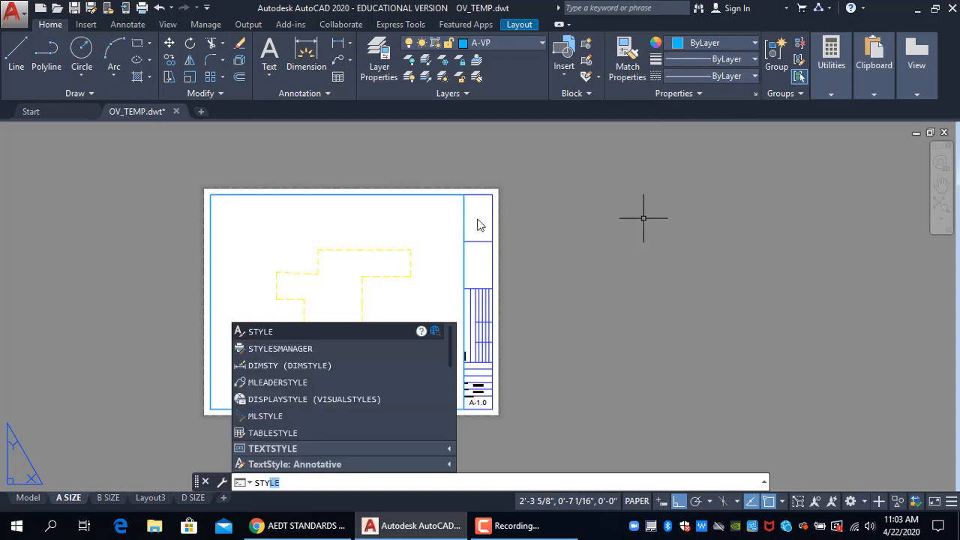
left_click(302, 348)
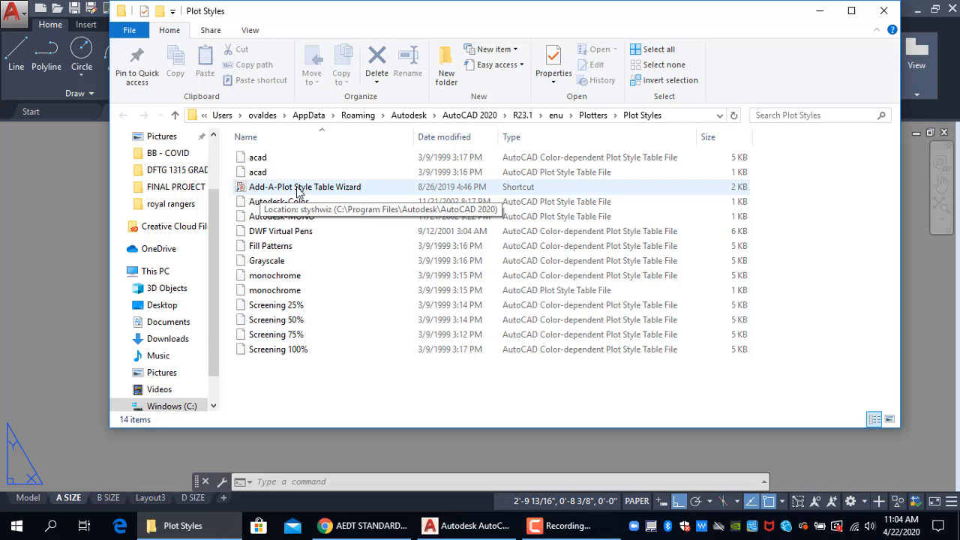
double_click(300, 191)
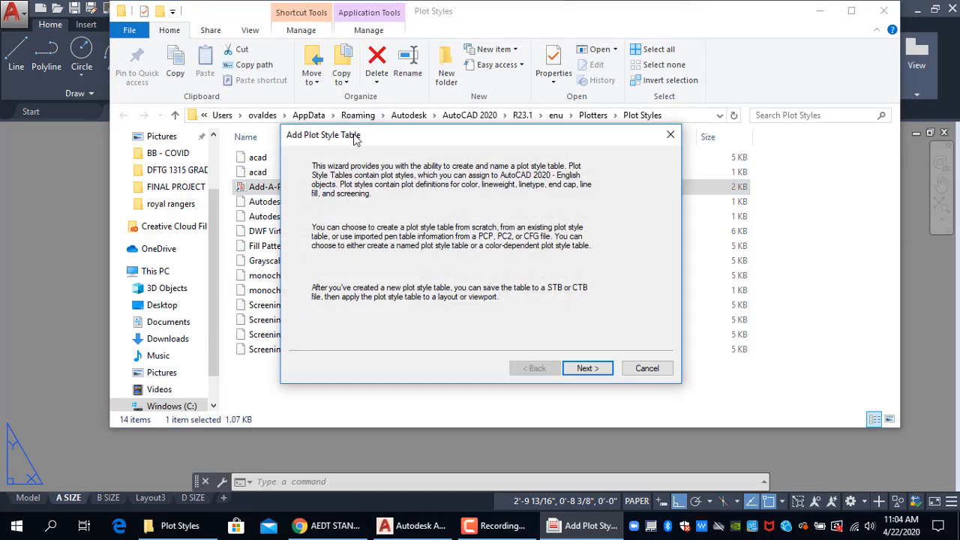
left_click_drag(350, 136, 313, 134)
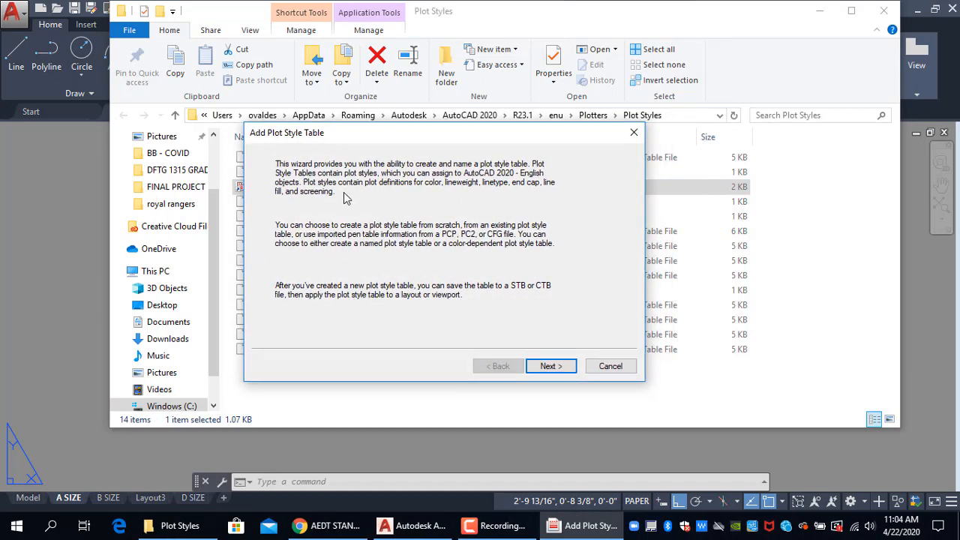
Create a color-dependent plot style table from scratch named OV_FULL and open it in the Plot Style Table Editor.
left_click(550, 369)
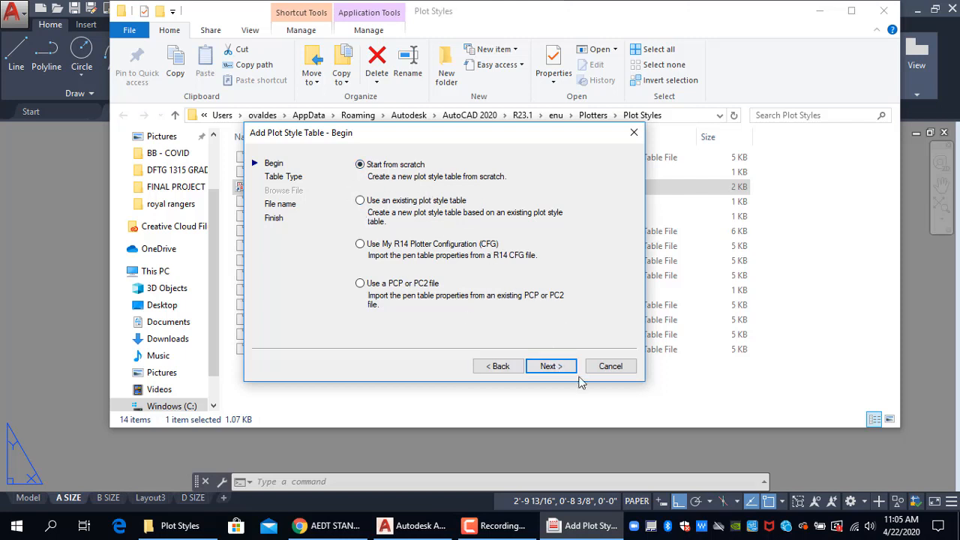
left_click(553, 370)
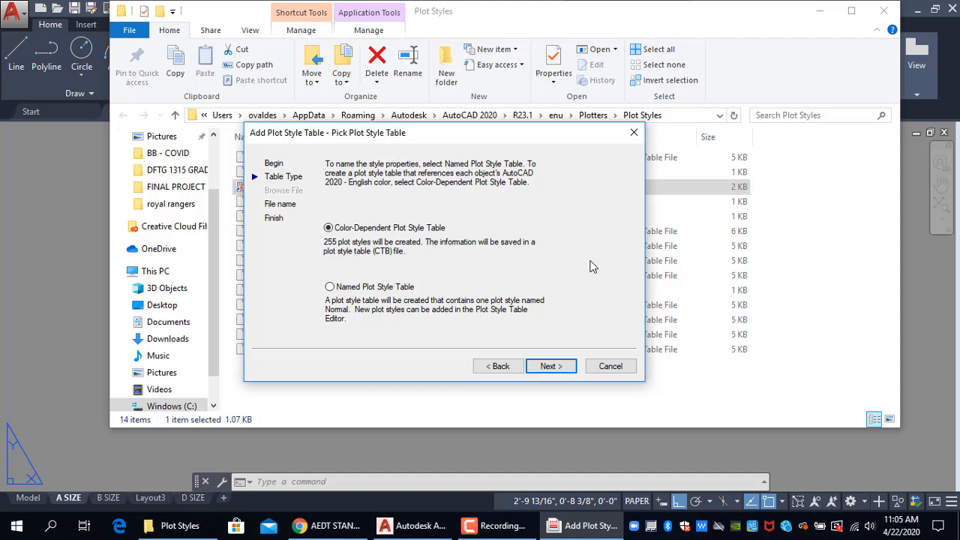
left_click(550, 367)
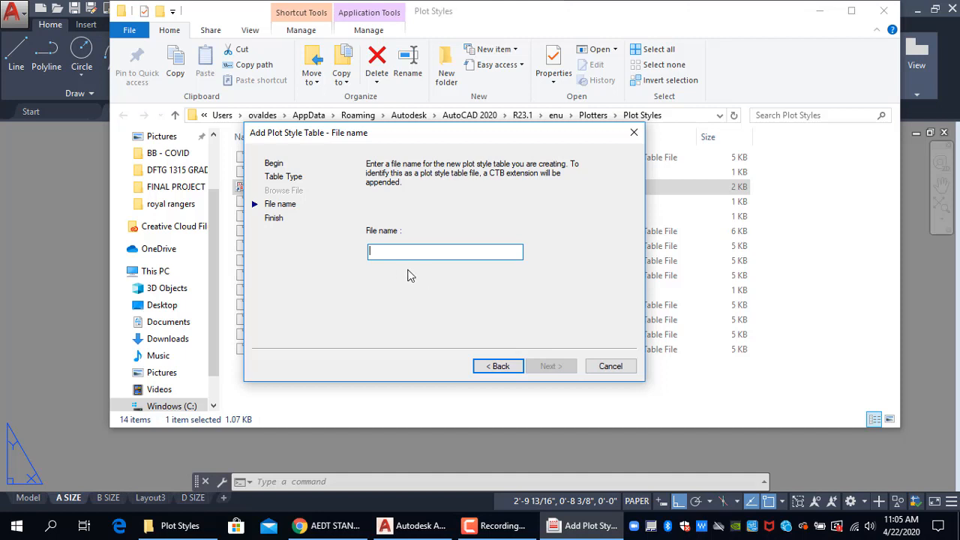
type("OV_FULL")
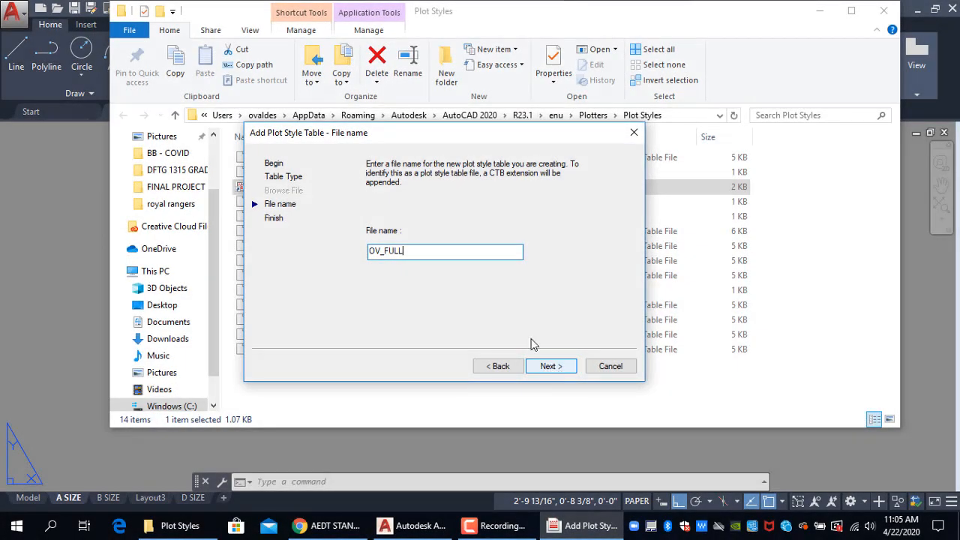
left_click(560, 367)
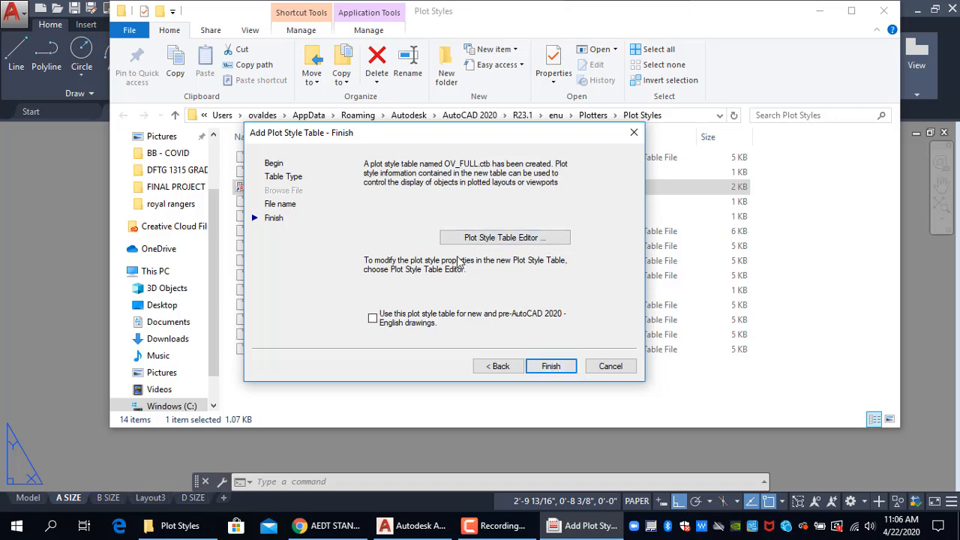
left_click(507, 243)
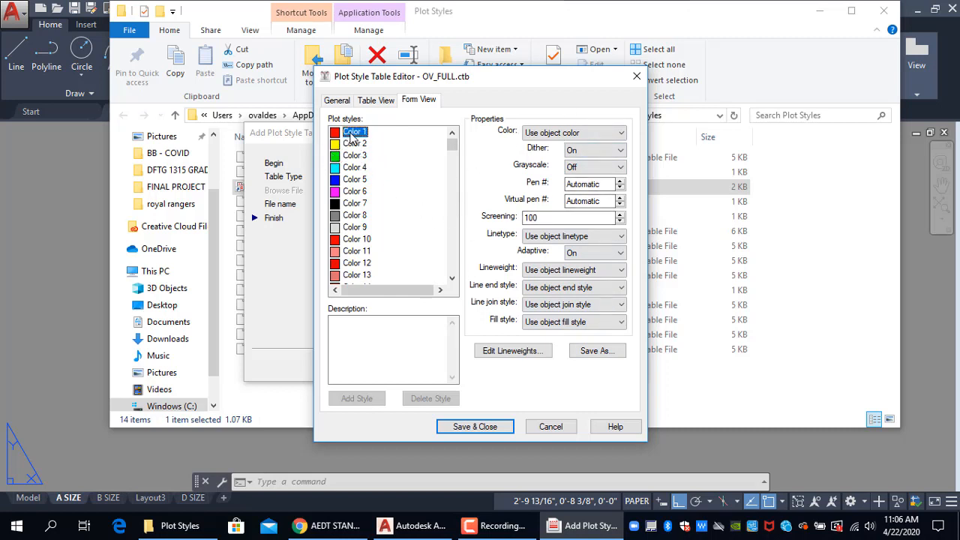
Review the plot properties assigned to individual styles among Color 1 through Color 7.
left_click_drag(353, 150, 354, 207)
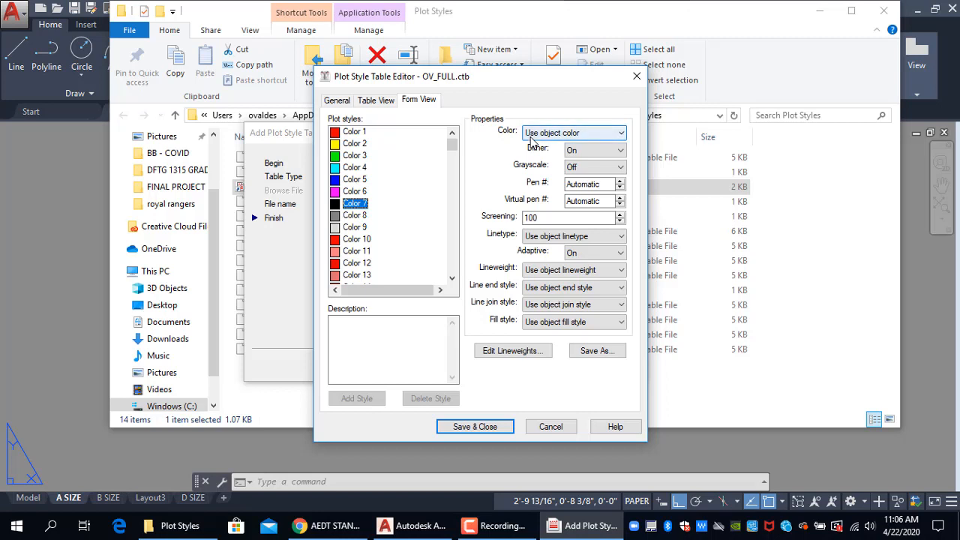
left_click(356, 133)
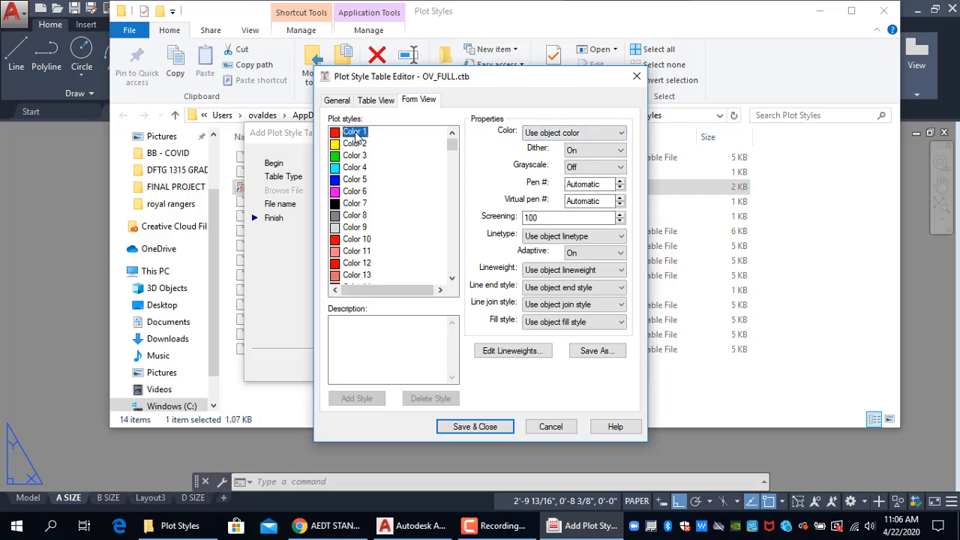
left_click(360, 146)
left_click(361, 156)
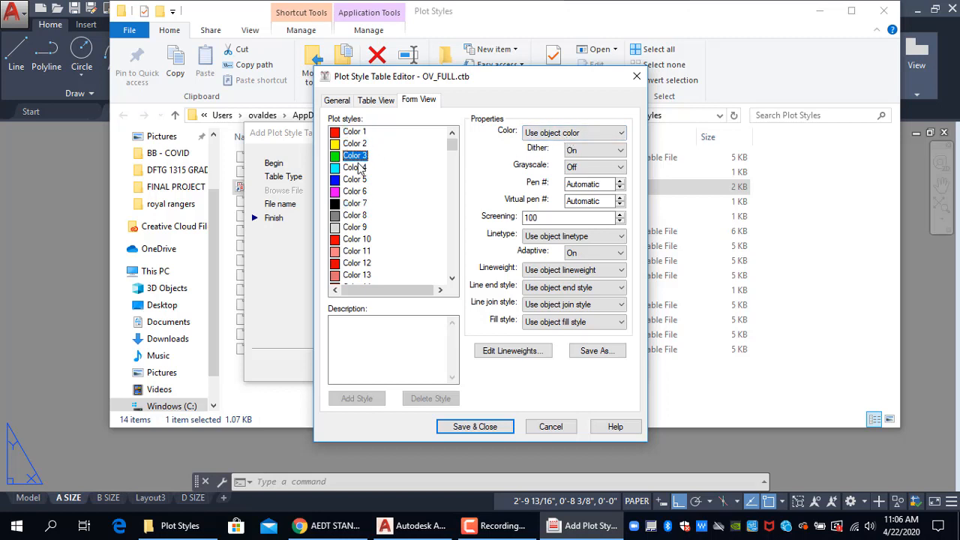
left_click(361, 168)
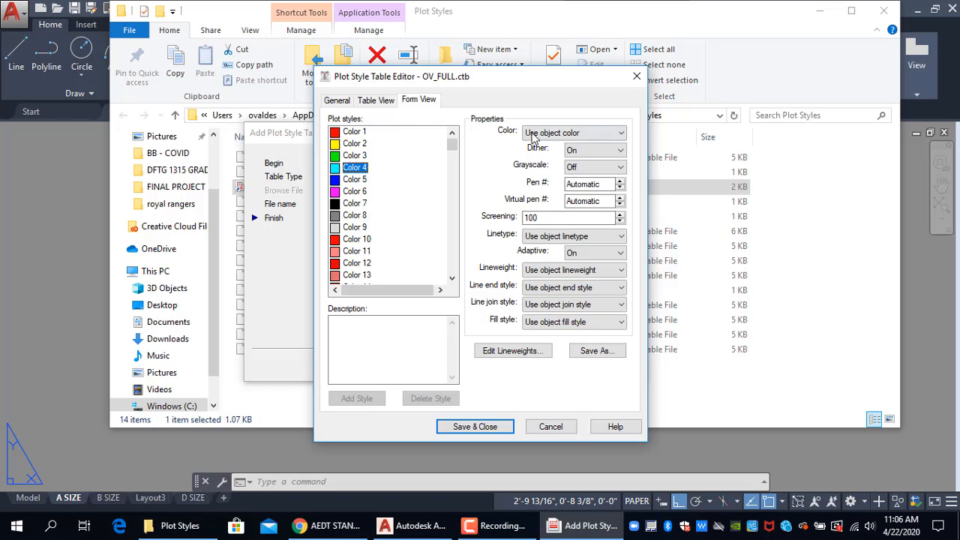
Set the plot color of all styles from Color 1 through Color 255 to Black.
left_click(356, 132)
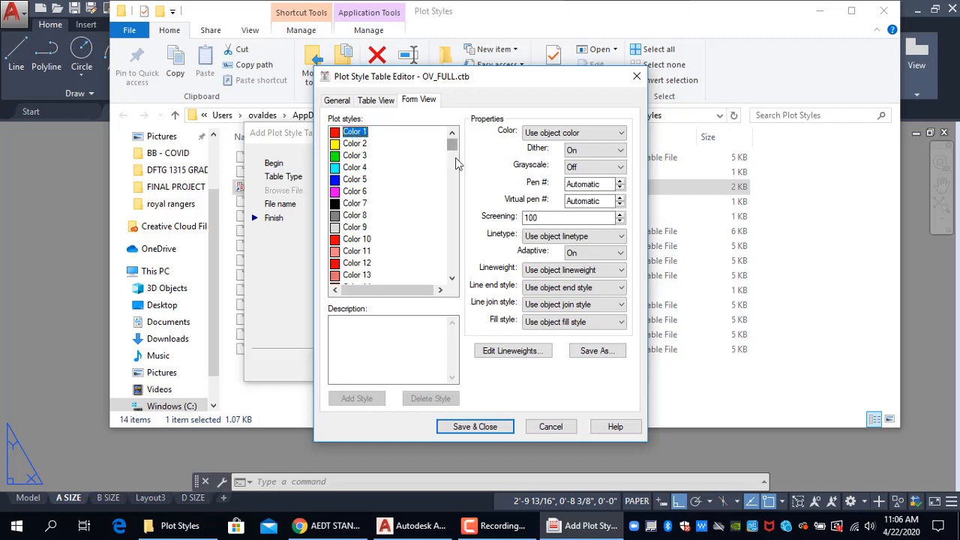
left_click_drag(455, 146, 426, 282)
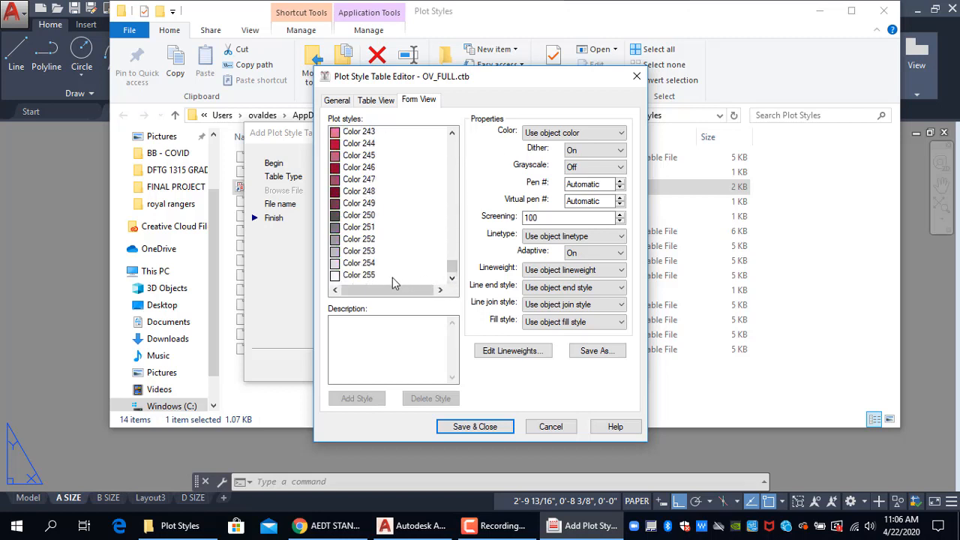
left_click(367, 276, "shift")
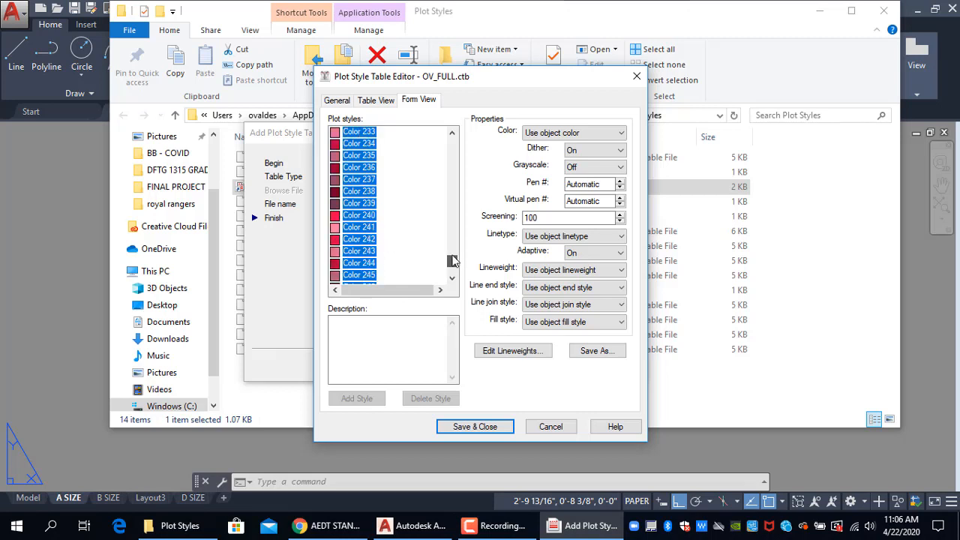
left_click_drag(453, 266, 447, 145)
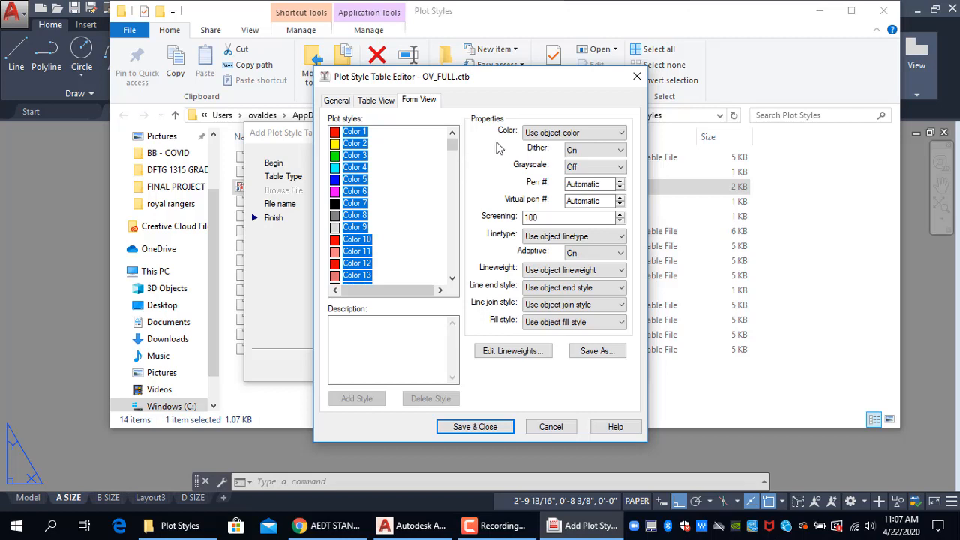
left_click(611, 133)
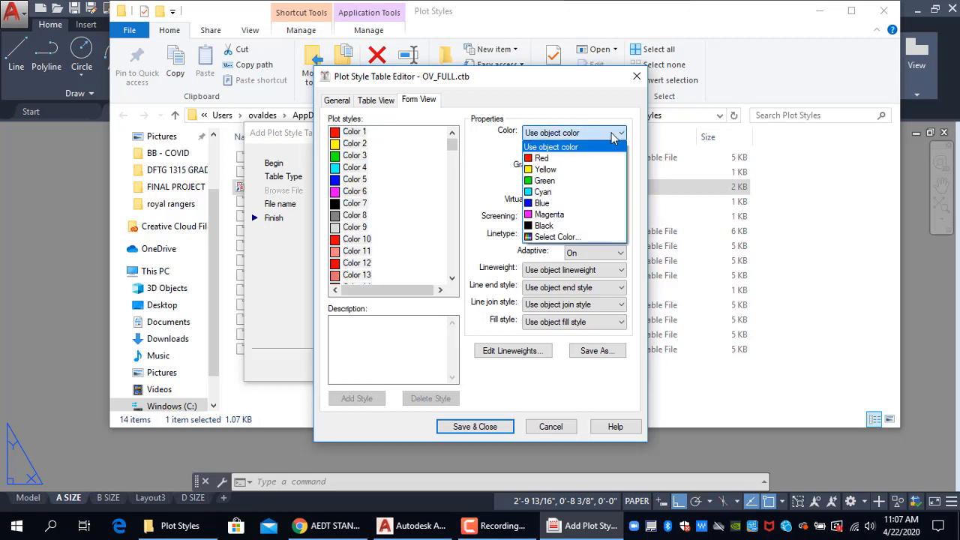
left_click(546, 226)
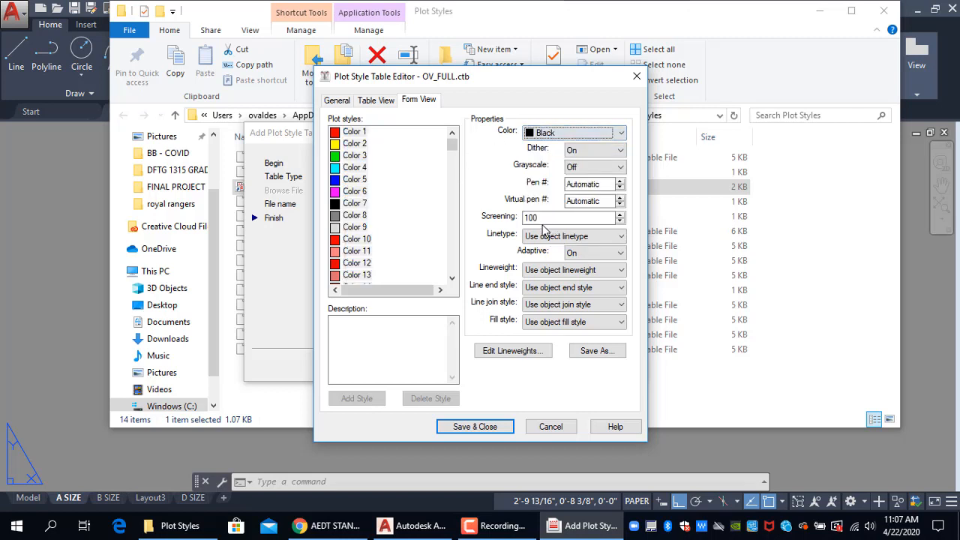
Check the plot color assigned to individual styles between Color 1 and Color 11.
left_click(412, 194)
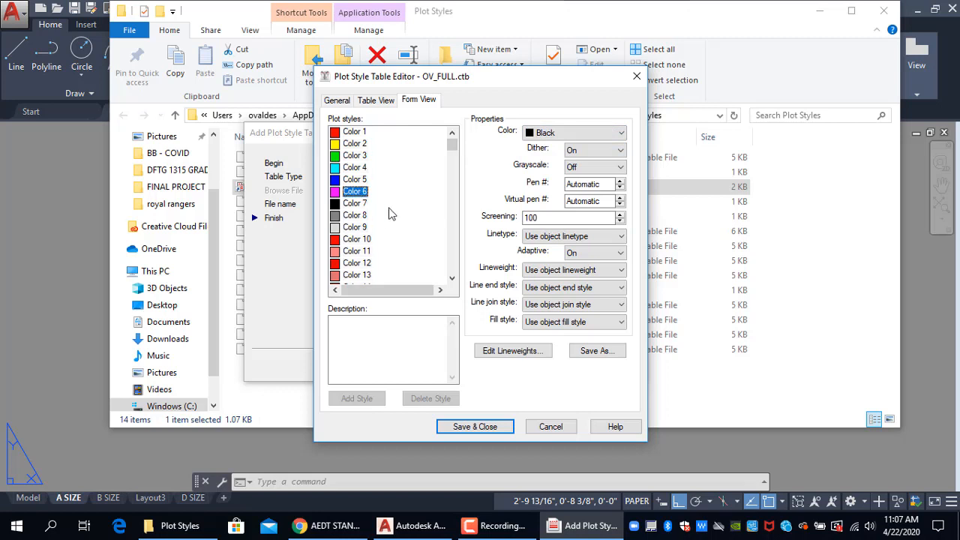
left_click(357, 156)
left_click(353, 143)
left_click(356, 131)
left_click(356, 165)
left_click(355, 191)
left_click(356, 226)
left_click(357, 251)
left_click(351, 135)
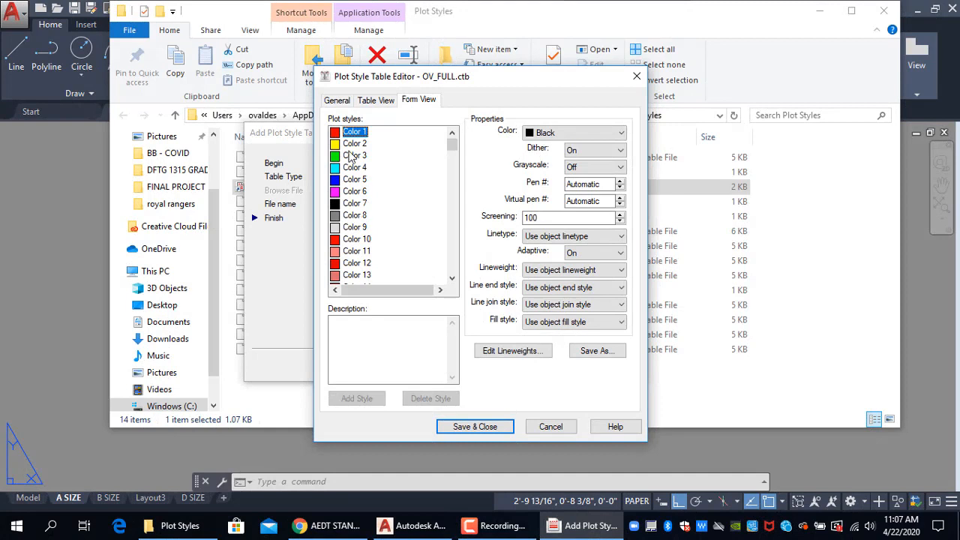
left_click(352, 146)
left_click(354, 167)
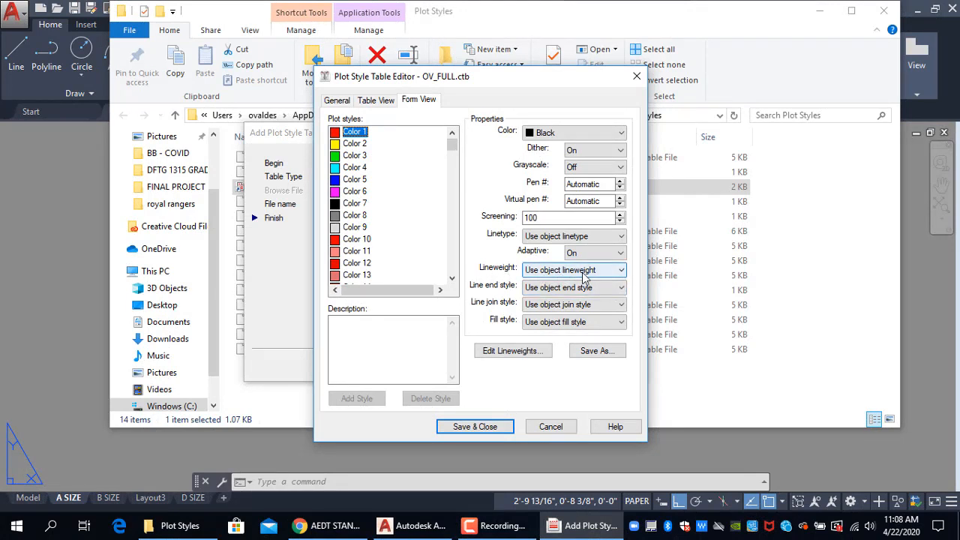
Look through Color 1's lineweight choices, and open the Edit Lineweights list with its units set to inches.
left_click(584, 271)
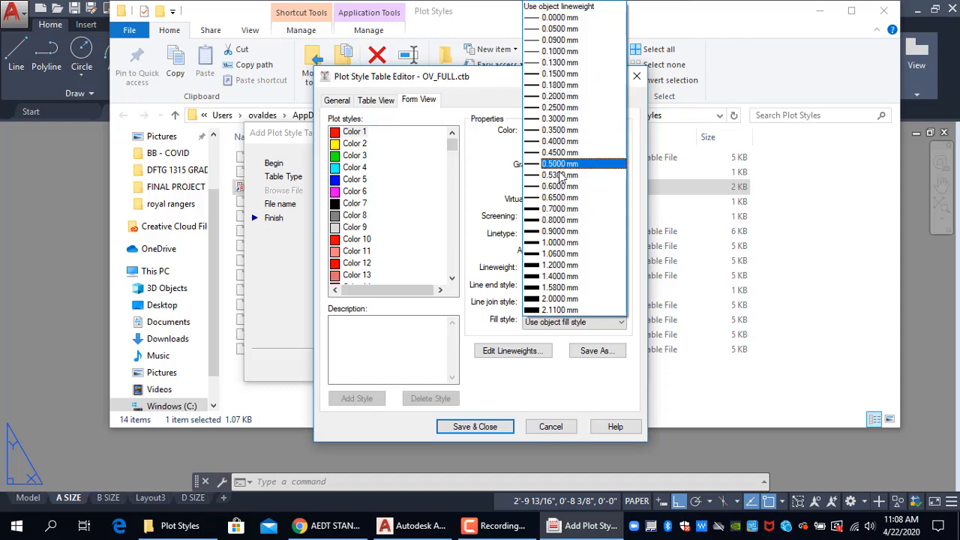
left_click(477, 258)
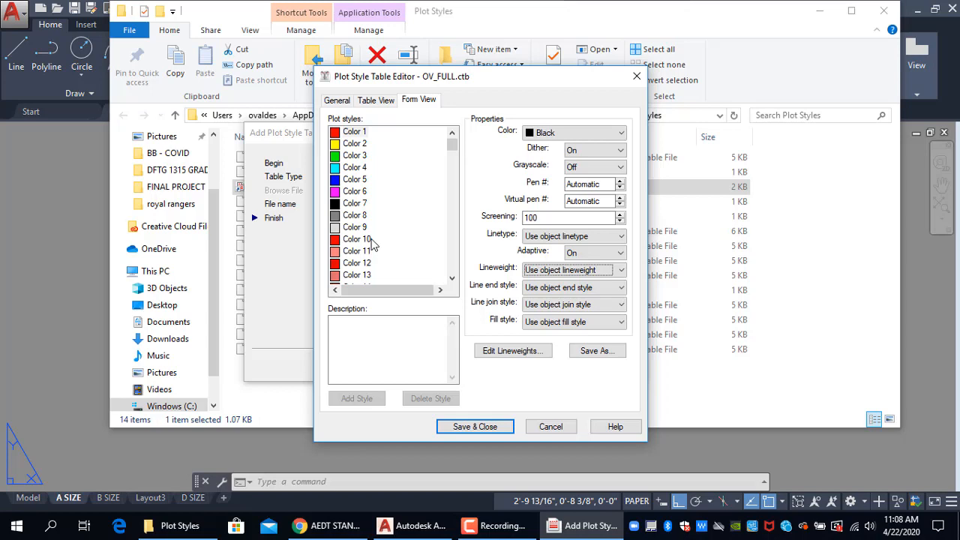
left_click(511, 351)
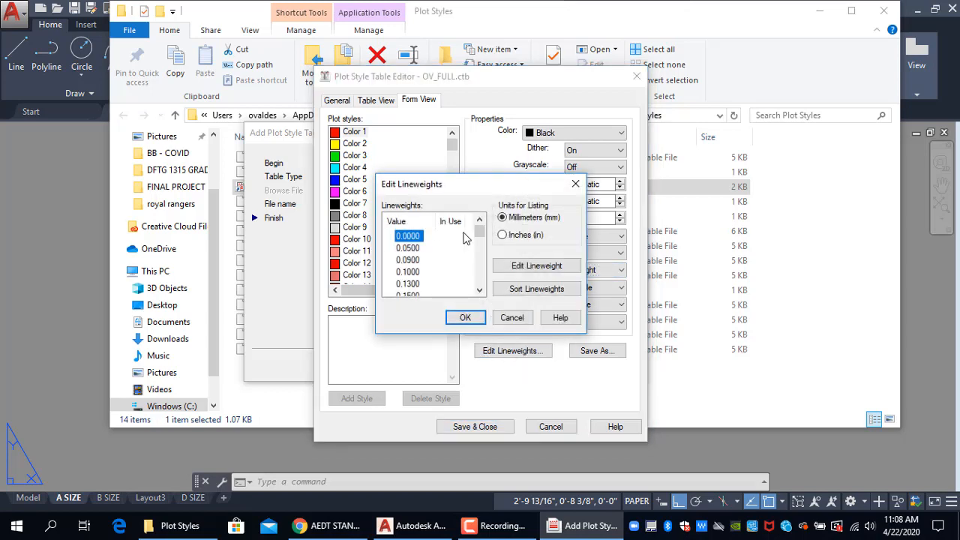
left_click_drag(463, 193, 492, 123)
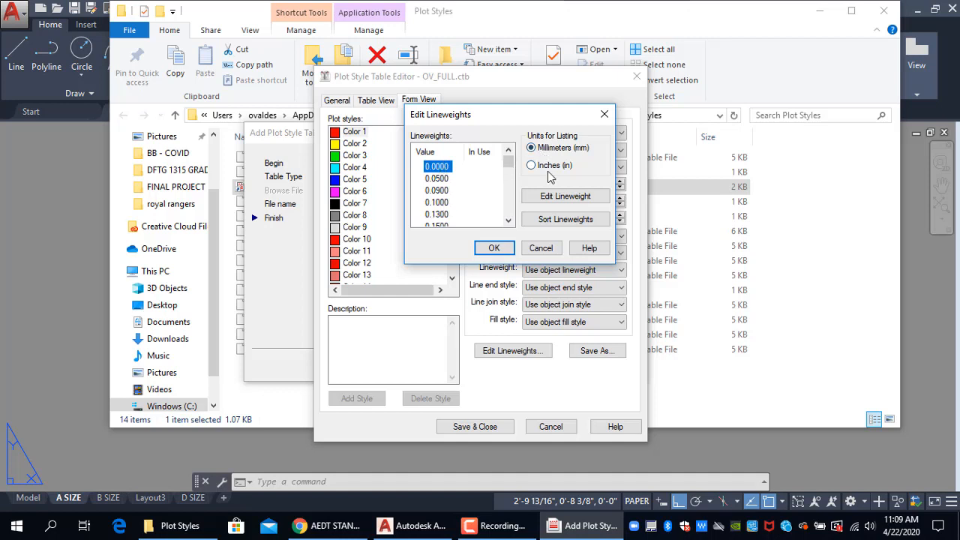
left_click(531, 166)
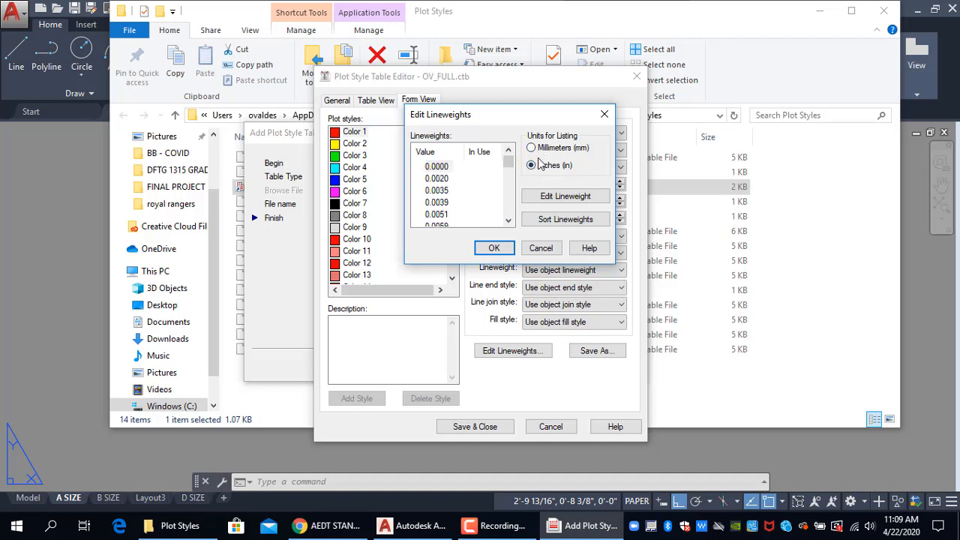
left_click(532, 147)
left_click(532, 166)
left_click(436, 178)
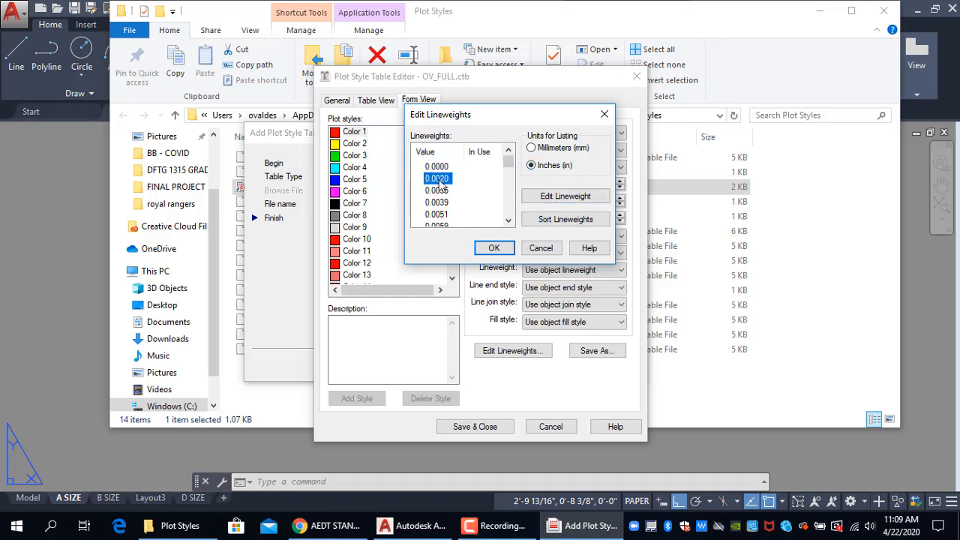
left_click(436, 190)
left_click(437, 166)
left_click(439, 179)
left_click(438, 191)
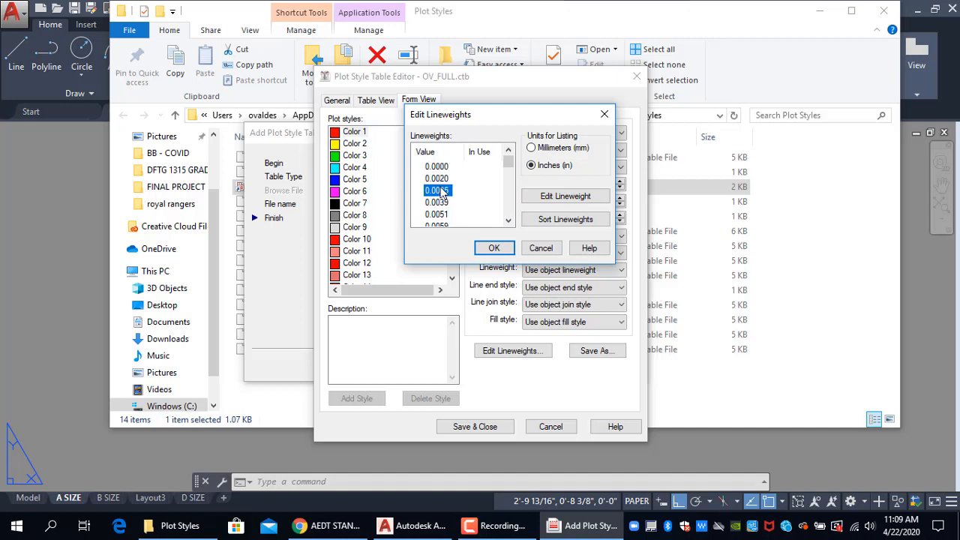
left_click(441, 202)
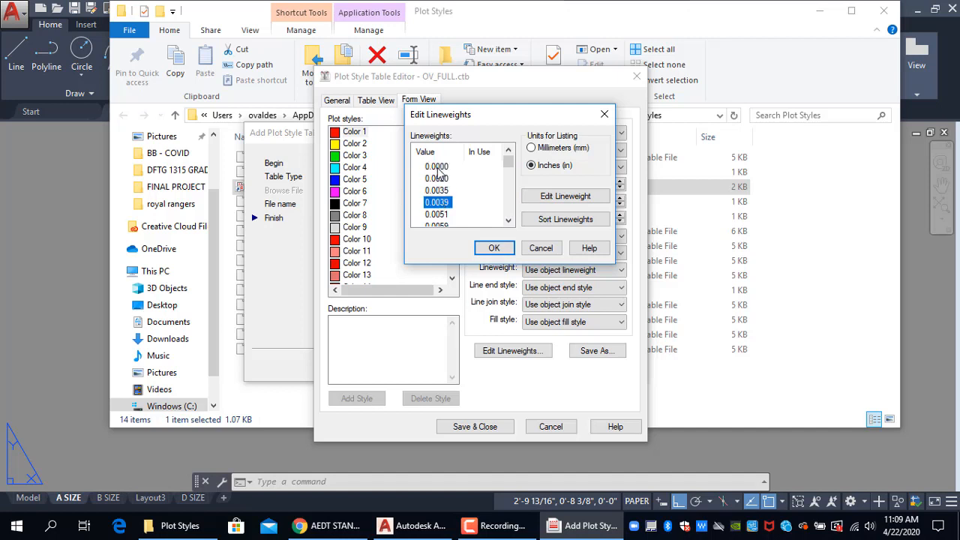
Set the first lineweight entry to 0.008 inches, matching the 1-Red pen in the AEDT standards manual.
left_click(439, 168)
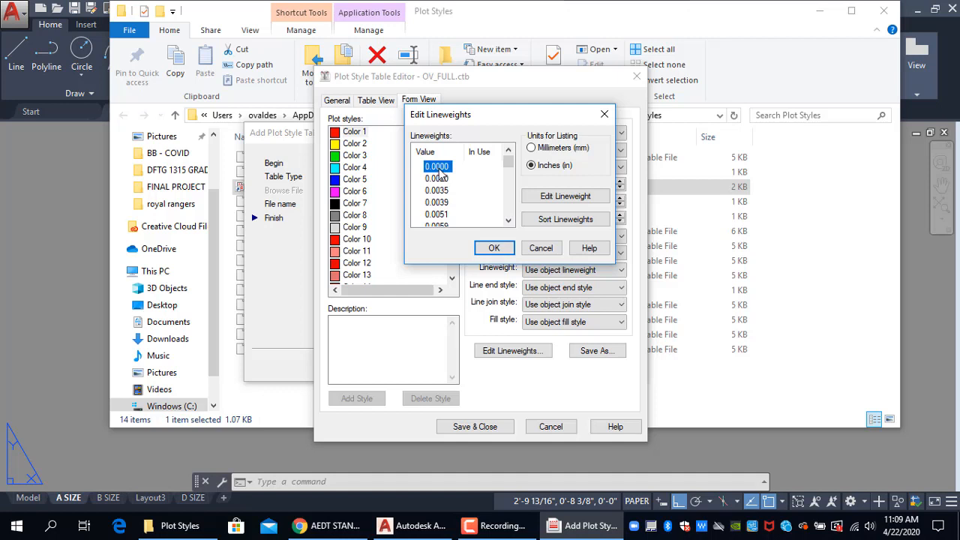
left_click(561, 198)
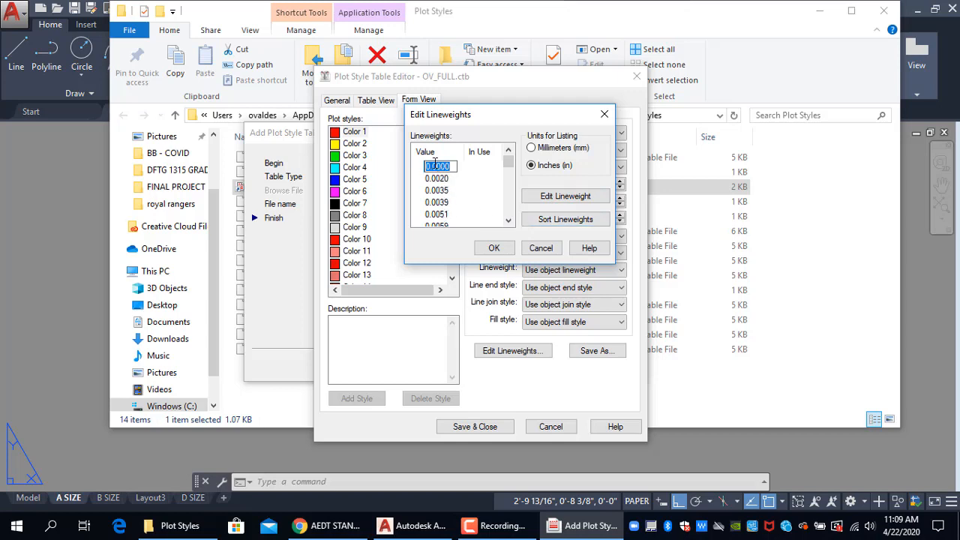
left_click(358, 526)
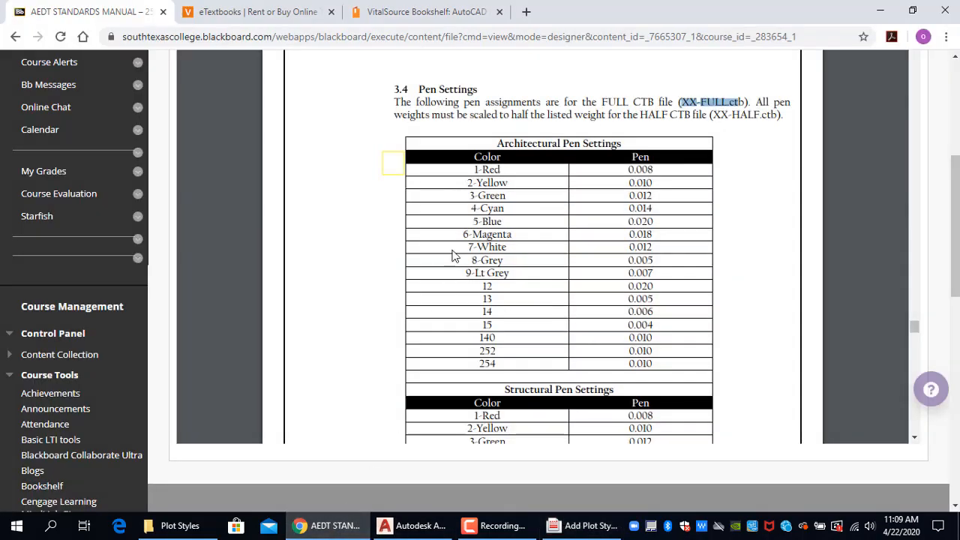
left_click_drag(629, 169, 657, 170)
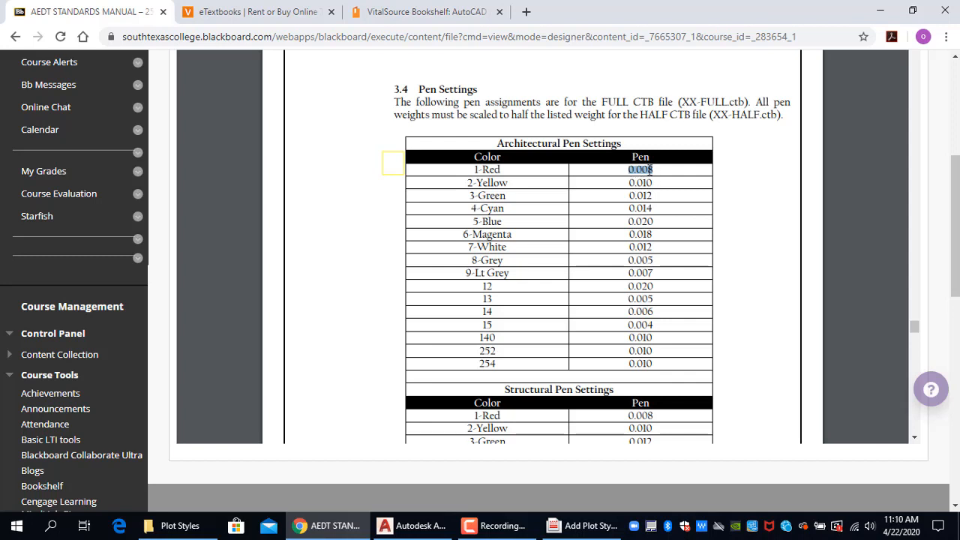
left_click(582, 524)
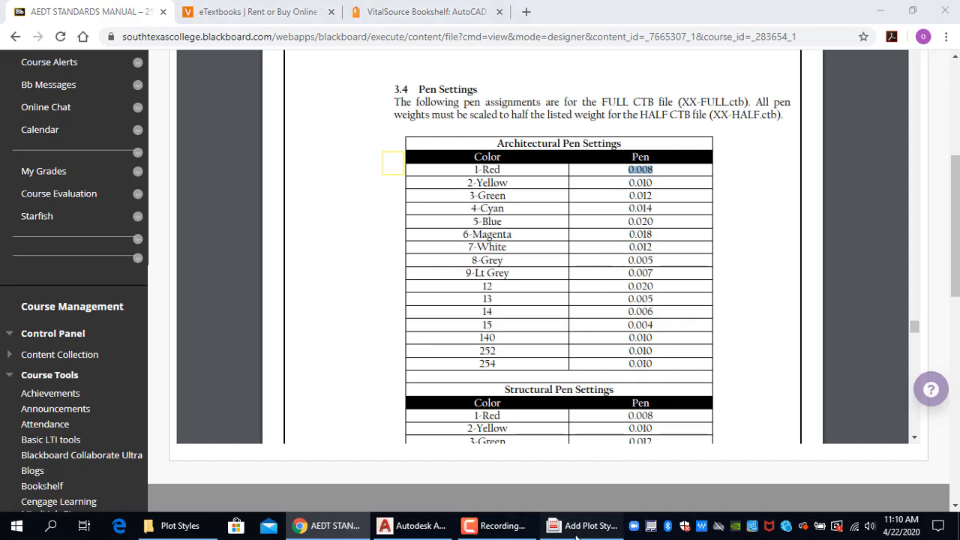
left_click(566, 199)
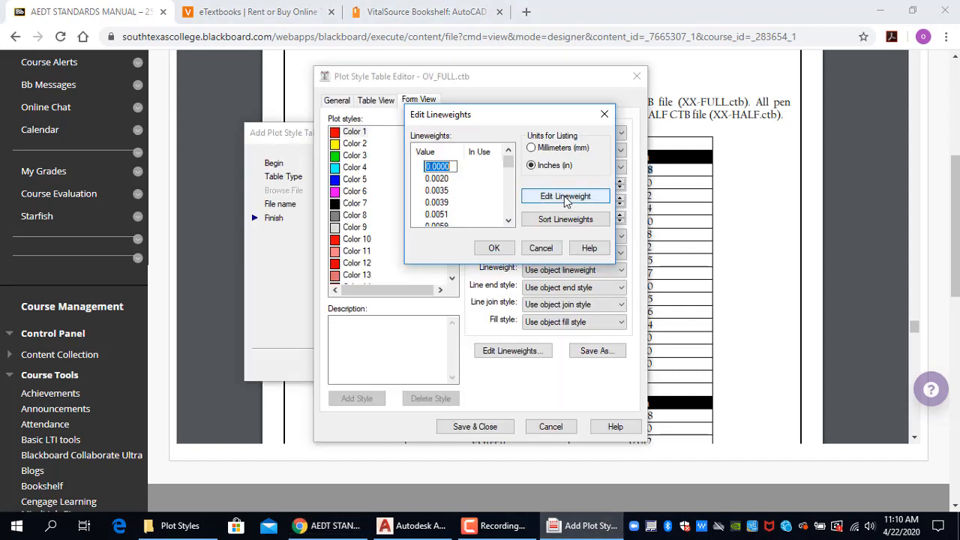
type("0.00")
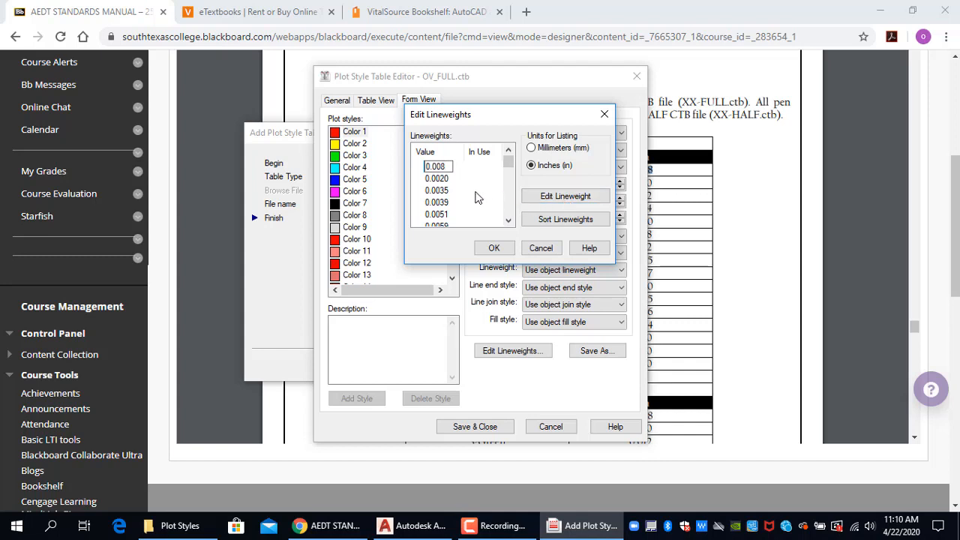
key("Return")
Set the second lineweight entry to 0.010 inches, matching the manual's 2-Yellow pen.
left_click(442, 179)
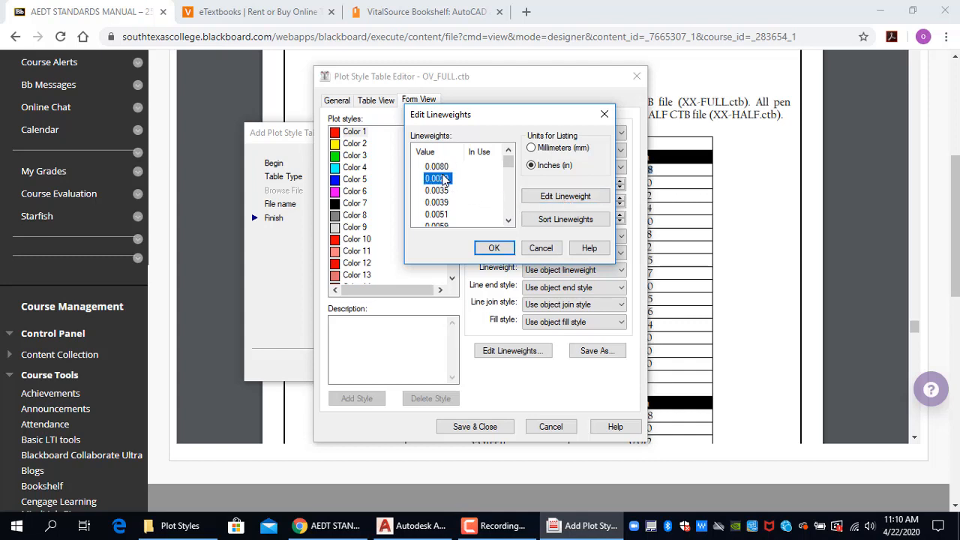
left_click(565, 197)
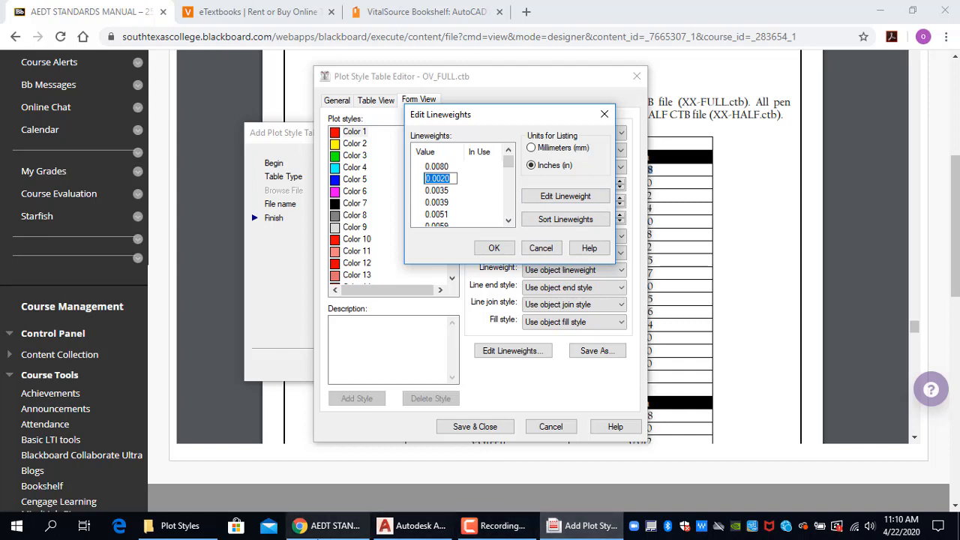
left_click(341, 529)
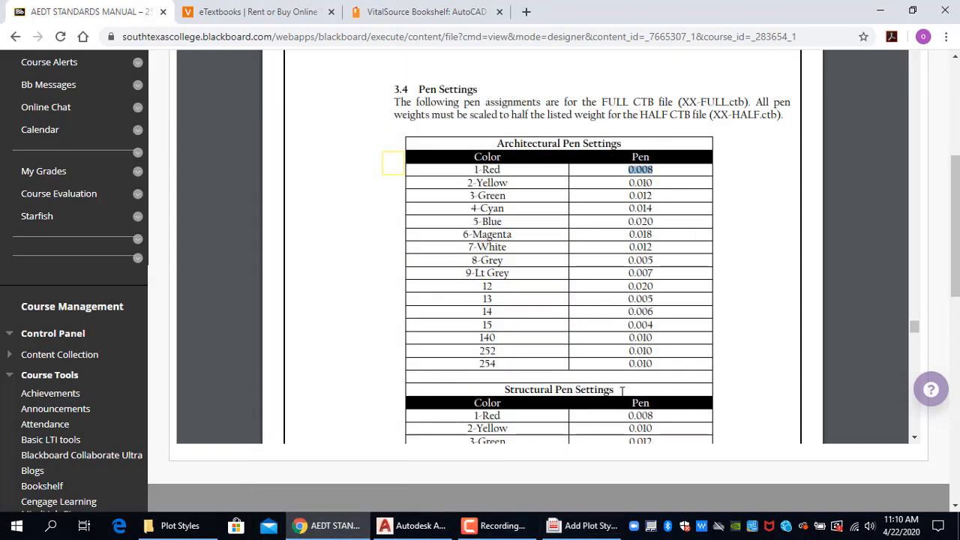
left_click(577, 527)
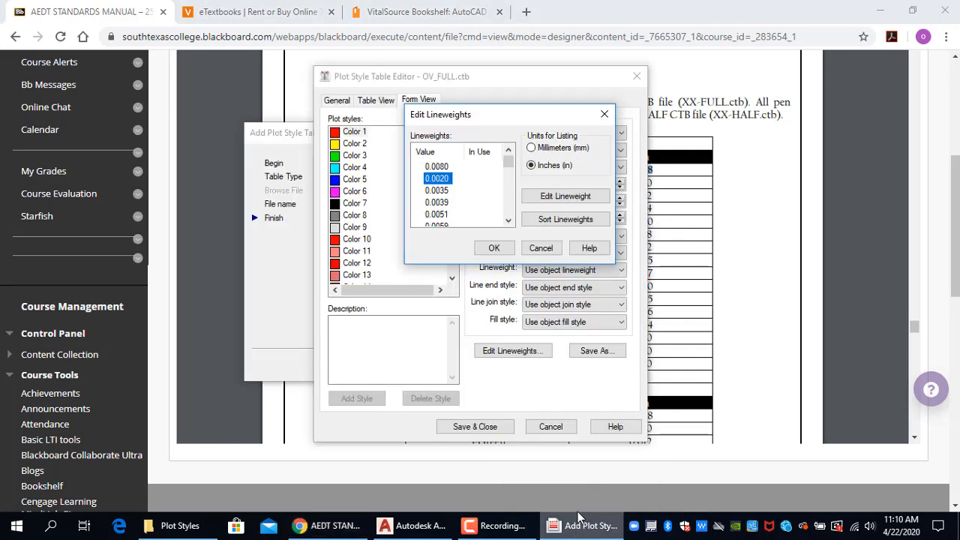
left_click(552, 199)
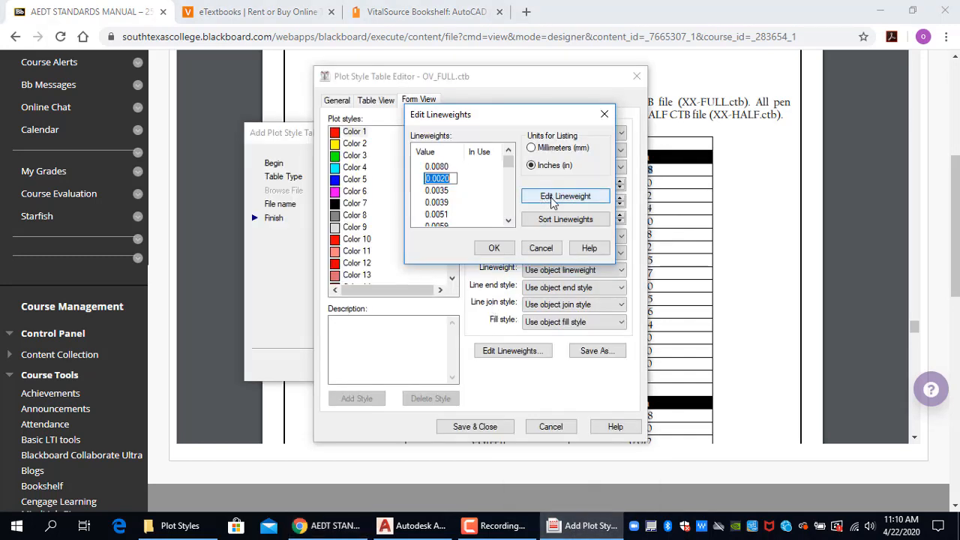
type("0.010")
Set the third lineweight entry to 0.012 inches, matching the manual's 3-Green pen.
left_click(445, 191)
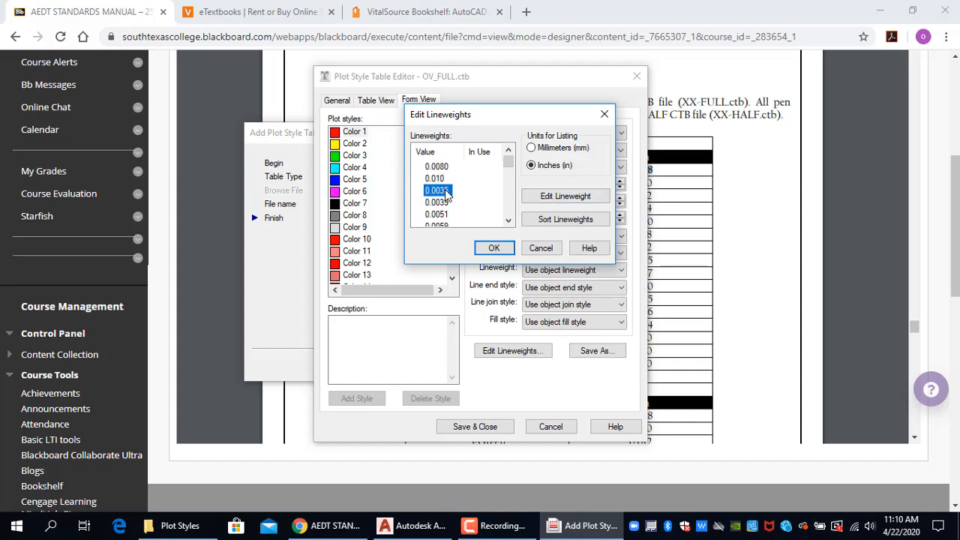
left_click(566, 198)
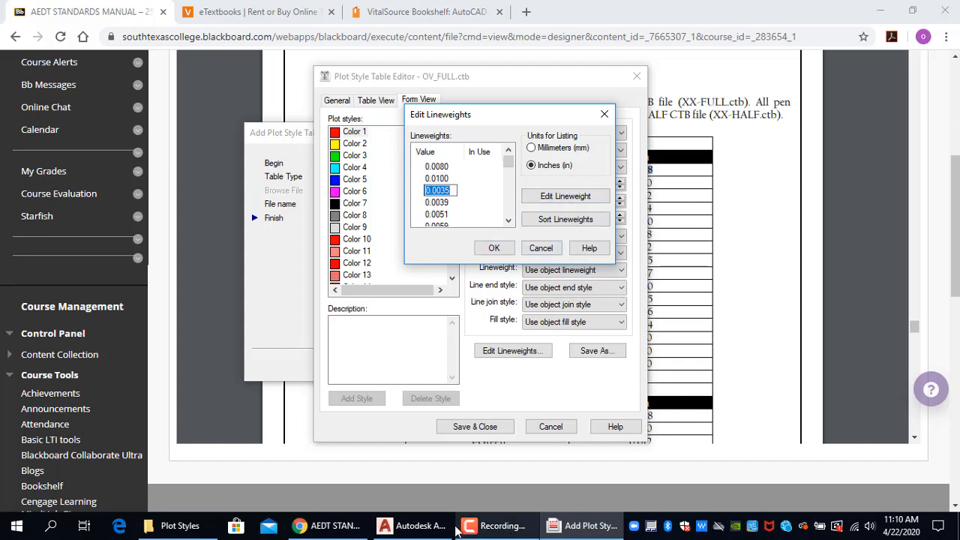
left_click(321, 527)
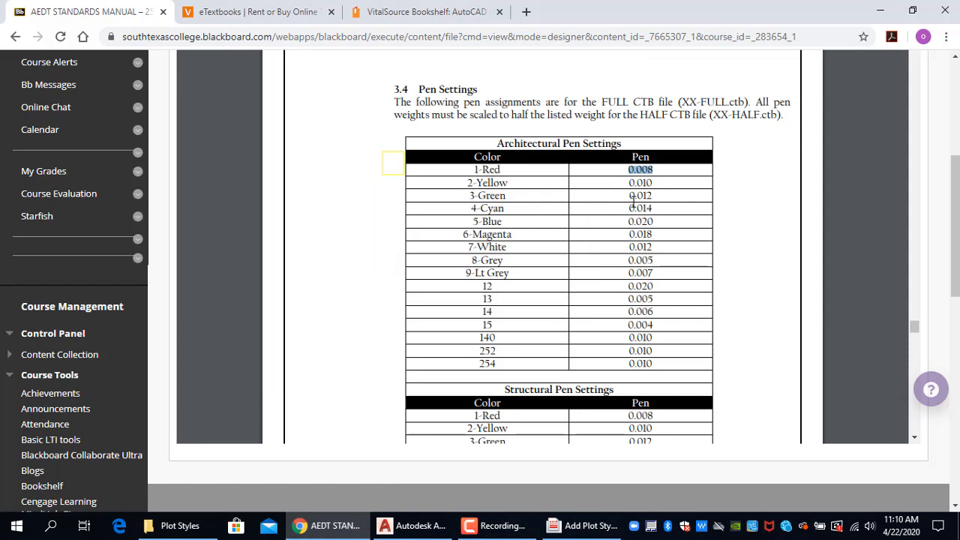
left_click(604, 519)
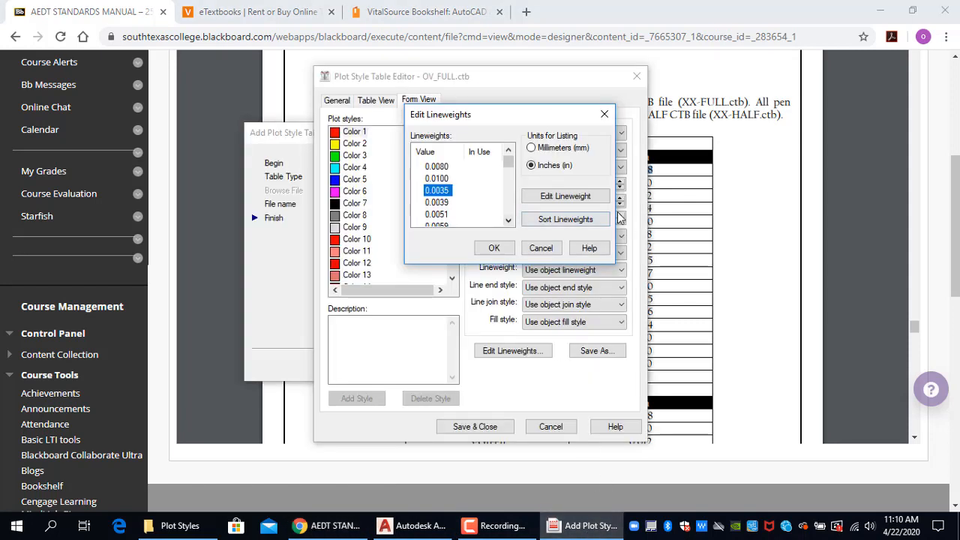
type("0")
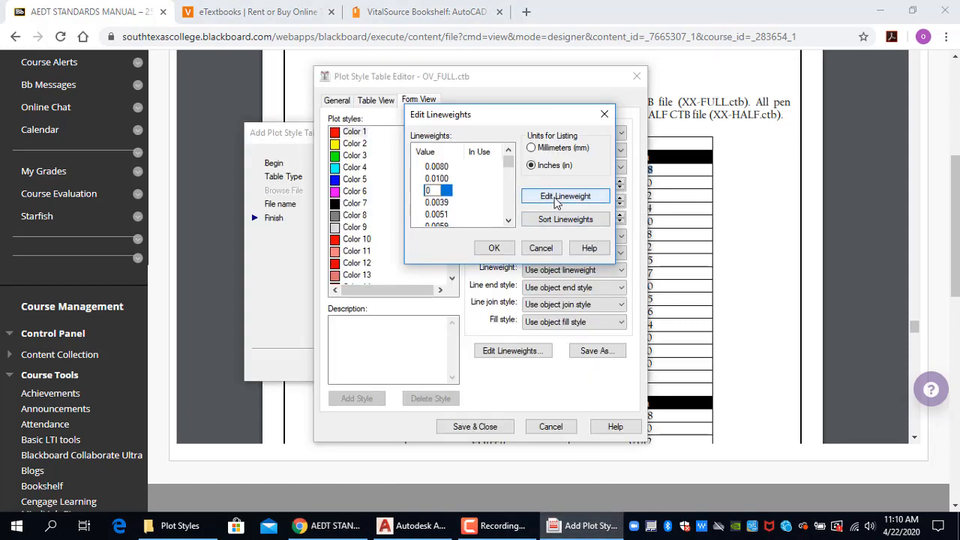
type(".012")
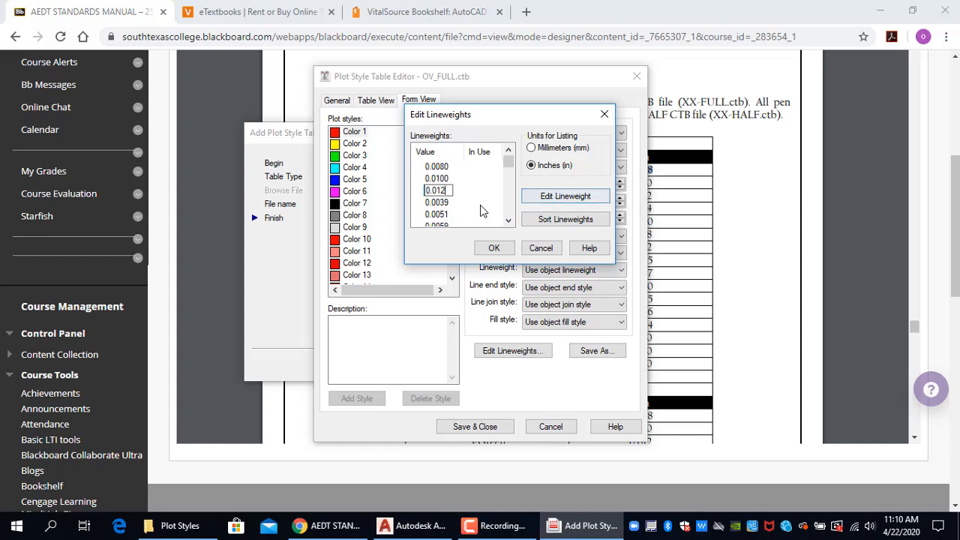
key("Return")
Set the fourth lineweight entry to 0.014 inches, matching the manual's 4-Cyan pen.
left_click(442, 202)
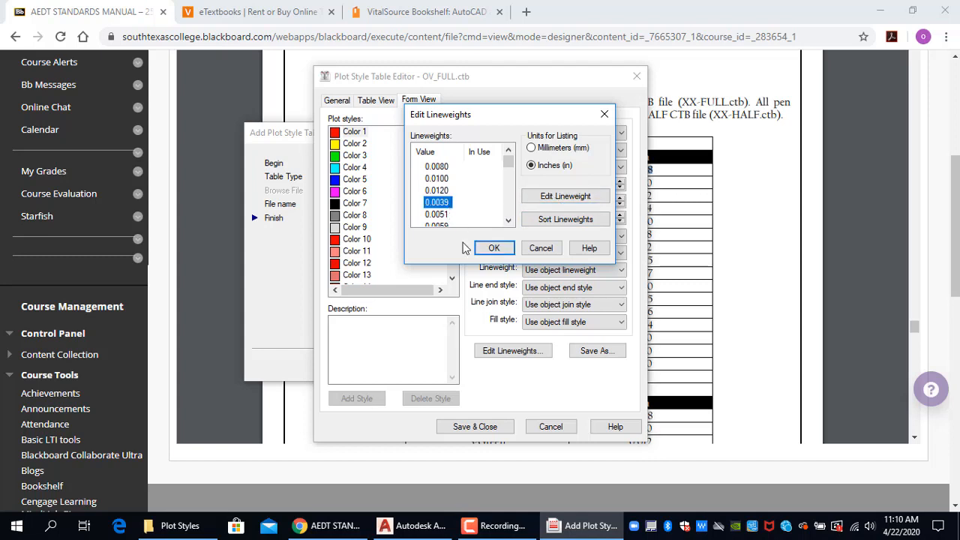
left_click(308, 527)
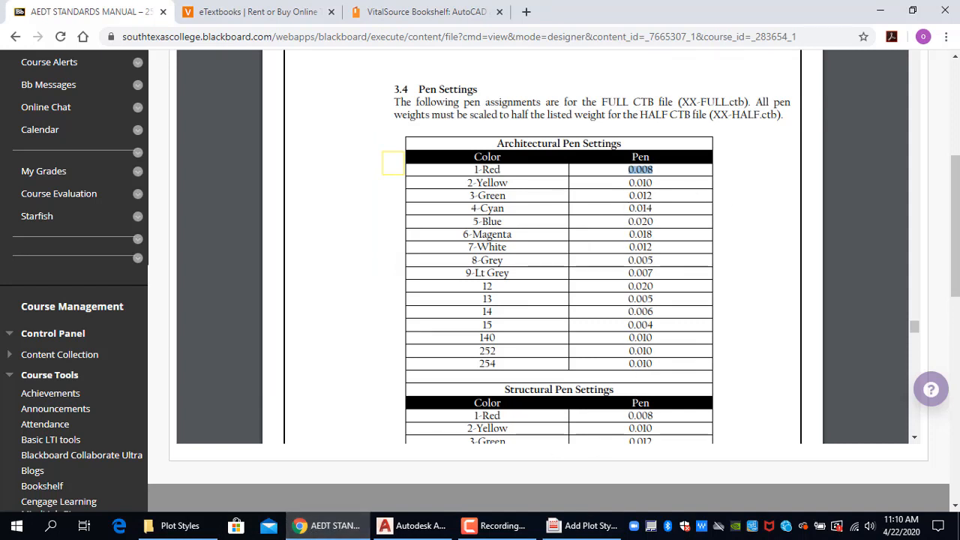
left_click(579, 527)
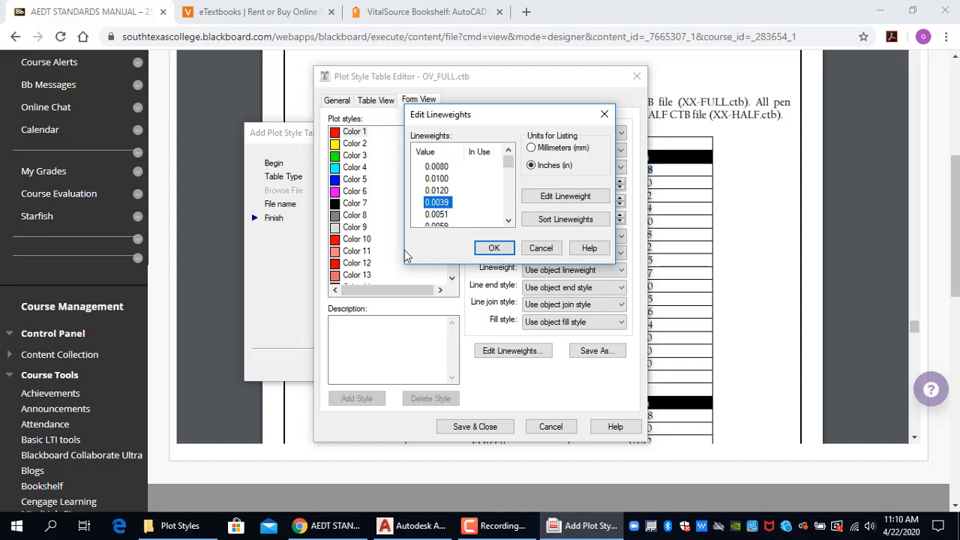
left_click(308, 530)
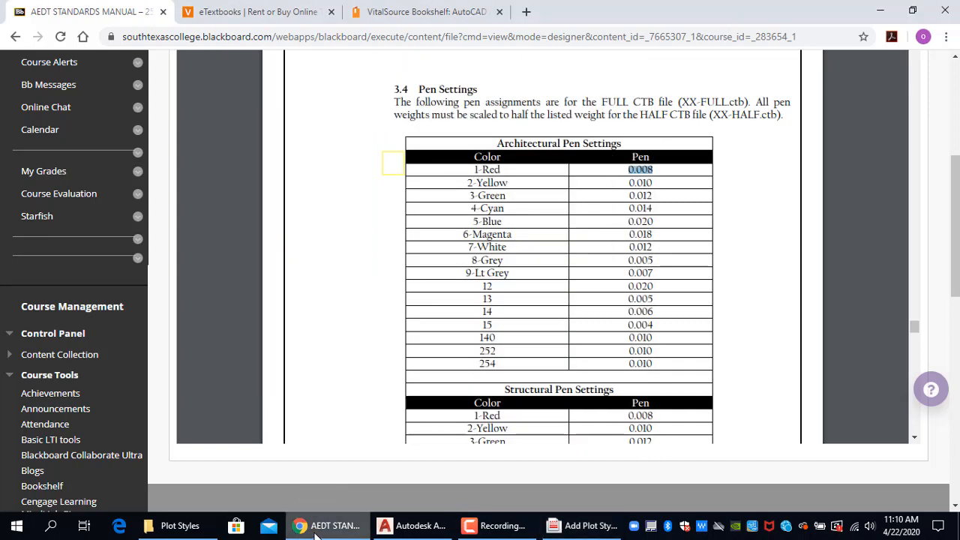
left_click(570, 525)
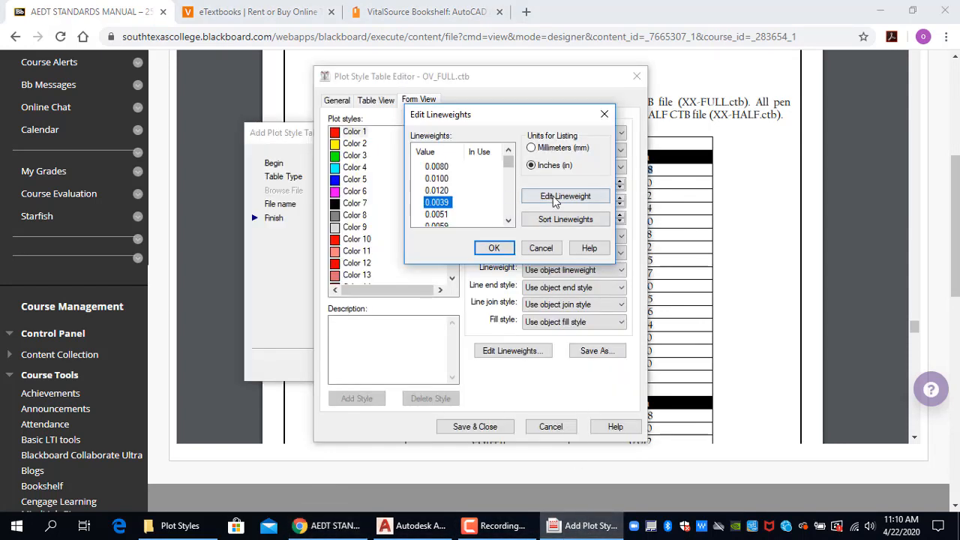
left_click(545, 204)
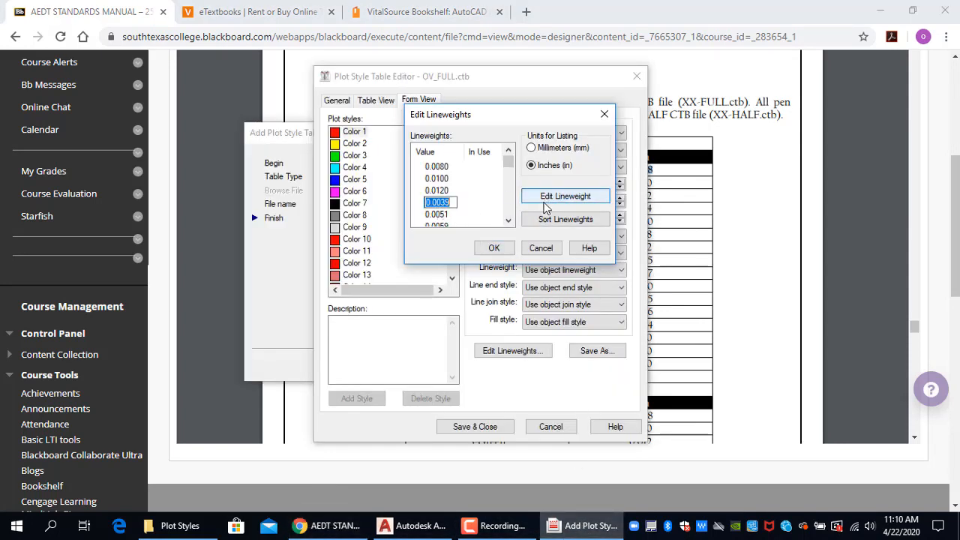
type("0.014")
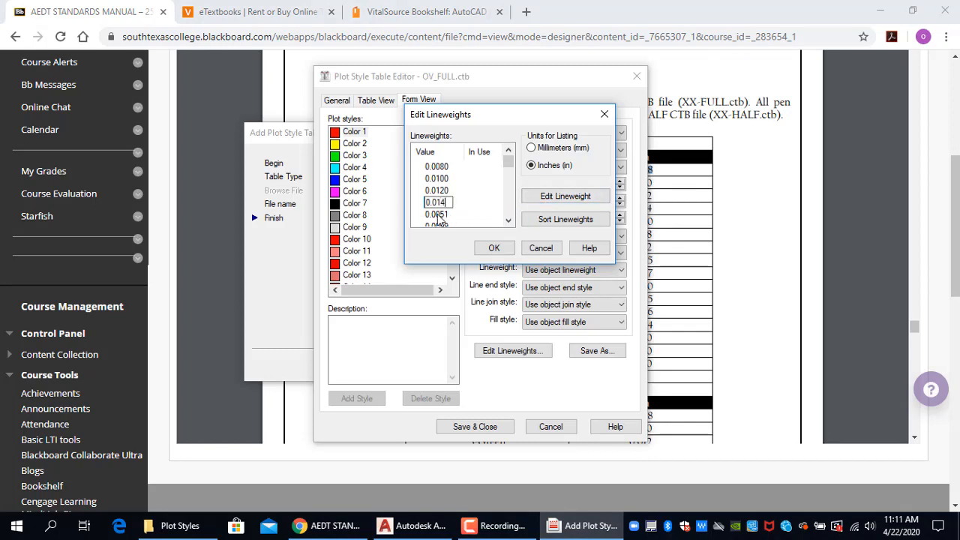
Set the fifth lineweight entry to 0.020 inches, matching the manual's 5-Blue pen.
left_click(441, 216)
left_click(568, 198)
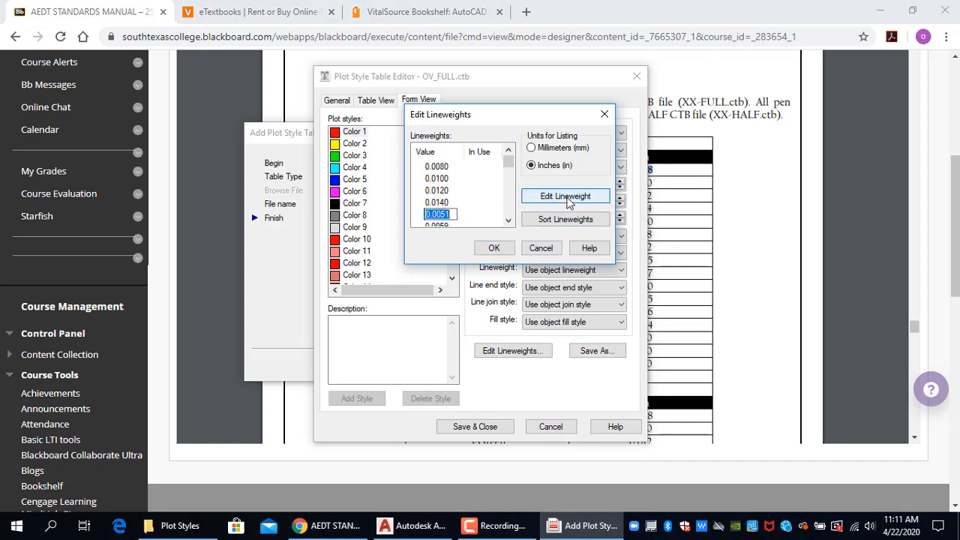
type("0.020")
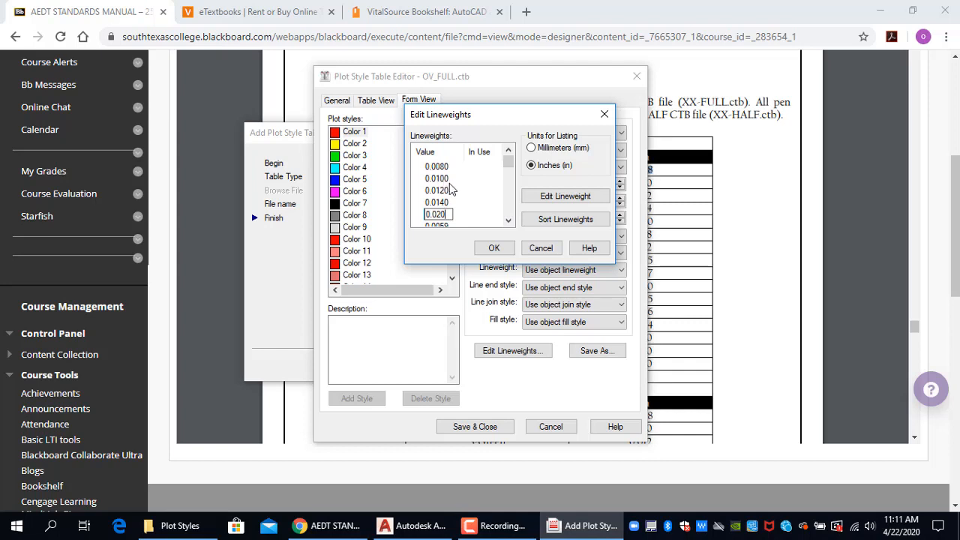
Compare the 3-Green and 7-White pen weights in the manual's Architectural Pen Settings, and accept the edited lineweight list.
key("alt+Tab")
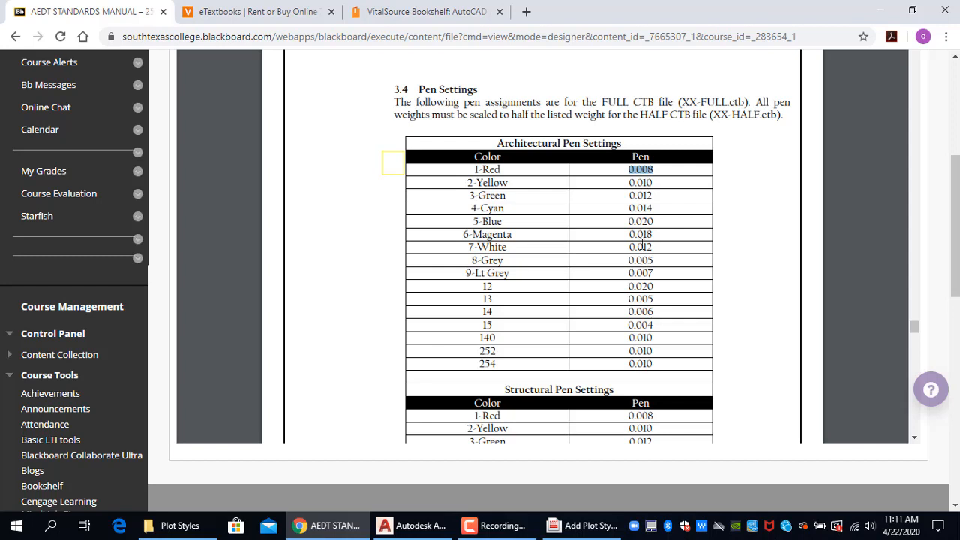
left_click_drag(656, 195, 626, 196)
left_click_drag(655, 247, 605, 246)
left_click_drag(653, 197, 633, 195)
left_click_drag(497, 143, 598, 138)
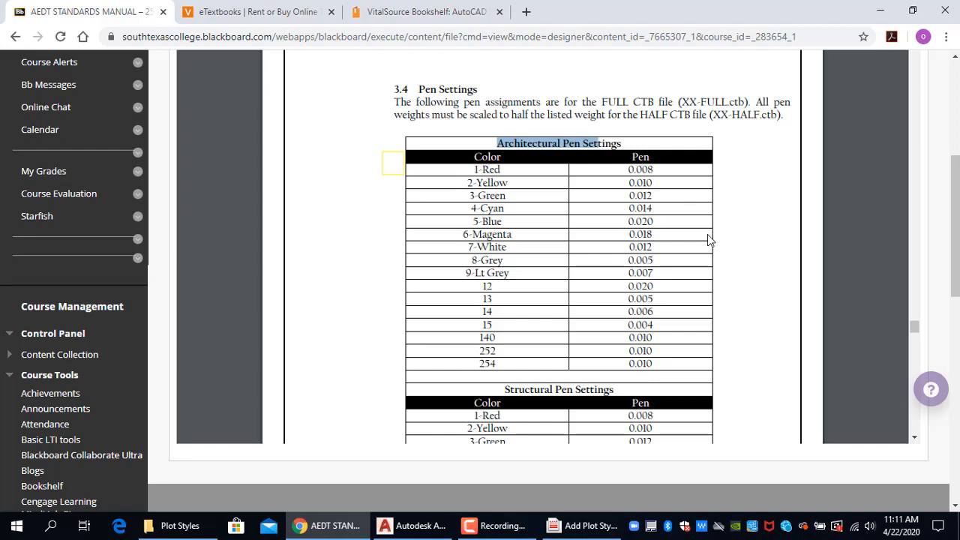
left_click(567, 528)
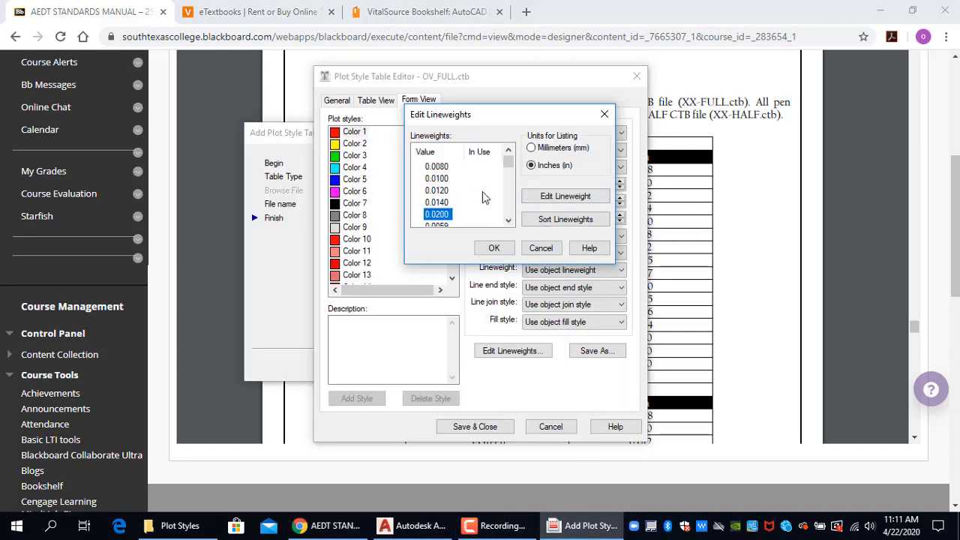
left_click(494, 248)
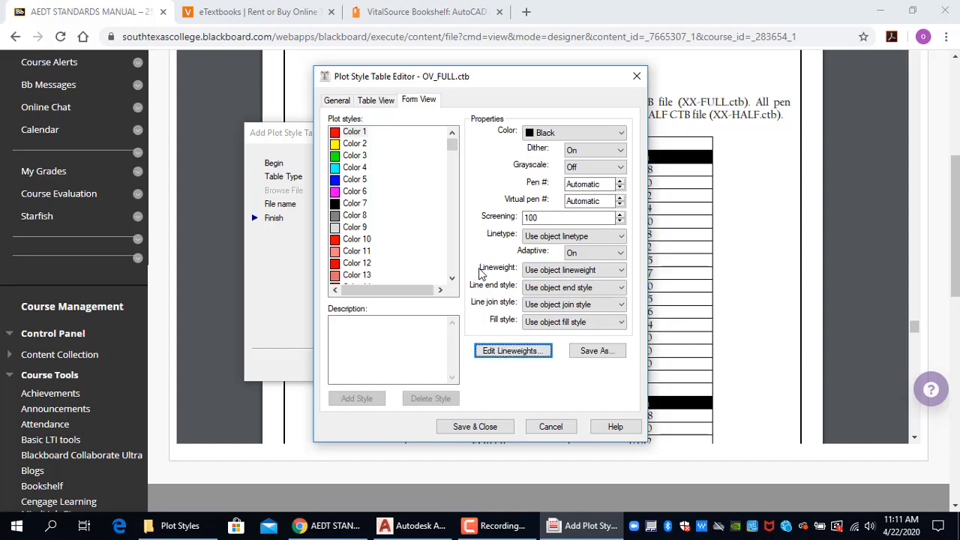
Assign the 0.0080" lineweight to the Color 1 plot style, following the manual's 1-Red pen setting.
left_click(341, 527)
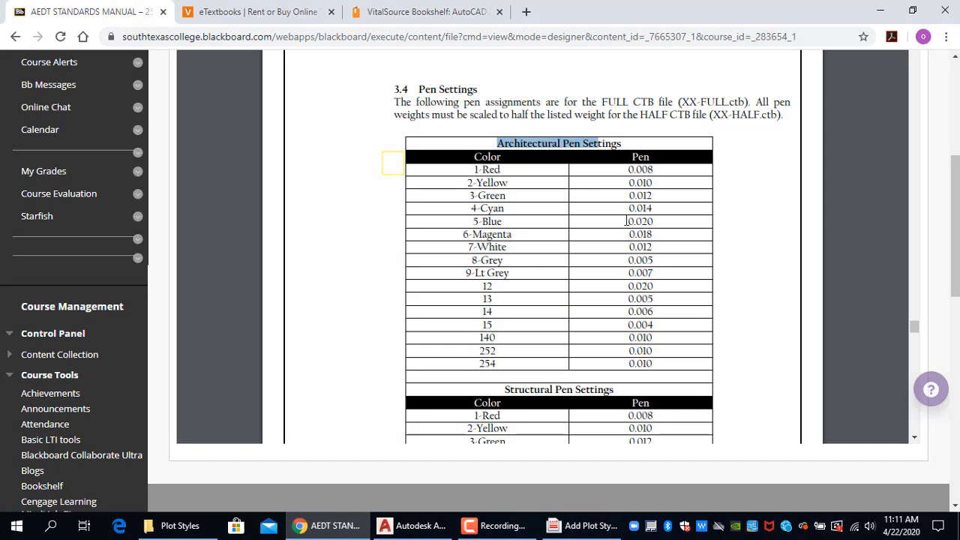
left_click(585, 525)
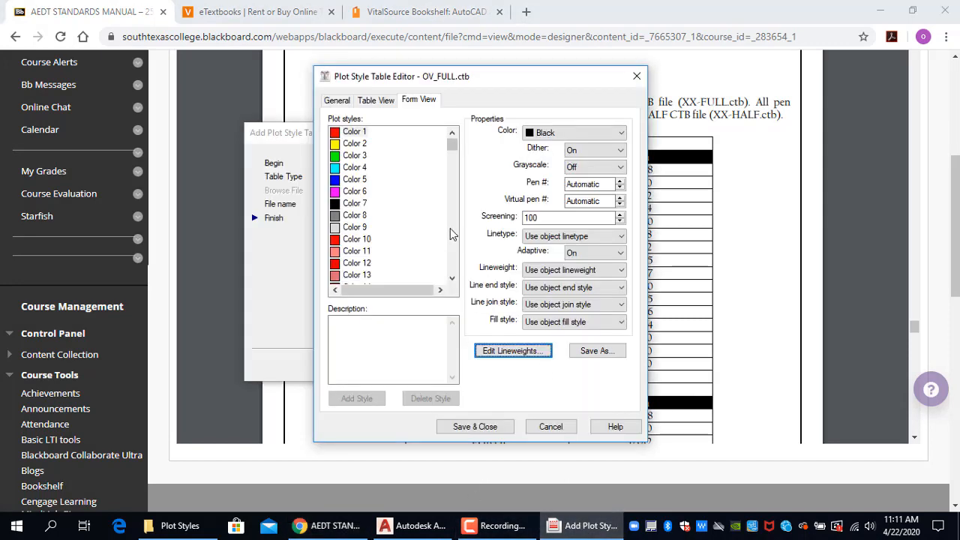
left_click(347, 134)
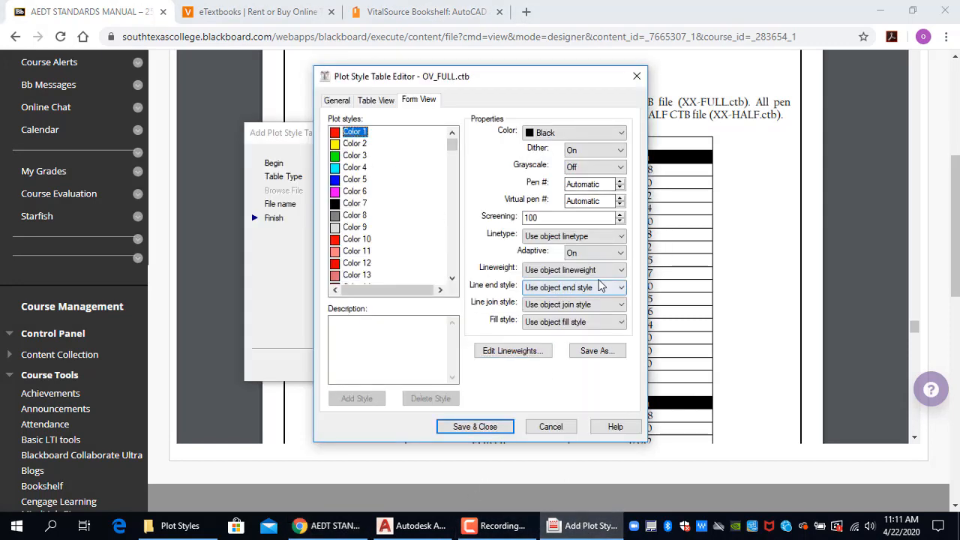
left_click(605, 272)
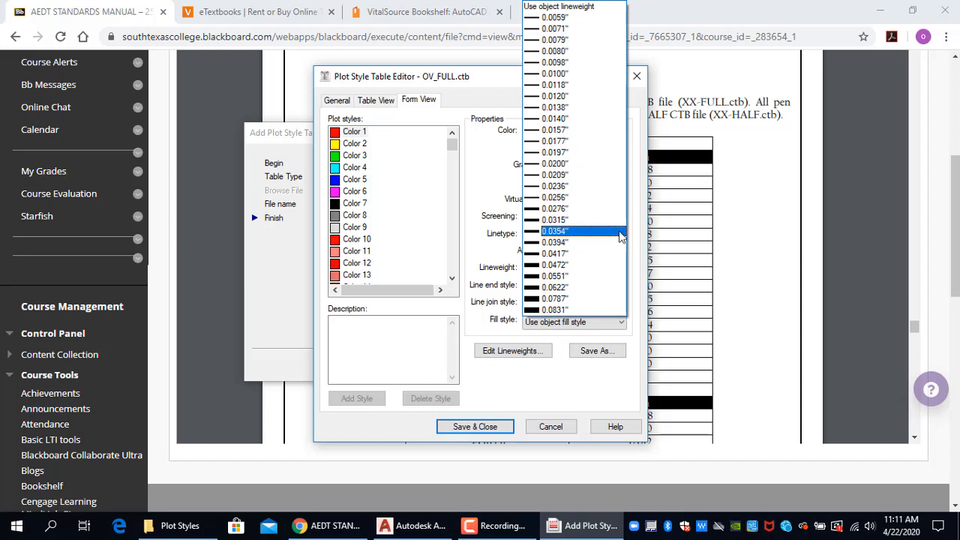
left_click(559, 51)
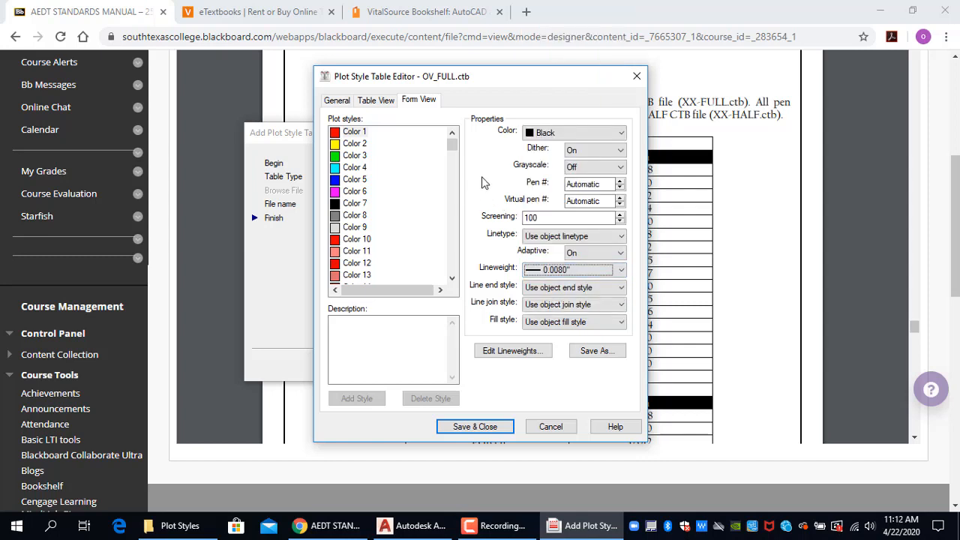
left_click(356, 134)
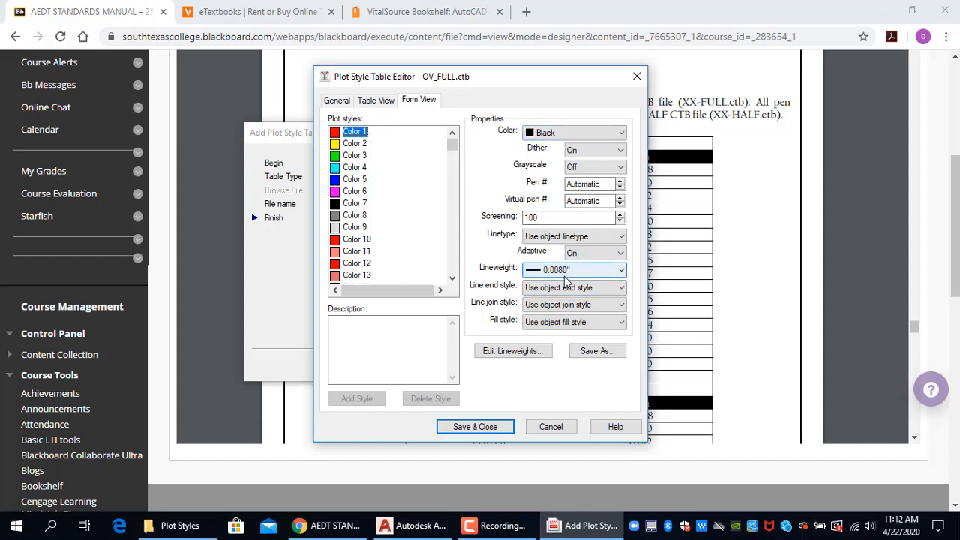
Assign the 0.0100" lineweight to the Color 2 plot style, following the manual's 2-Yellow pen setting.
left_click(355, 143)
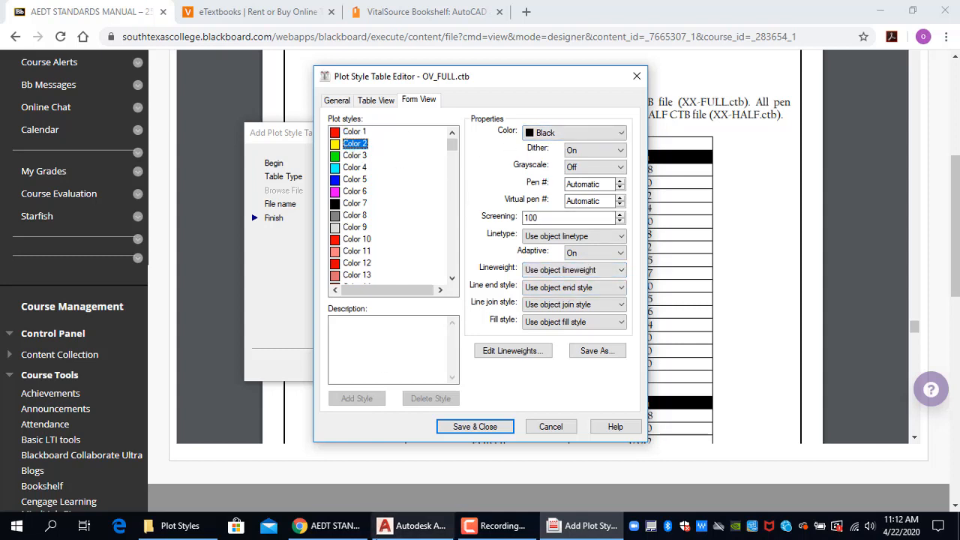
left_click(330, 525)
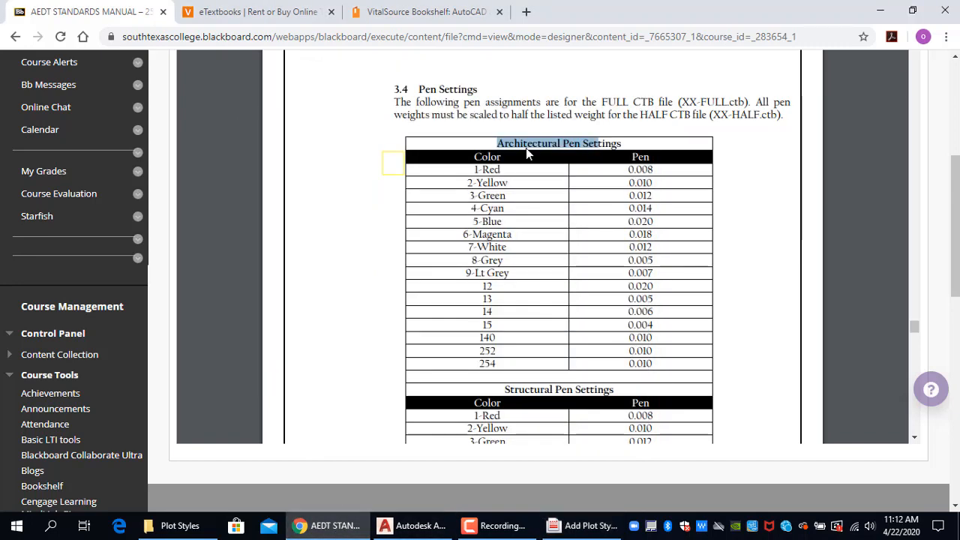
left_click(576, 526)
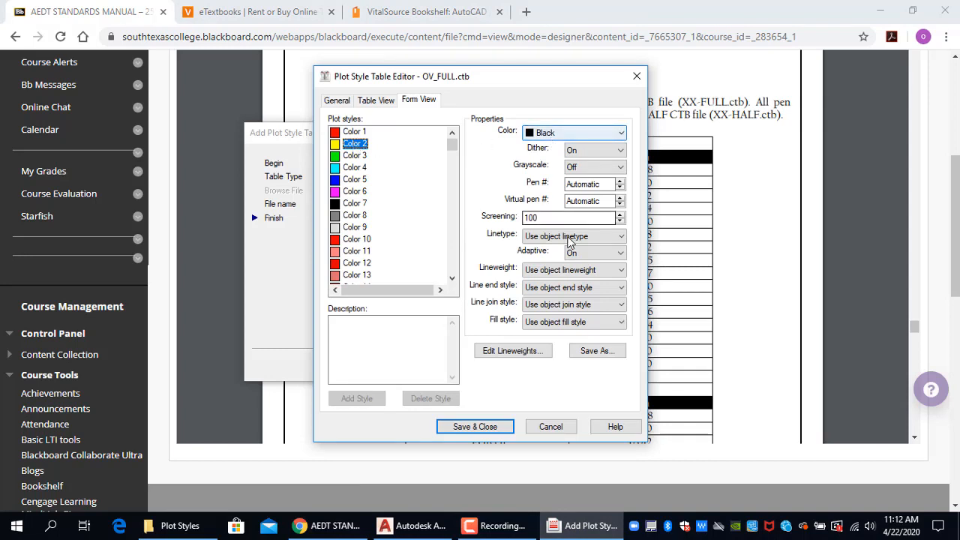
left_click(561, 269)
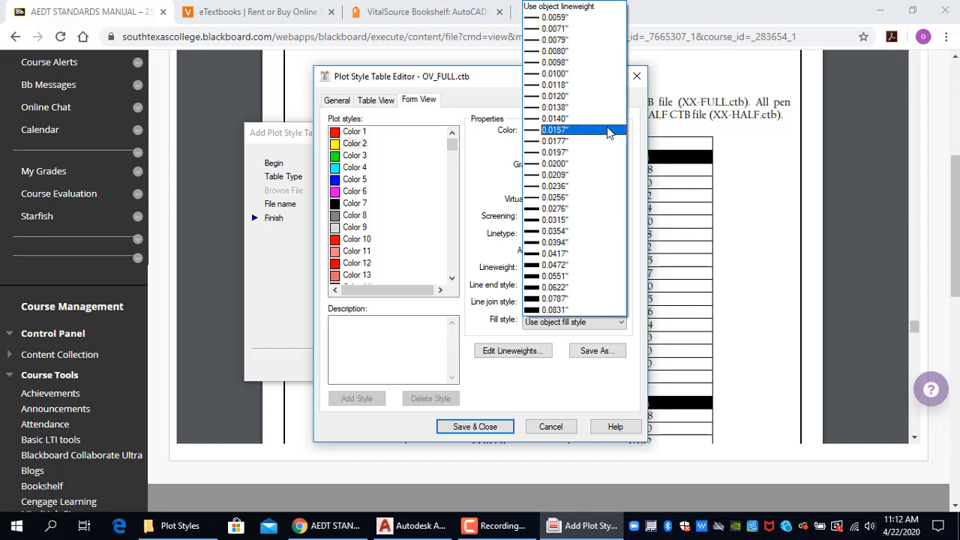
left_click(570, 74)
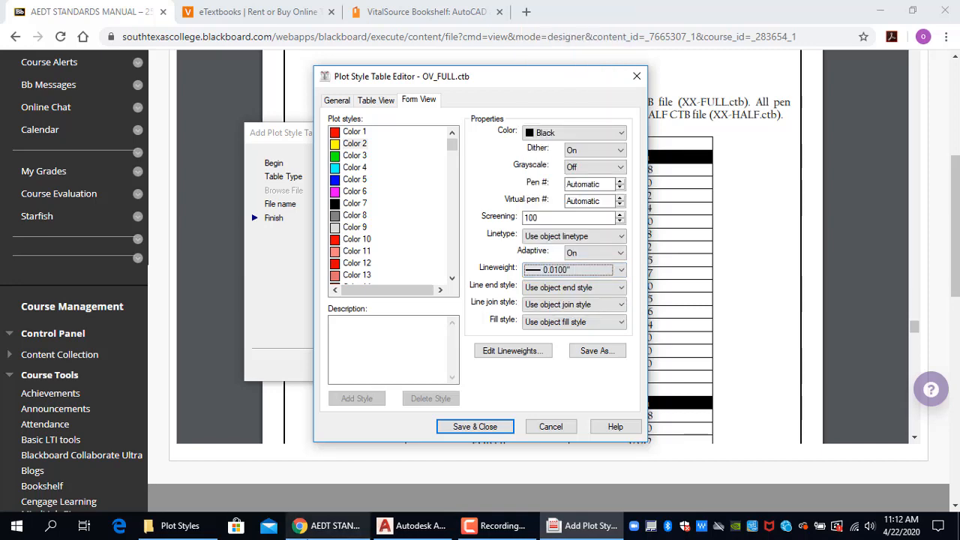
Assign the 0.0120" lineweight to the Color 3 plot style, following the manual's 3-Green pen setting.
left_click(345, 531)
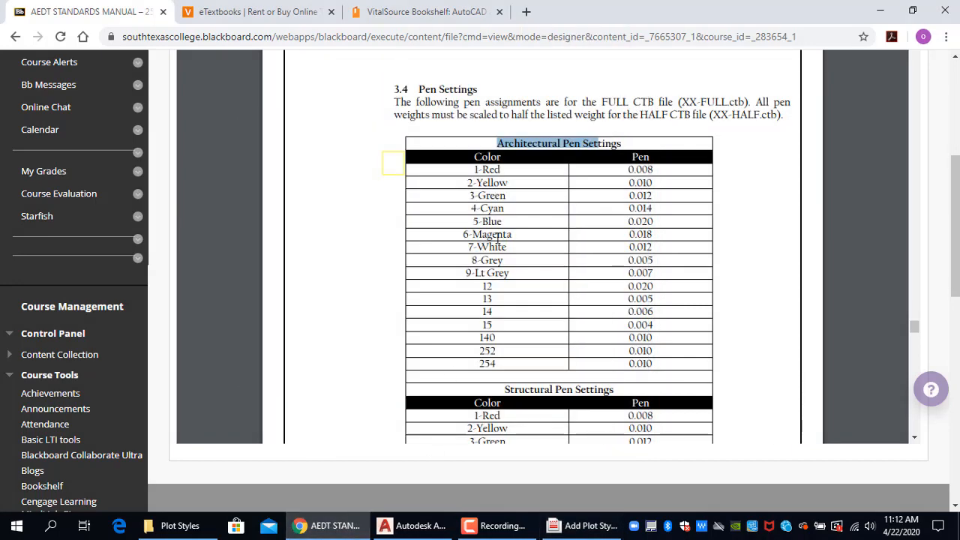
left_click(586, 529)
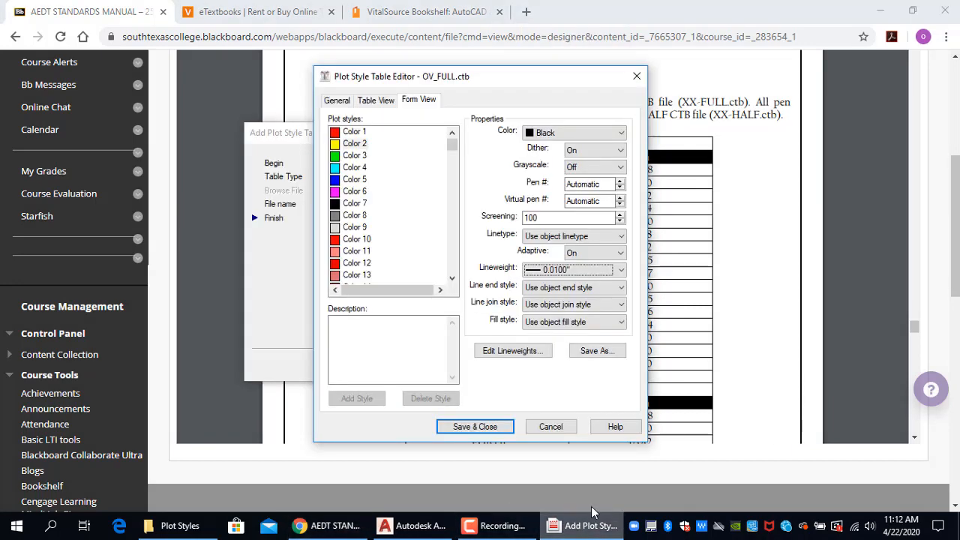
left_click(356, 156)
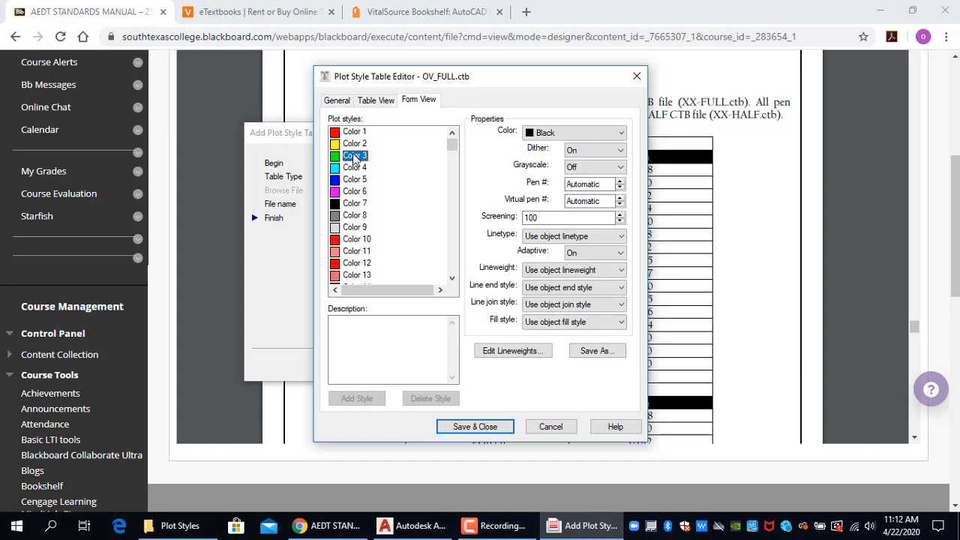
left_click(574, 270)
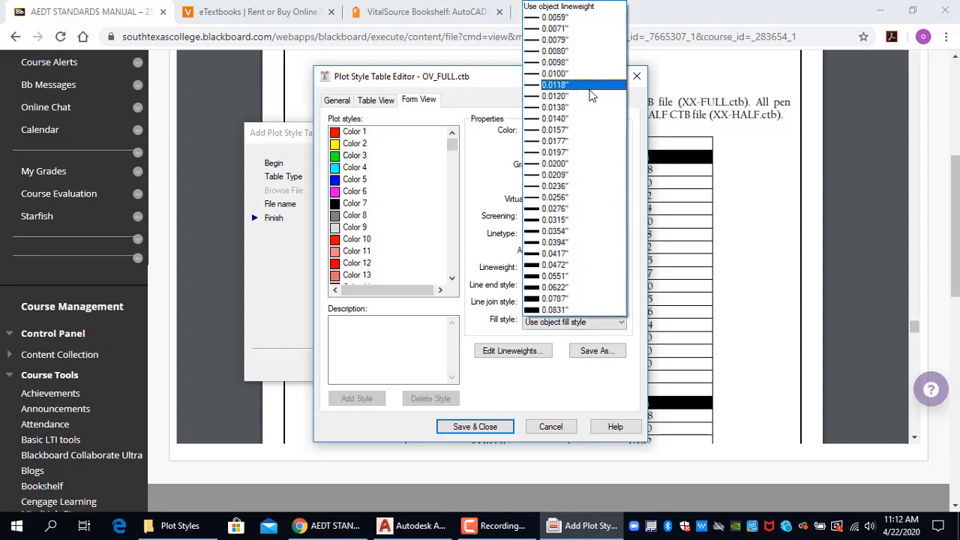
left_click(564, 97)
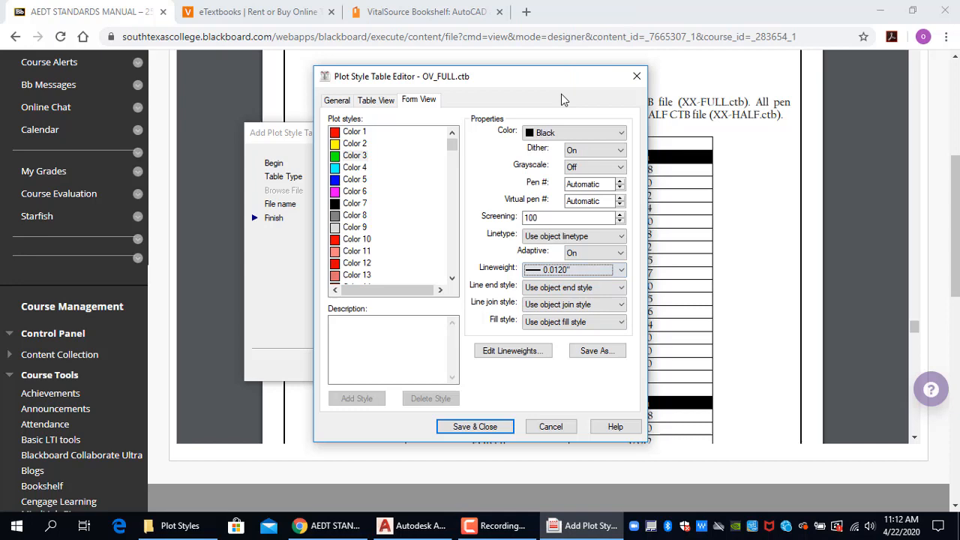
Assign the 0.0140" lineweight to the Color 4 plot style, following the manual's 4-Cyan pen setting.
left_click(304, 525)
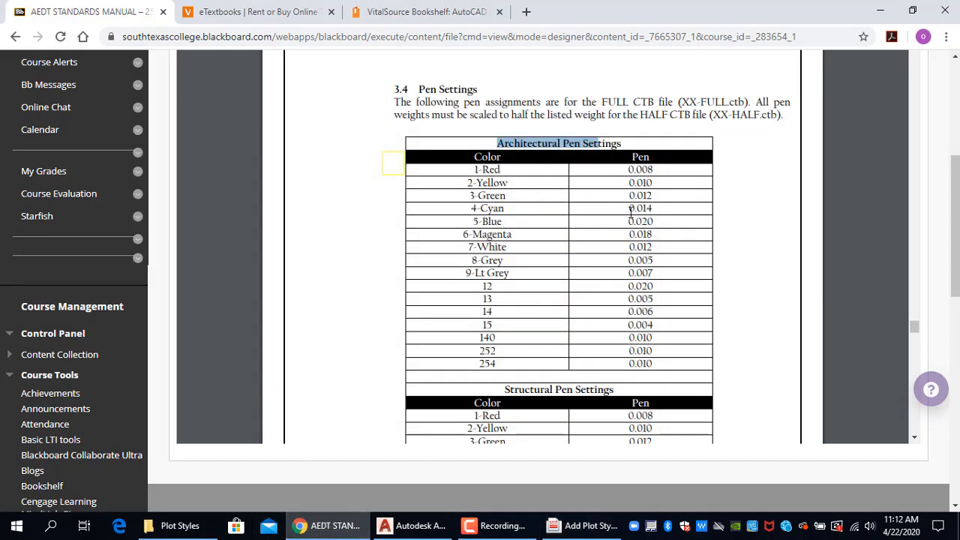
left_click(585, 525)
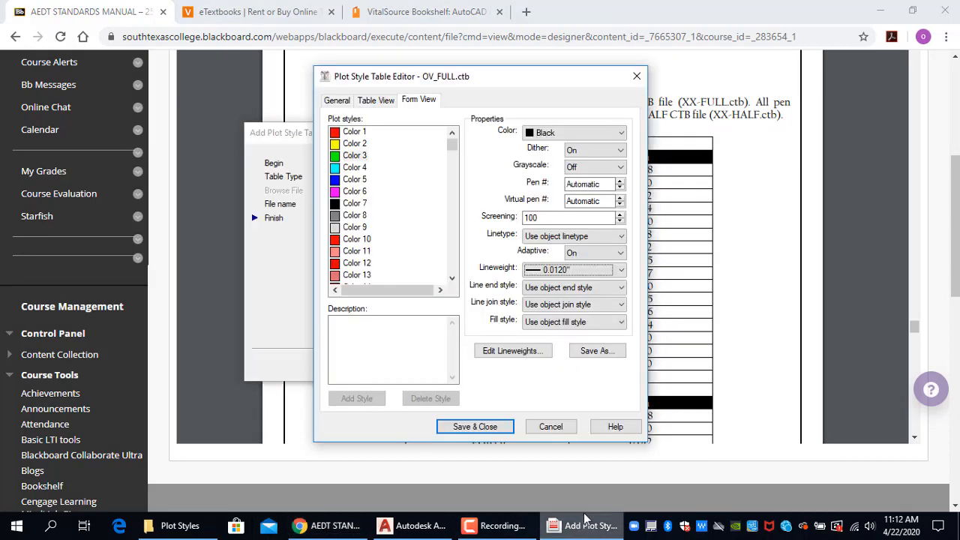
left_click(353, 183)
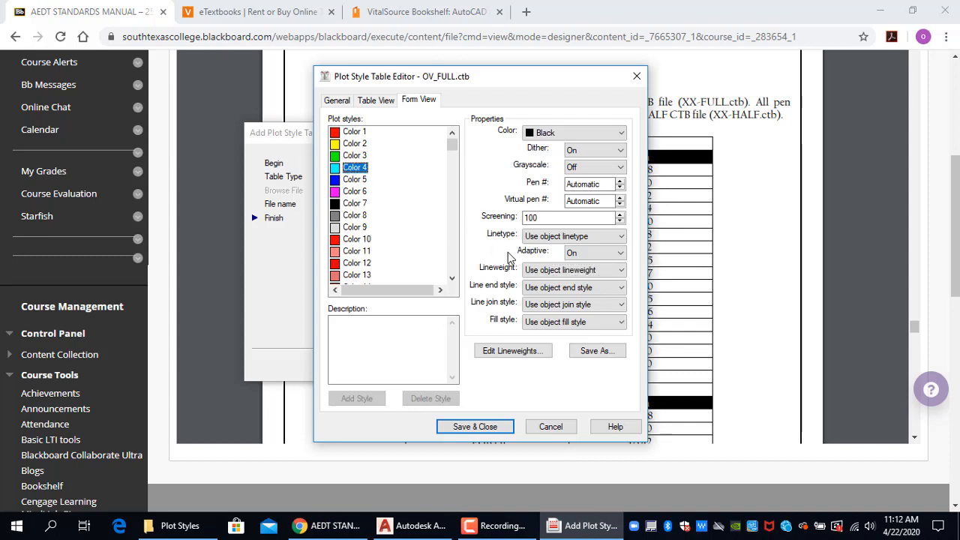
left_click(554, 268)
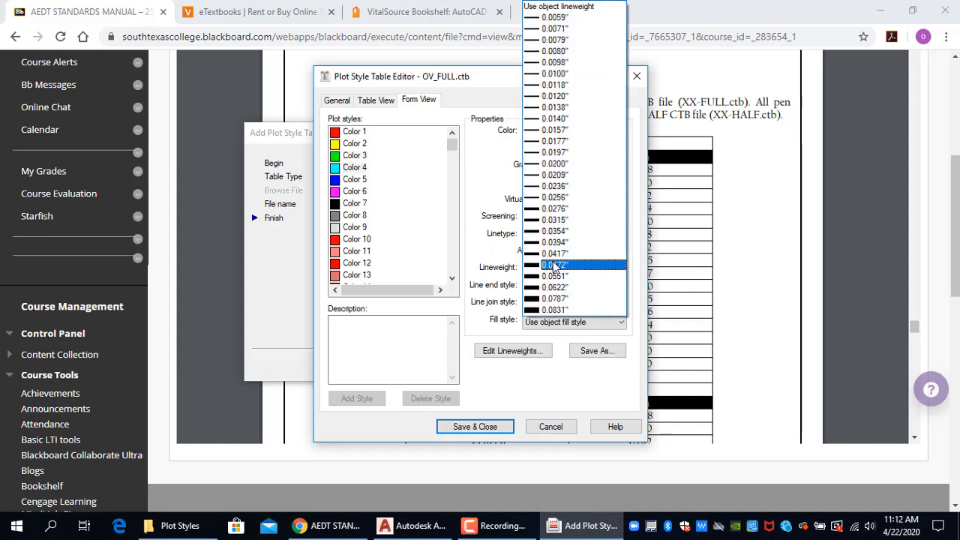
left_click(561, 119)
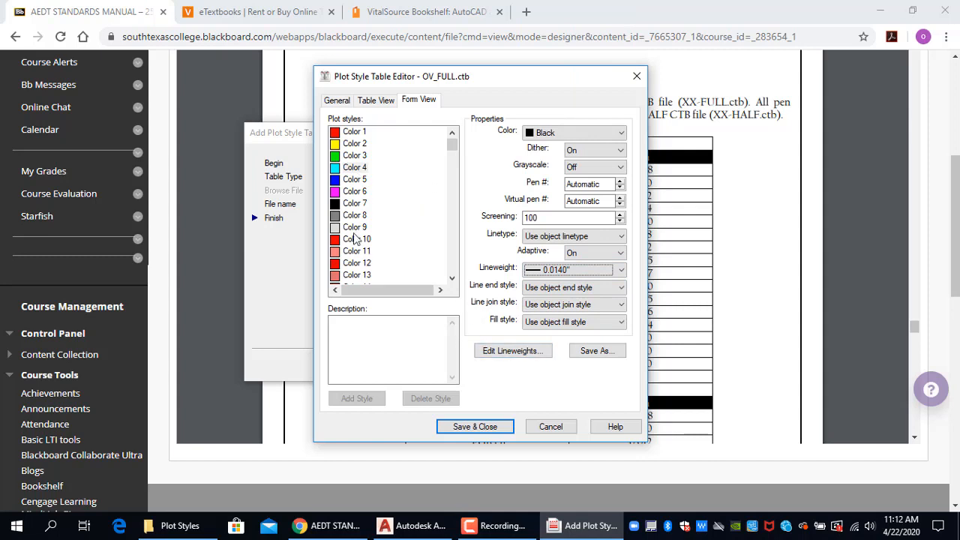
Compare the manual's Architectural Pen Settings with the lineweights assigned to the first six color plot styles.
left_click(350, 529)
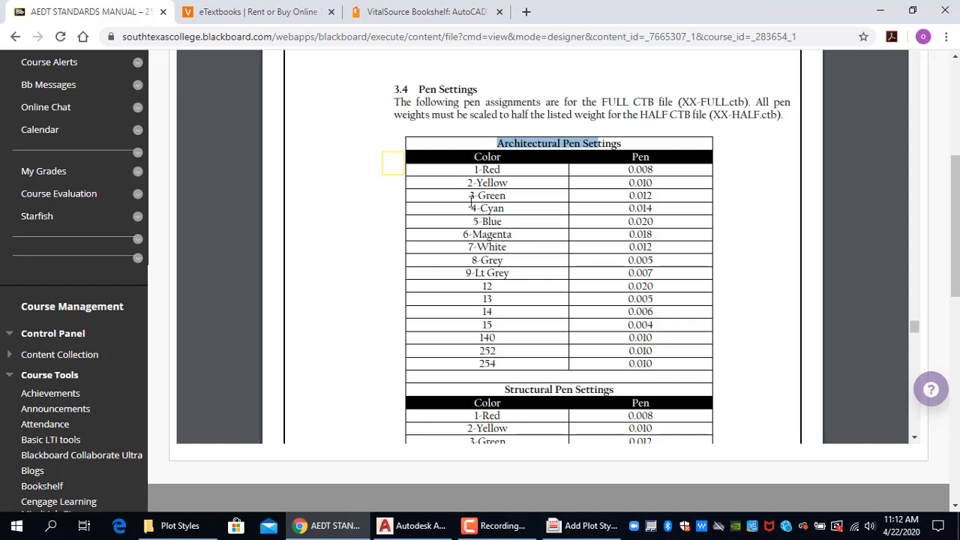
left_click(586, 527)
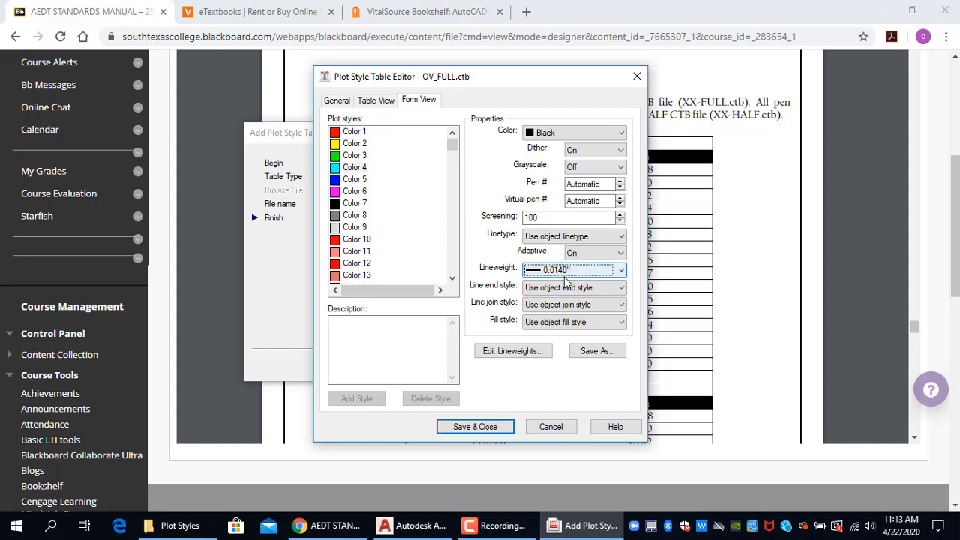
left_click(335, 527)
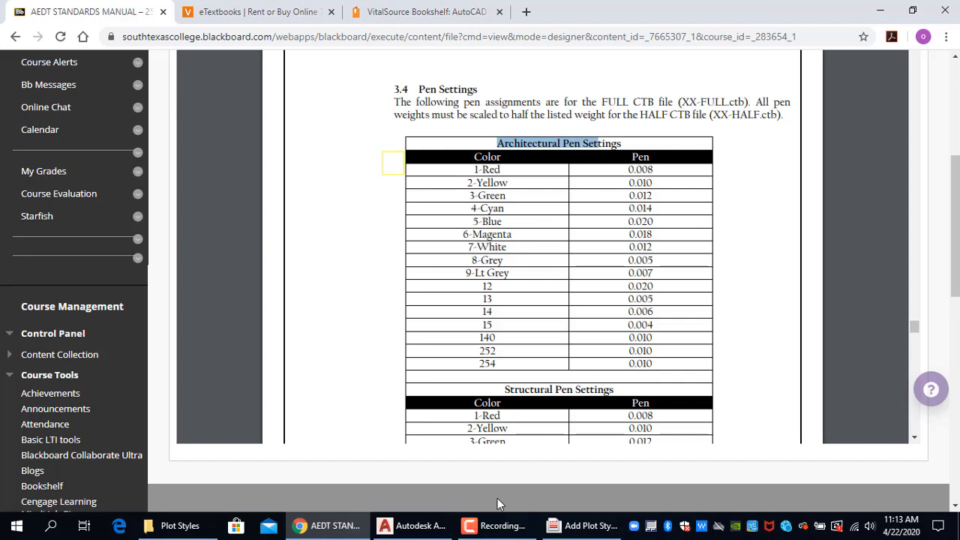
left_click(583, 525)
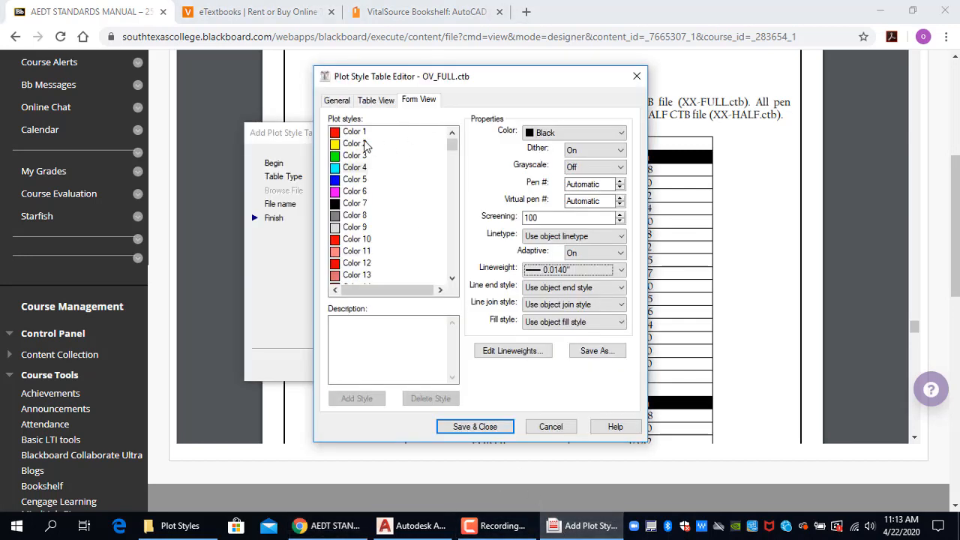
left_click(315, 527)
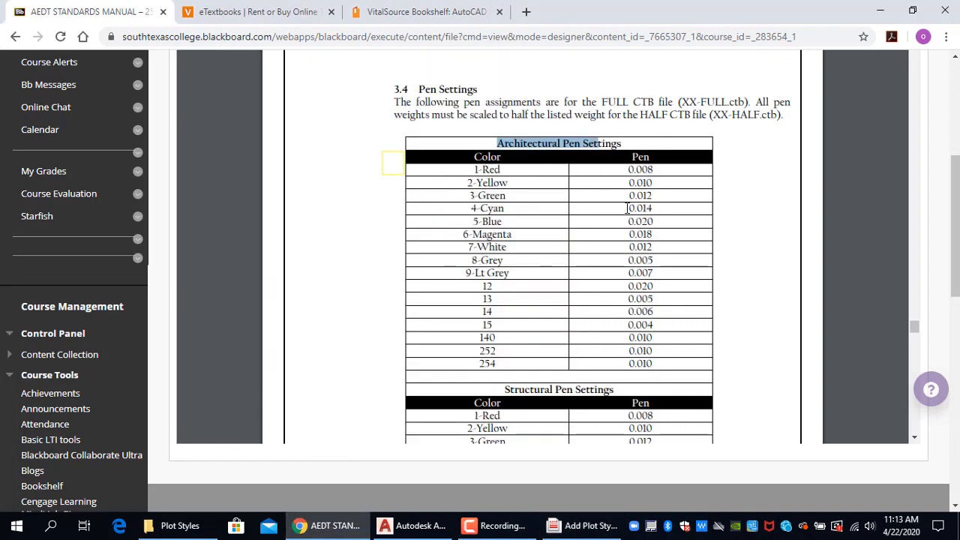
left_click(588, 529)
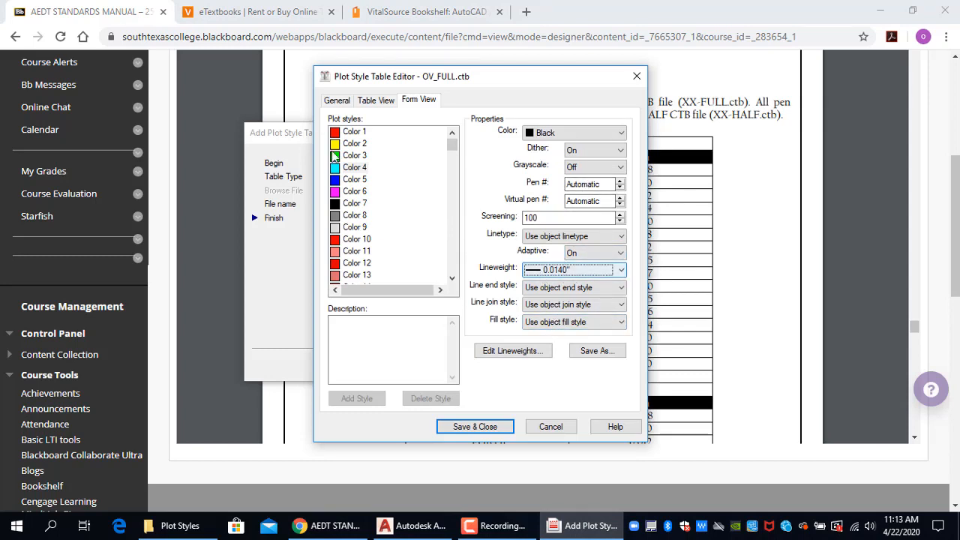
left_click(354, 133)
left_click(355, 144)
left_click(357, 172)
left_click(354, 192)
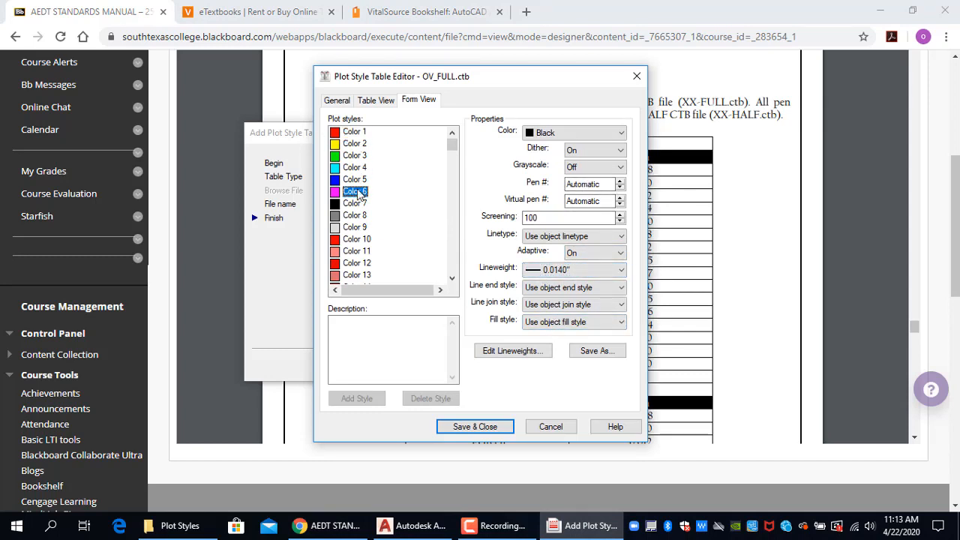
left_click(360, 181)
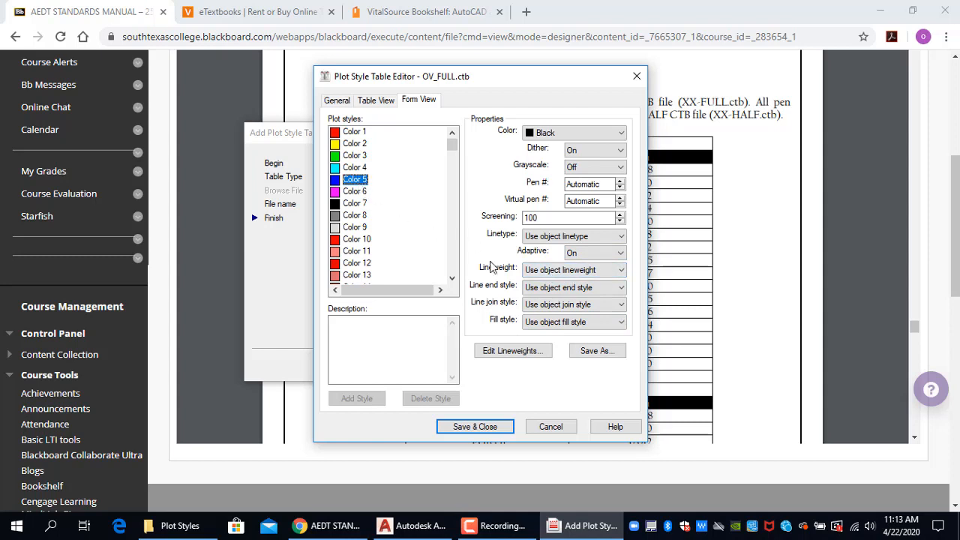
left_click(353, 169)
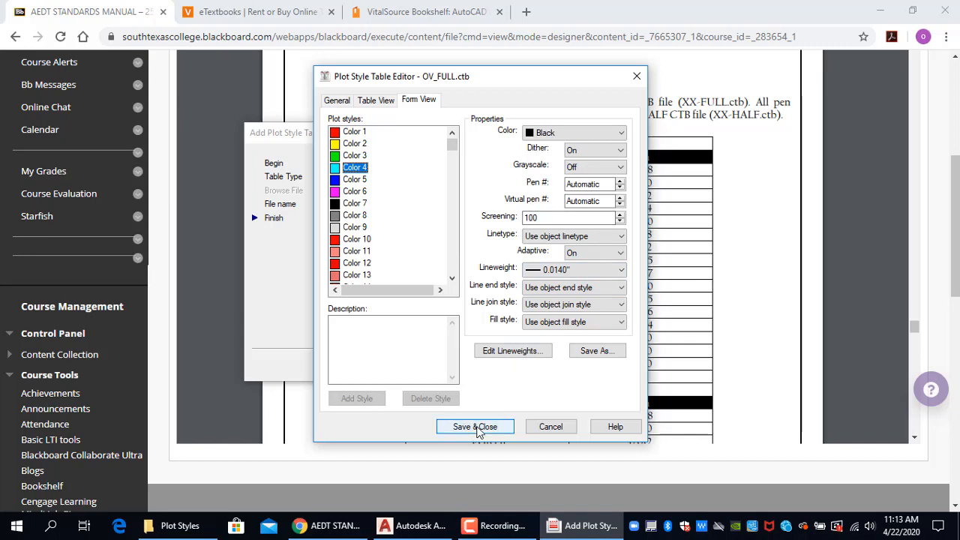
Save the OV_FULL plot style table and finish its wizard, and locate the new file in File Explorer's Plot Styles folder.
left_click(477, 427)
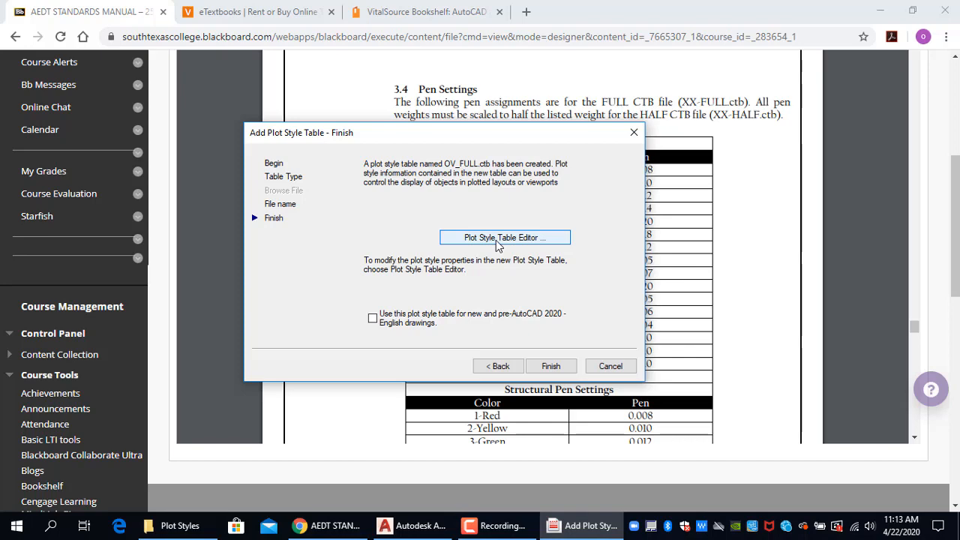
left_click(560, 369)
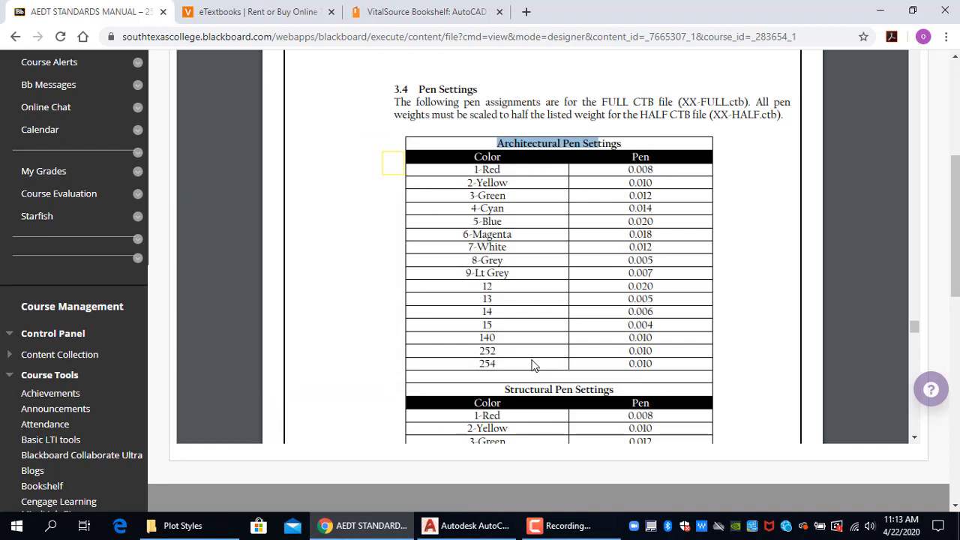
left_click(205, 529)
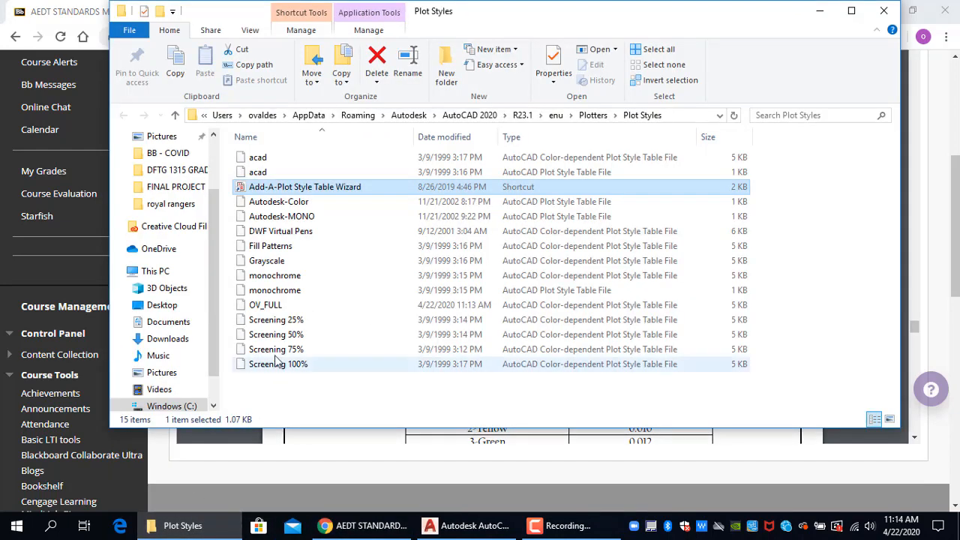
left_click(266, 309)
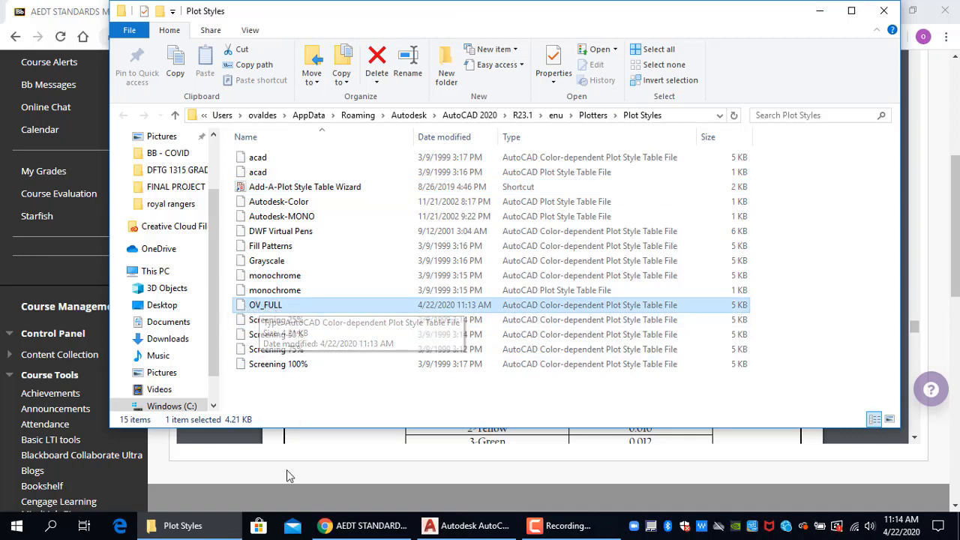
left_click(350, 407)
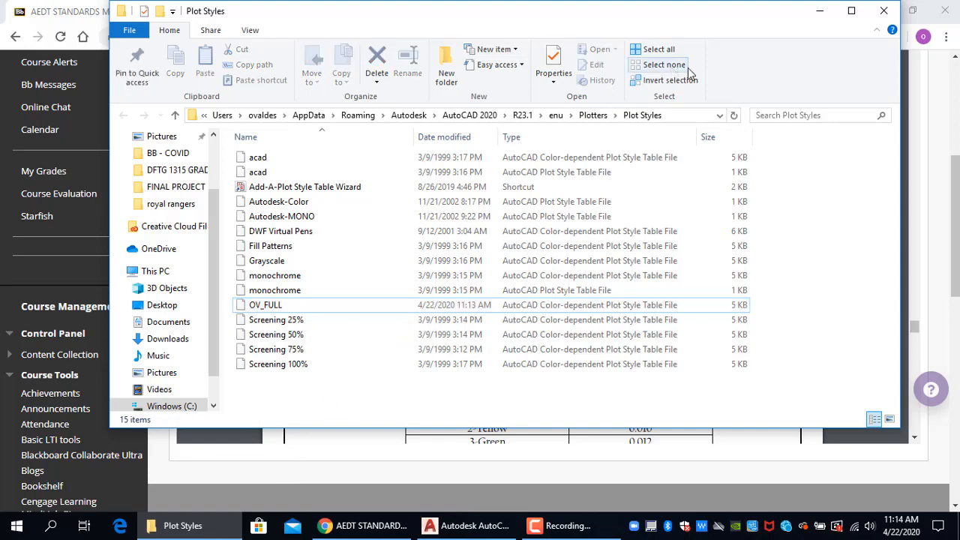
Choose OV_FULL.ctb as the plot style table in the A SIZE layout's Plot settings, and cancel without plotting.
left_click(884, 10)
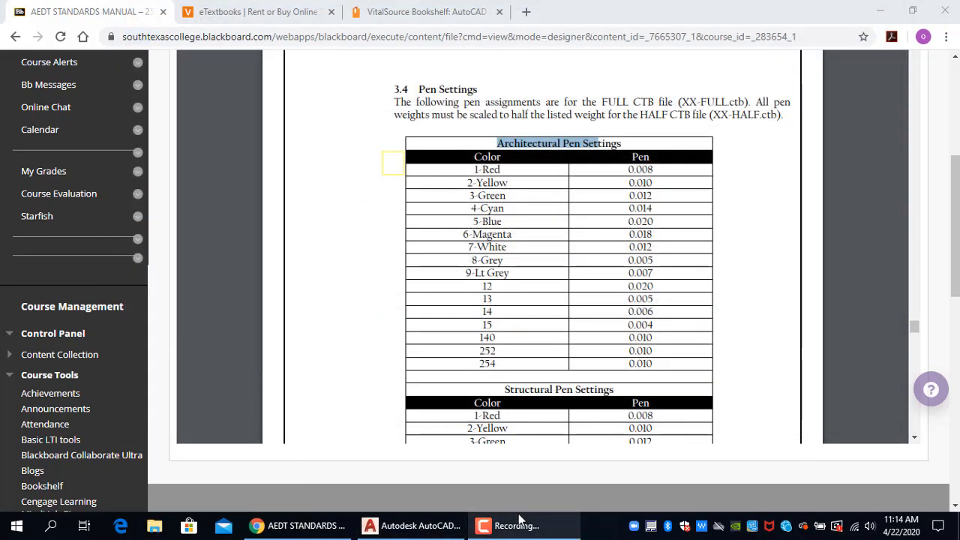
left_click(413, 525)
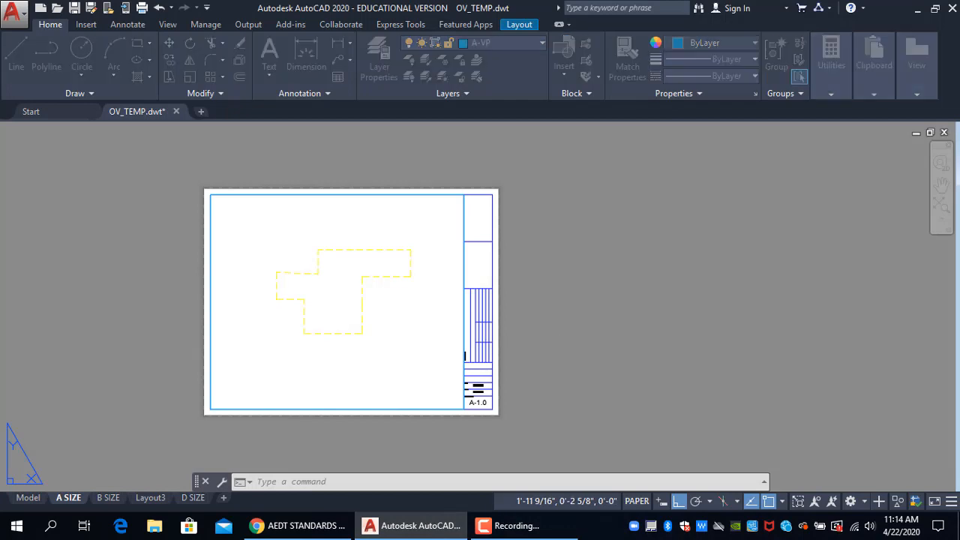
key("ctrl+p")
left_click(637, 114)
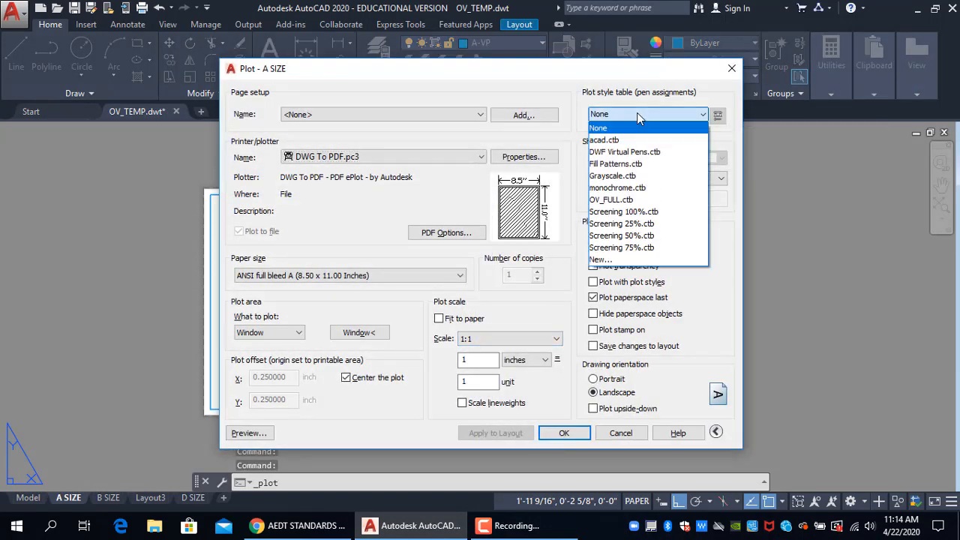
left_click(618, 201)
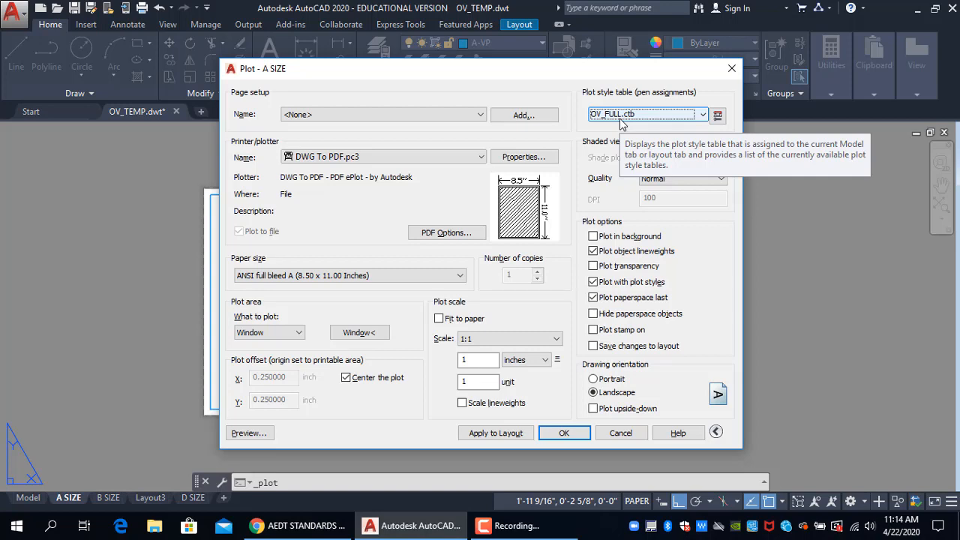
key("Escape")
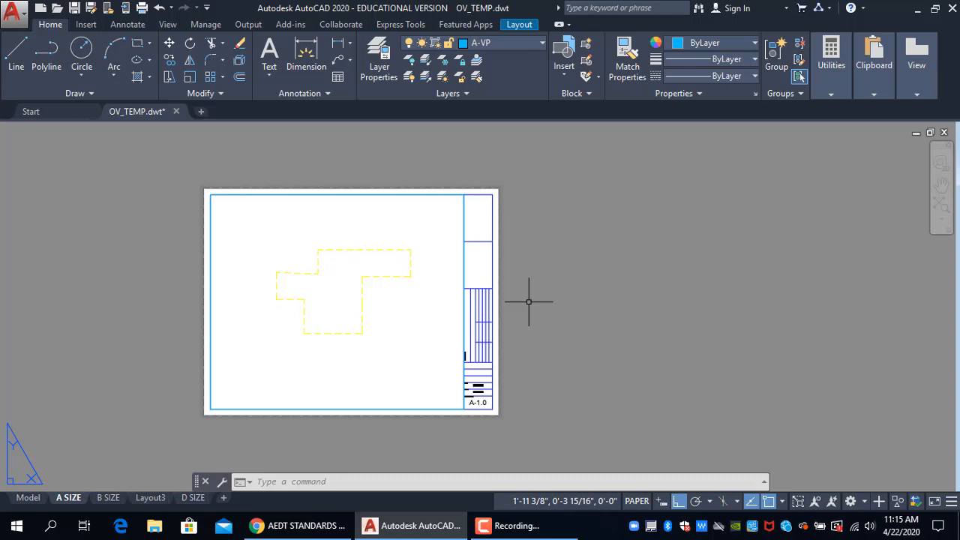
Open the Plot Styles folder with STYLESMANAGER, copy the OV_FULL plot style table file, and close the folder.
type("s")
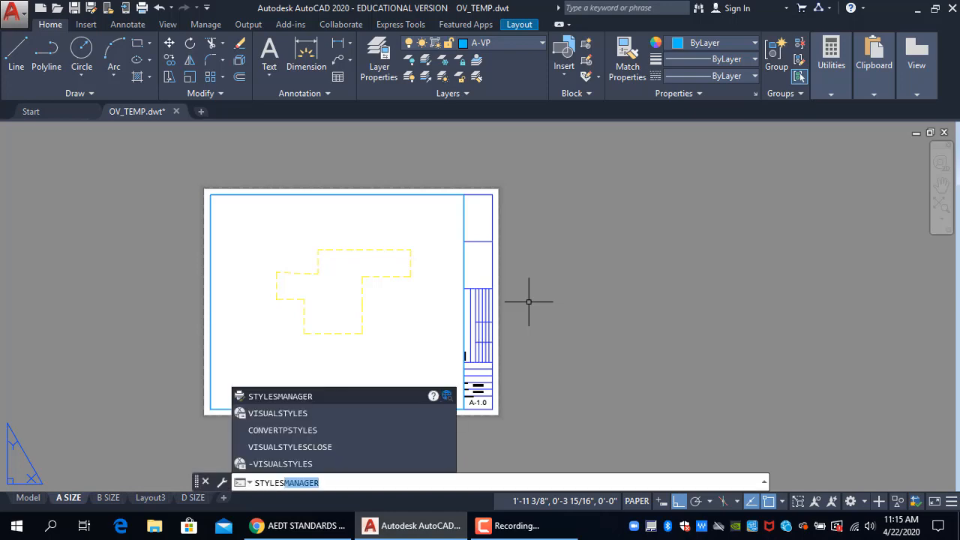
key("Return")
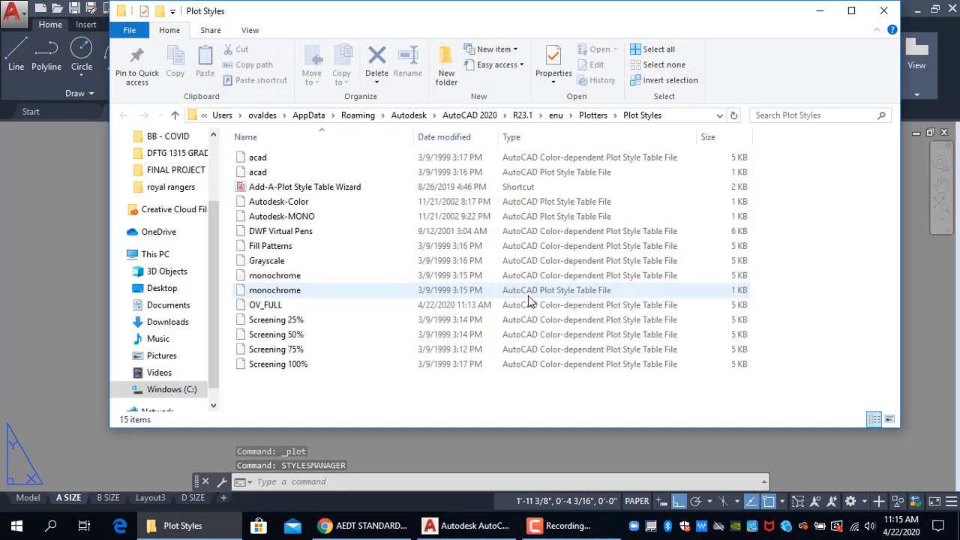
left_click(276, 304)
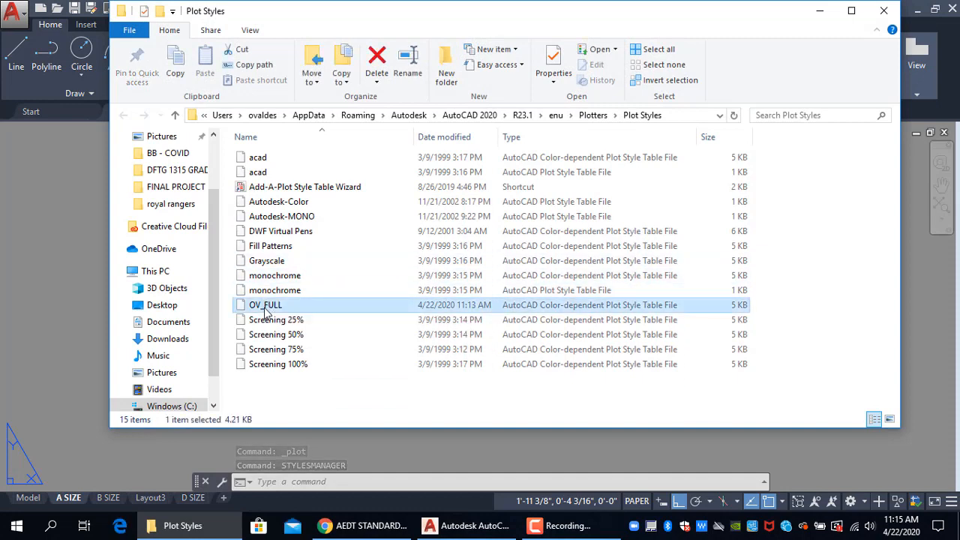
right_click(266, 310)
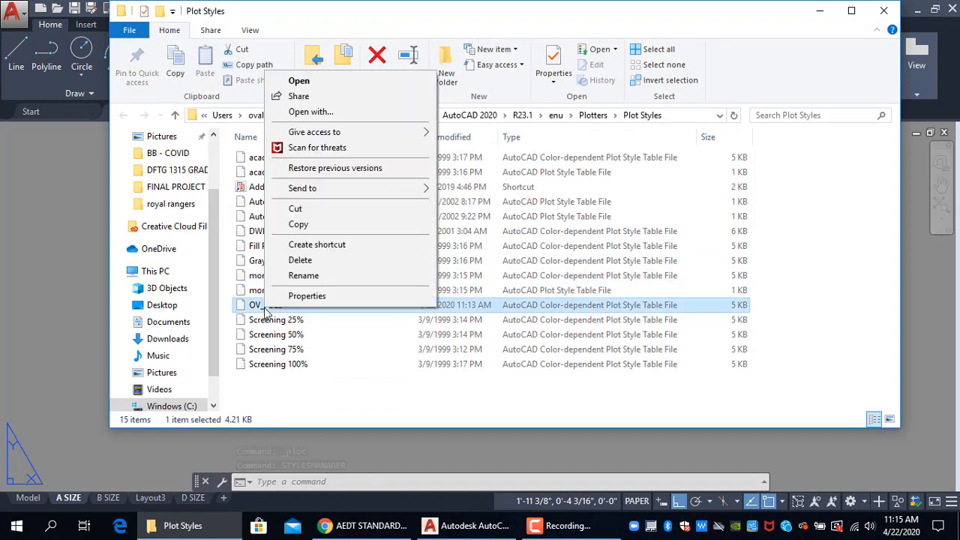
left_click(299, 225)
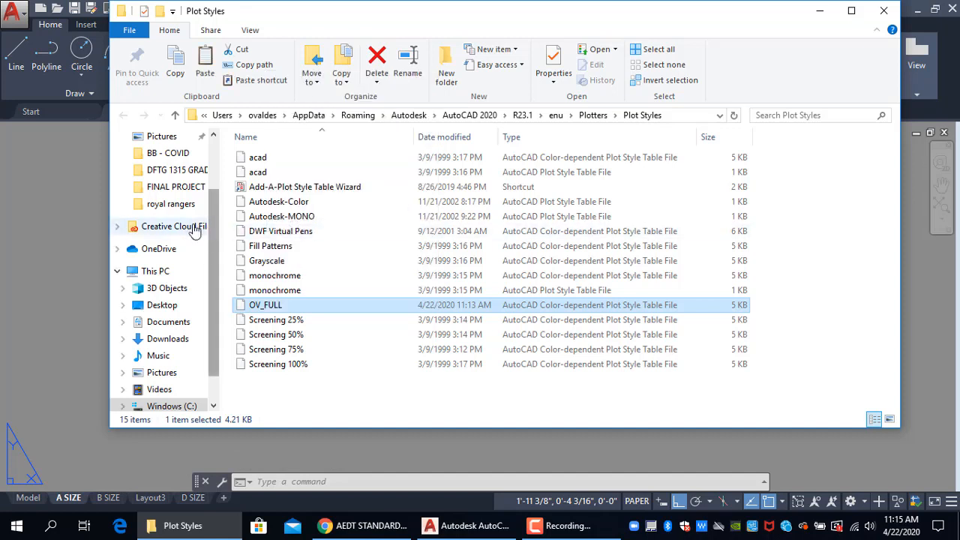
left_click(885, 12)
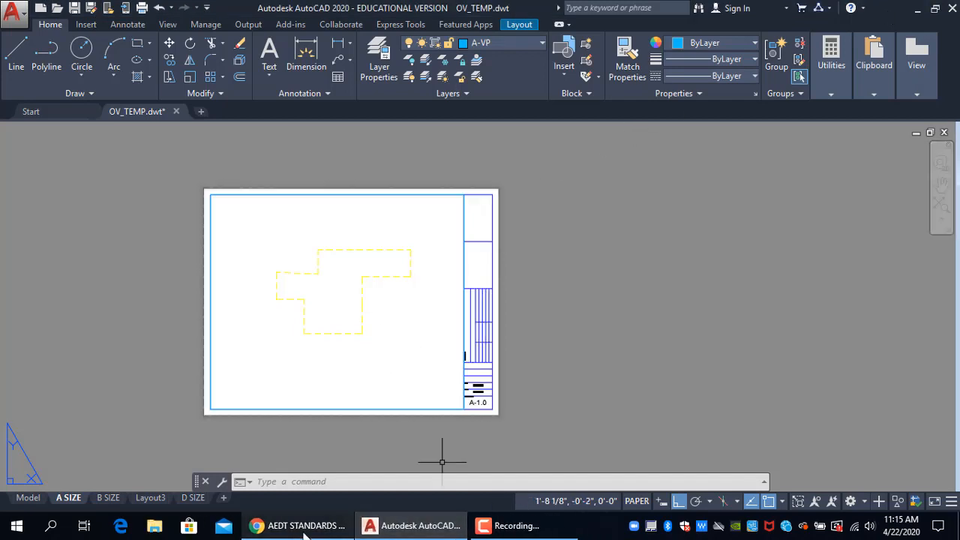
Review the standards manual's scaling rule and file naming for the HALF CTB file against the listed architectural pen weights.
mouse_move(306, 534)
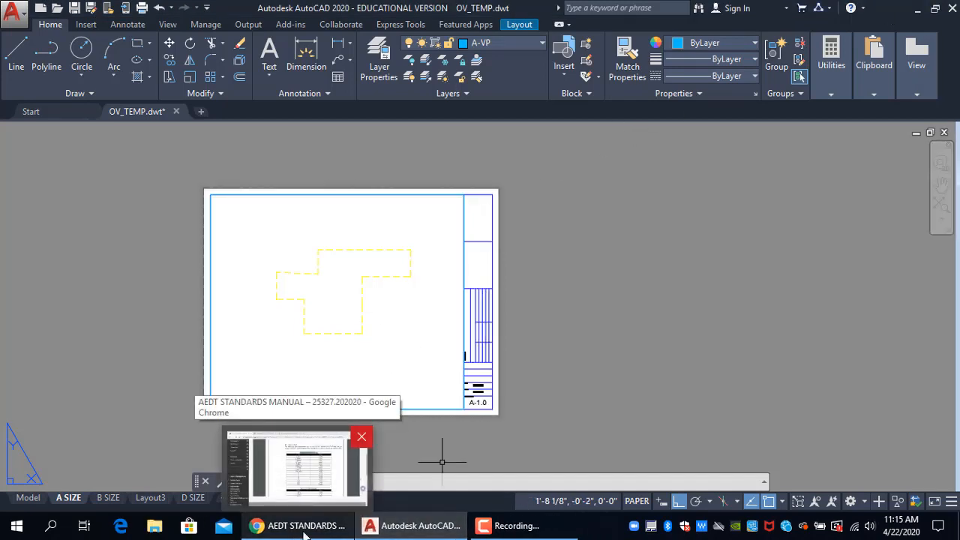
left_click(305, 528)
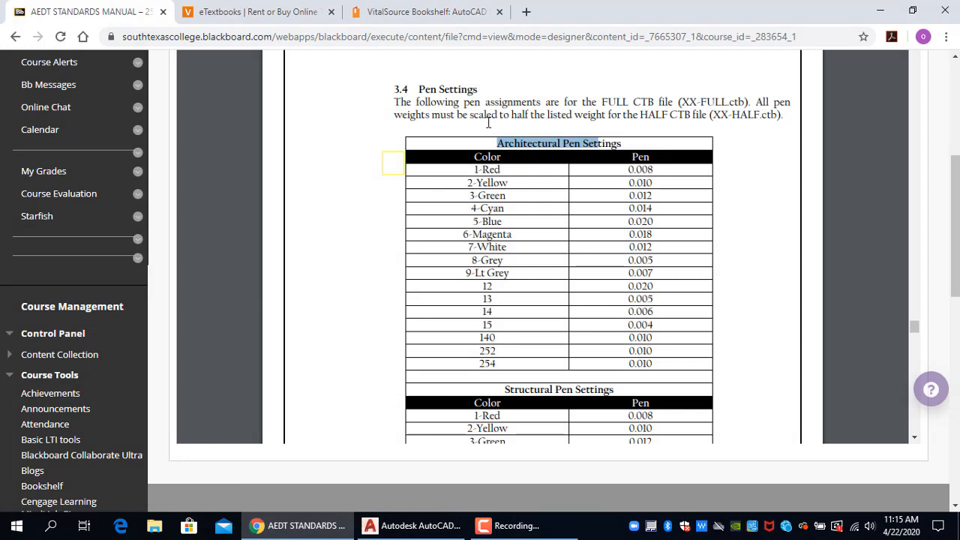
left_click_drag(457, 116, 605, 121)
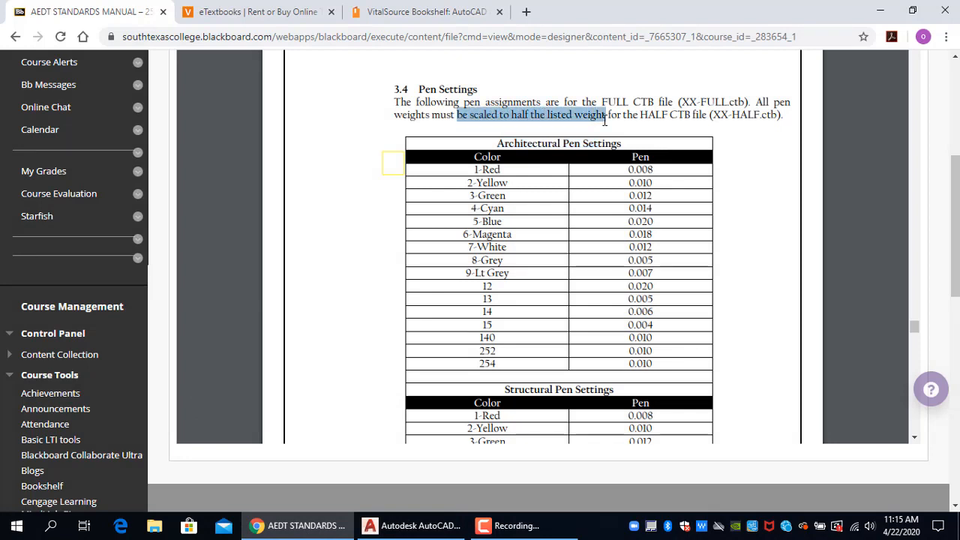
mouse_move(638, 169)
left_mouse_down()
mouse_move(657, 170)
mouse_move(640, 183)
mouse_move(651, 178)
left_mouse_up()
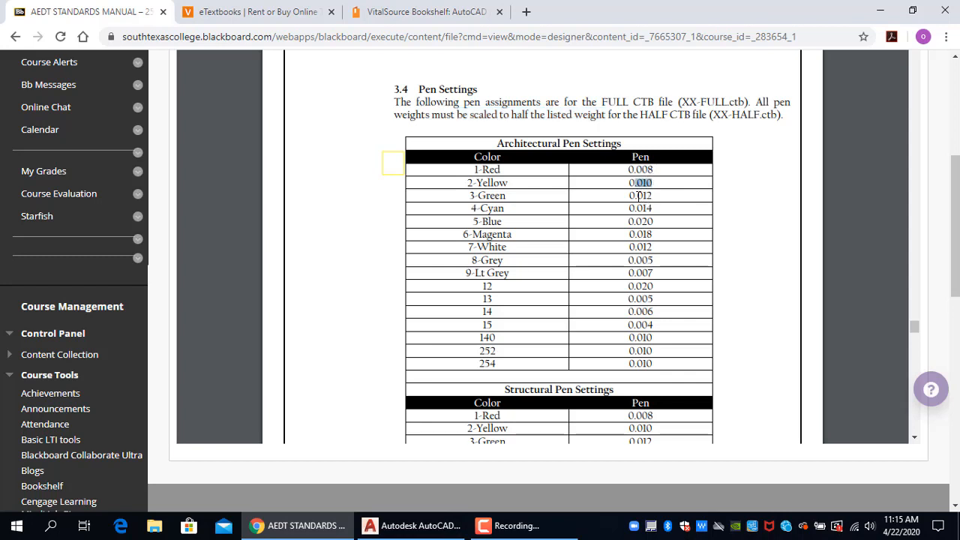
left_click(638, 196)
left_click_drag(638, 195, 650, 192)
left_click(638, 208)
left_click_drag(638, 209, 650, 205)
left_click_drag(713, 115, 777, 114)
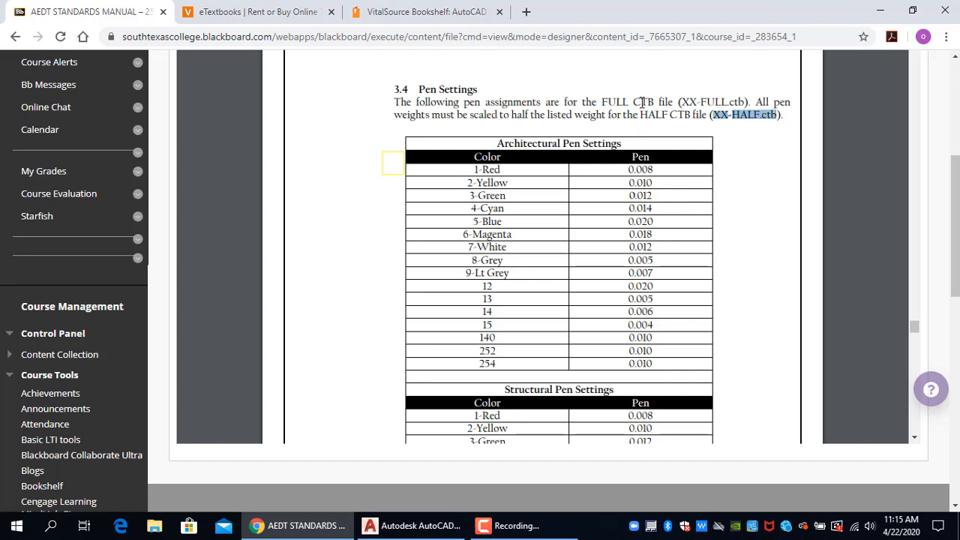
double_click(636, 169)
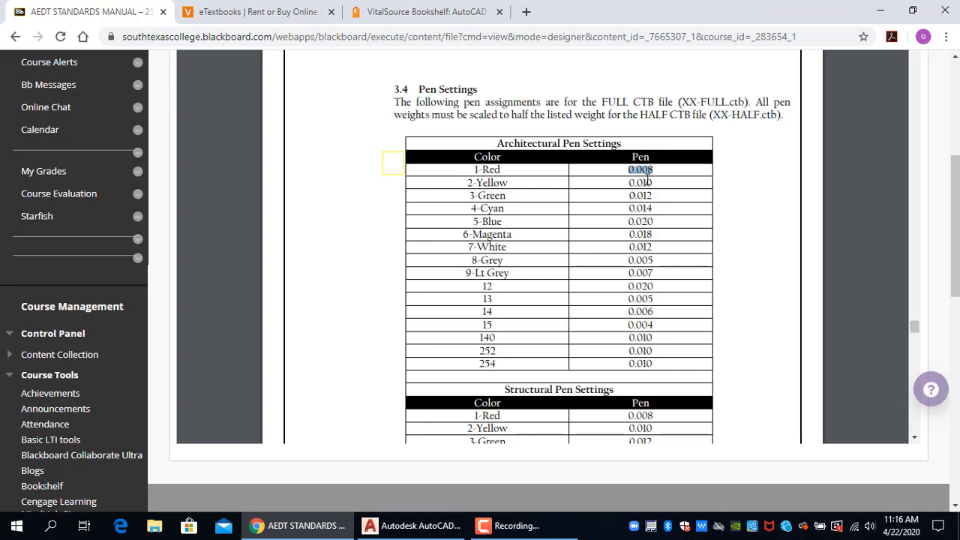
left_click_drag(637, 182, 656, 212)
double_click(636, 195)
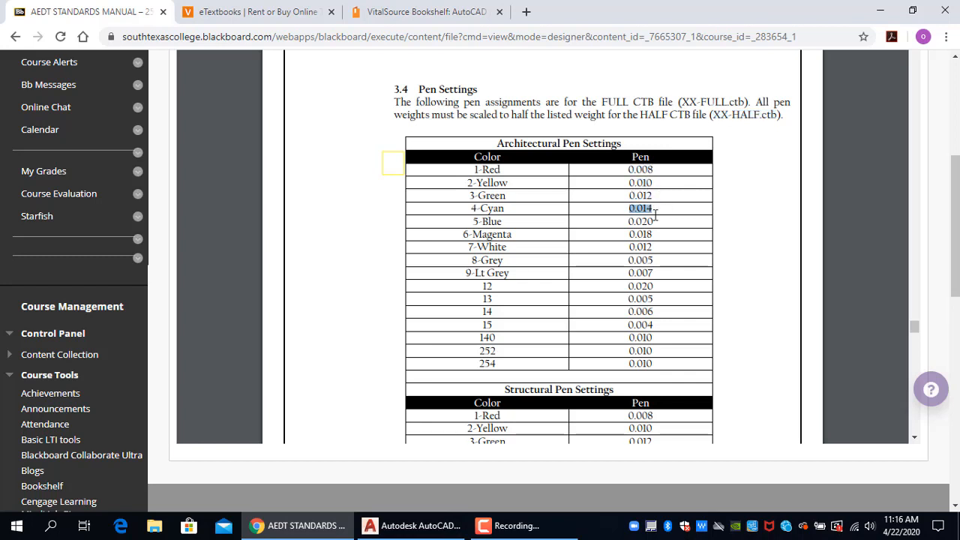
Return to AutoCAD, open the Plot Styles folder with STYLESMANAGER, and start the Add-A-Plot Style Table Wizard.
left_click(412, 525)
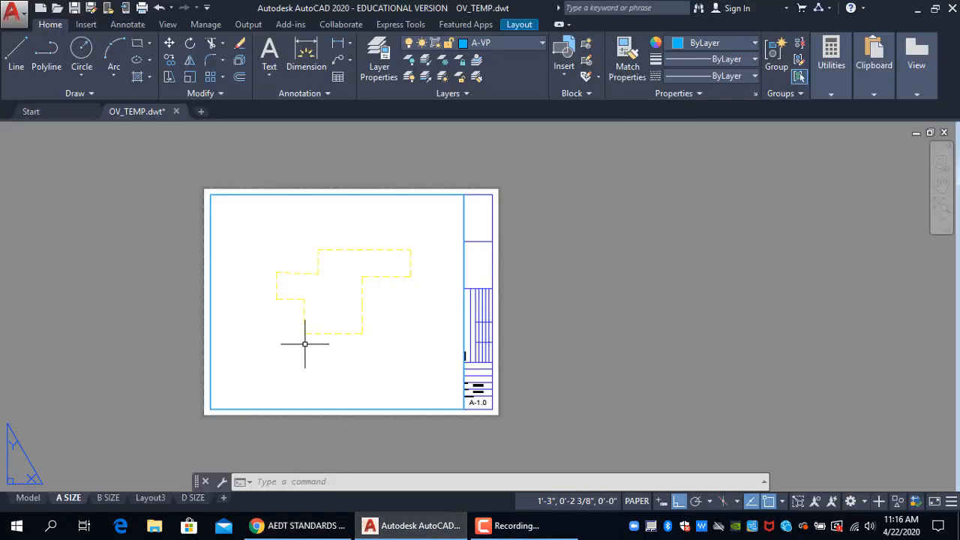
type("STY")
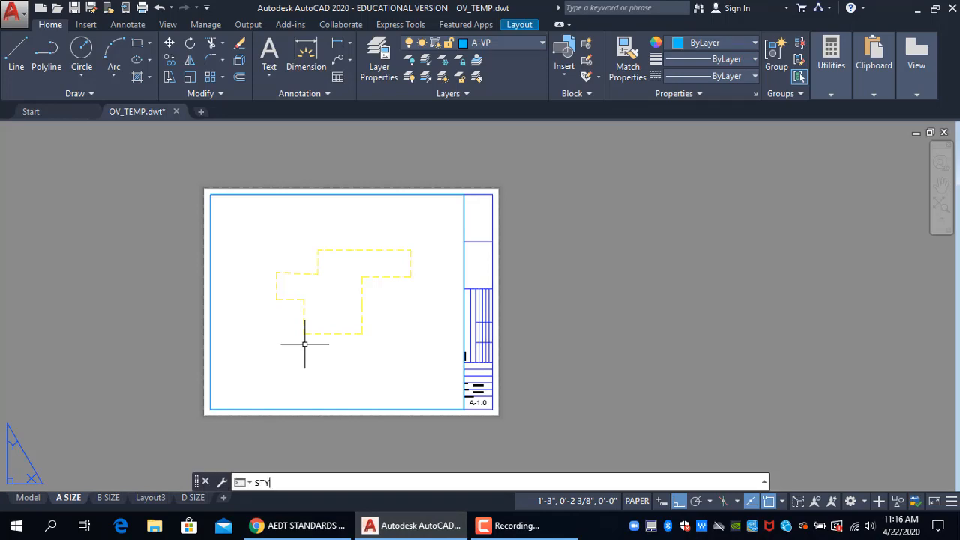
type("LESMANAGER")
key("Return")
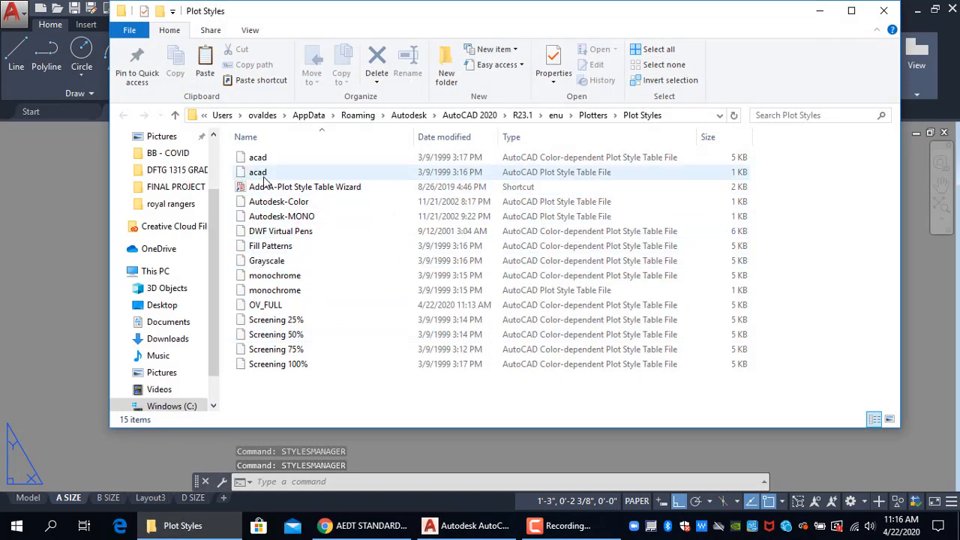
left_click(307, 192)
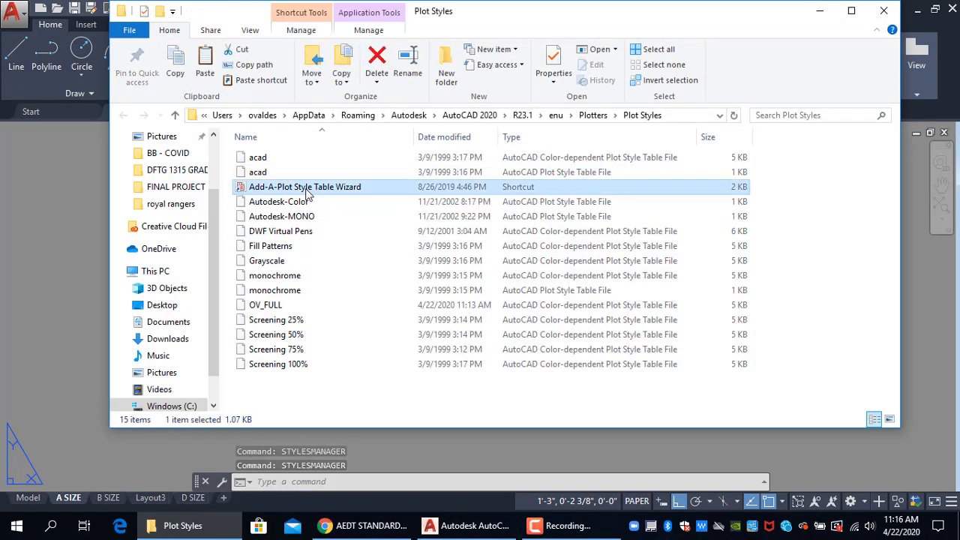
double_click(307, 193)
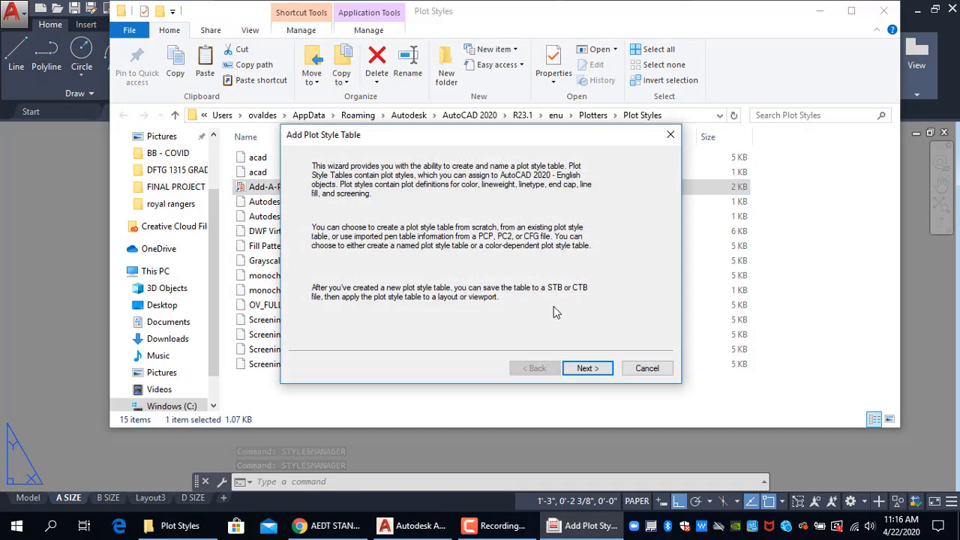
Base the new plot style table on an existing one, using OV_FULL.ctb as the source.
left_click(587, 369)
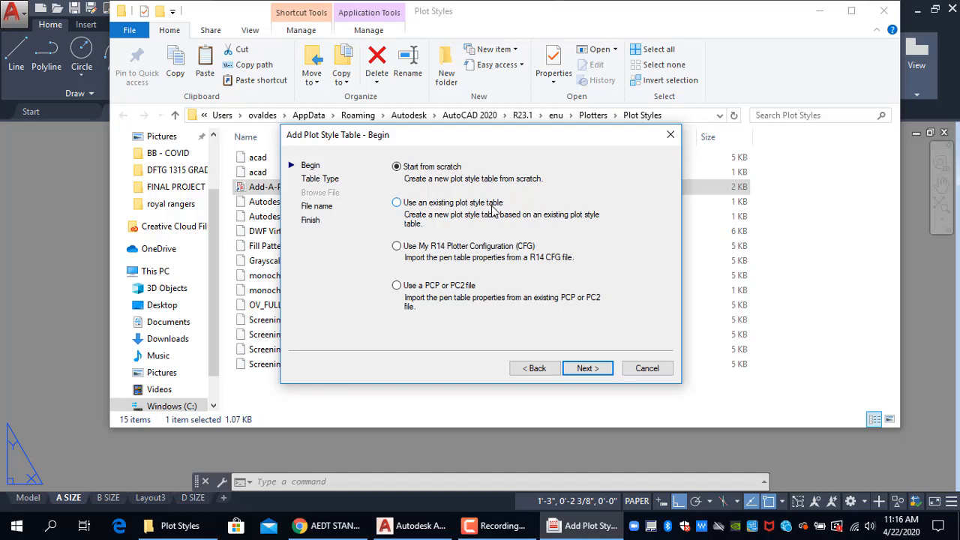
left_click(398, 203)
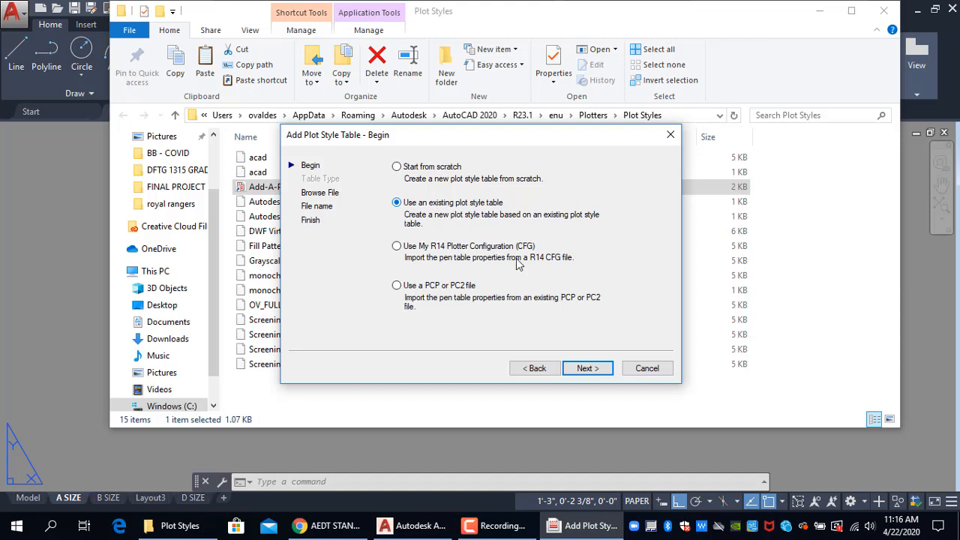
left_click(588, 368)
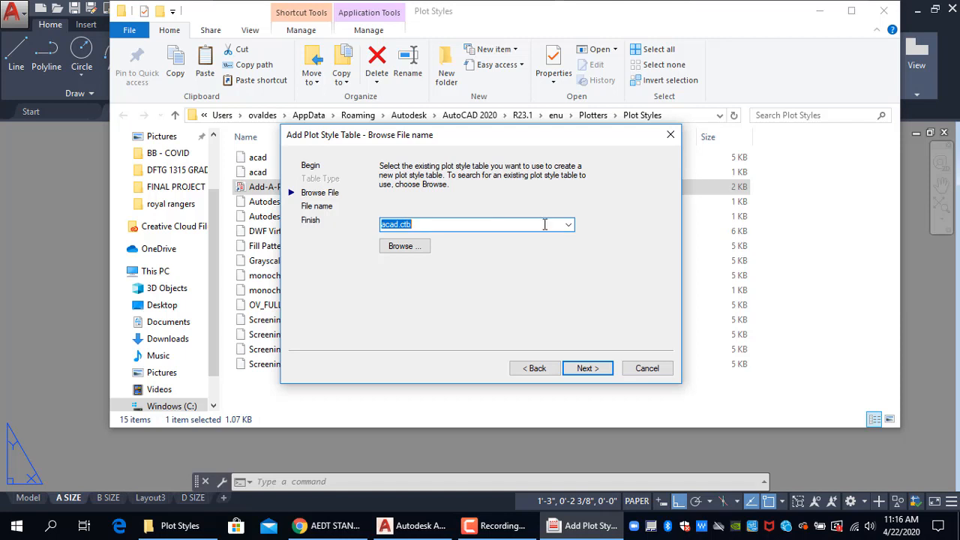
left_click(568, 224)
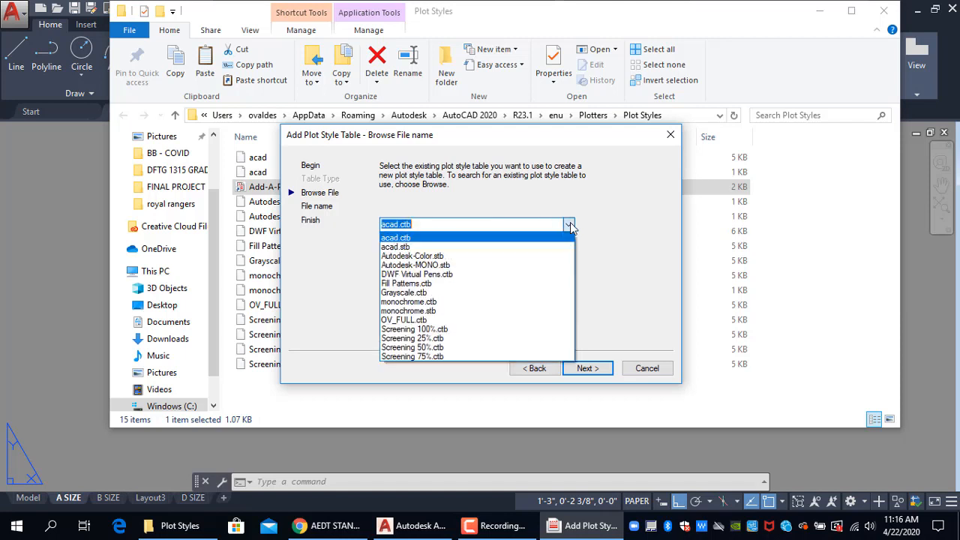
left_click(405, 320)
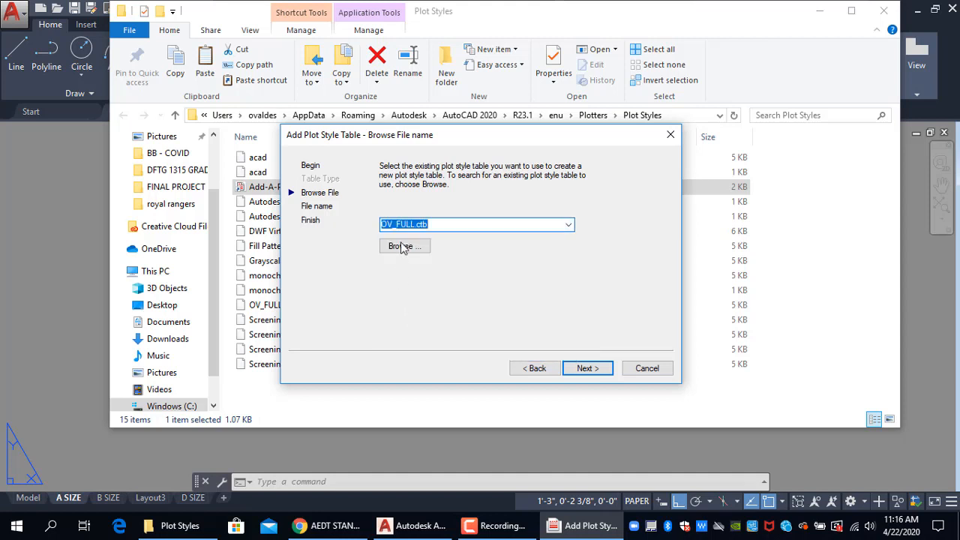
left_click(589, 370)
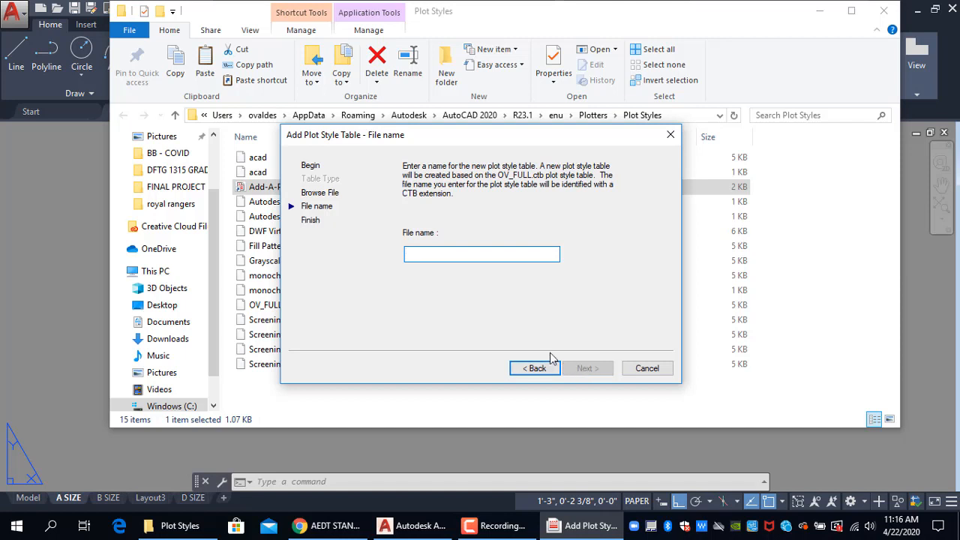
Name the new plot style table OV_HALF and open it in the Plot Style Table Editor.
type("OV_HALF")
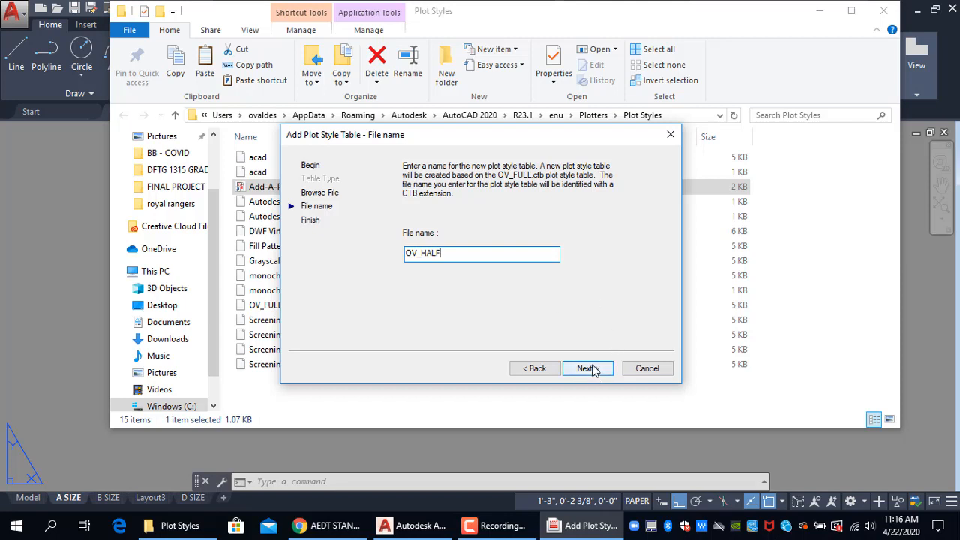
left_click(590, 368)
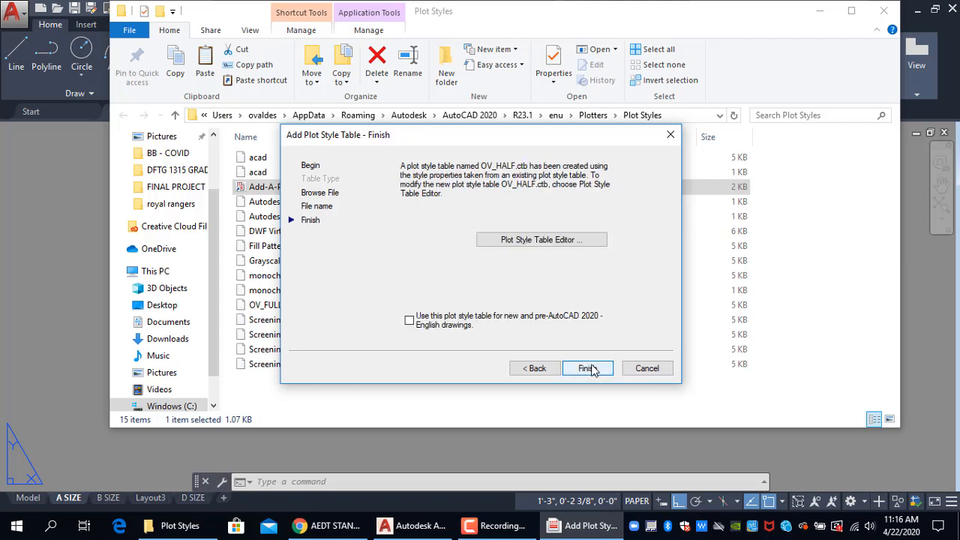
left_click(546, 247)
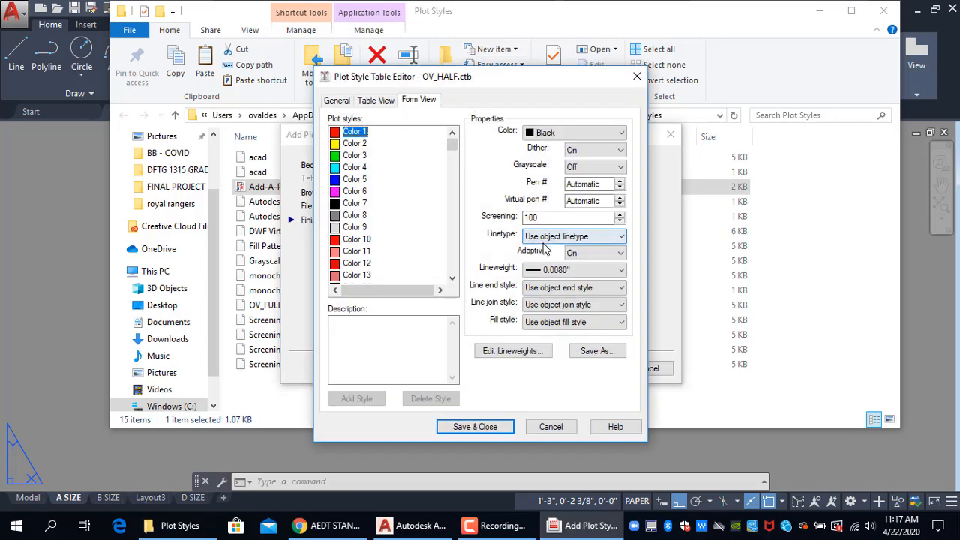
Check the color and lineweight properties that the OV_HALF plot styles inherited from OV_FULL, comparing Colors 1 to 3.
left_click_drag(354, 158, 360, 239)
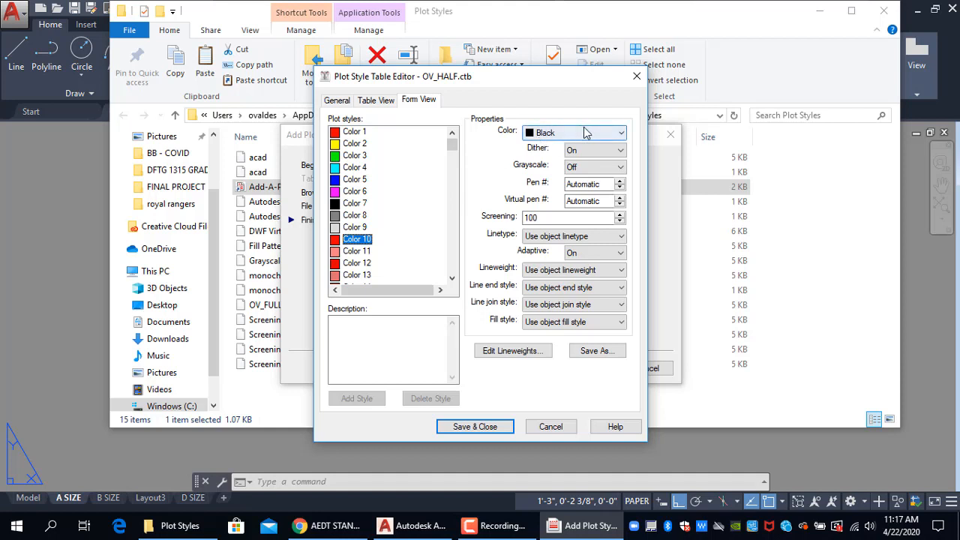
left_click(362, 131)
left_click(357, 146)
left_click(357, 156)
left_click(354, 132)
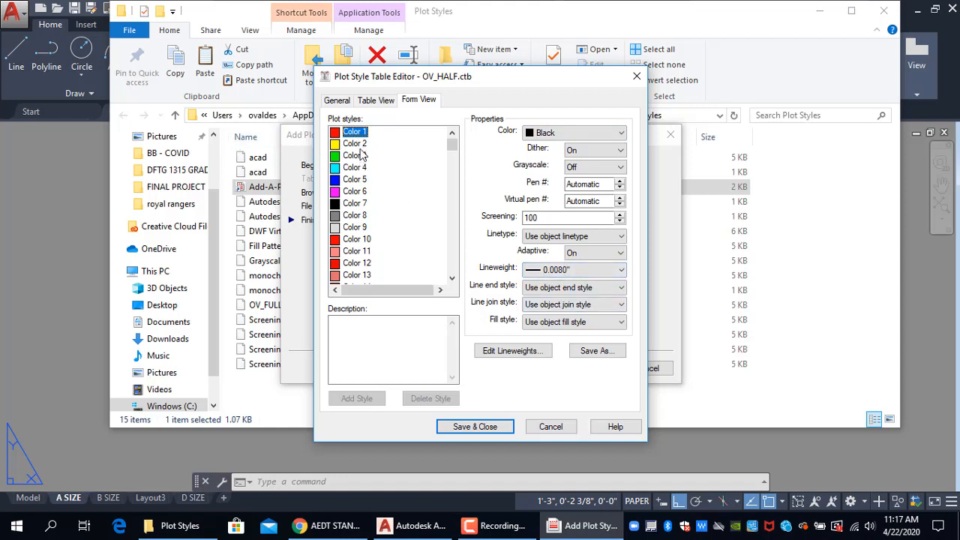
left_click(360, 146)
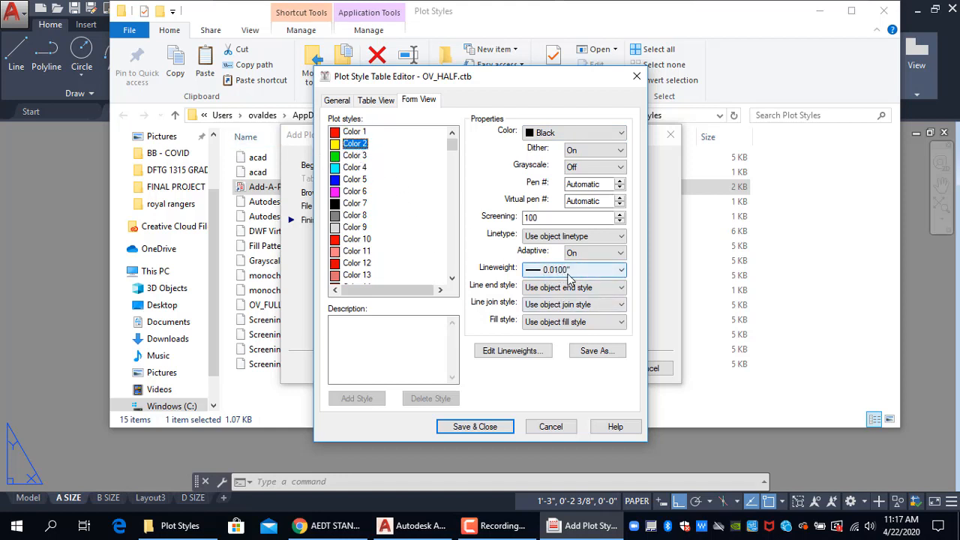
Open the lineweight list from OV_HALF's Color 1 style and change the 0.0080 inch entry to 0.0040.
left_click(354, 133)
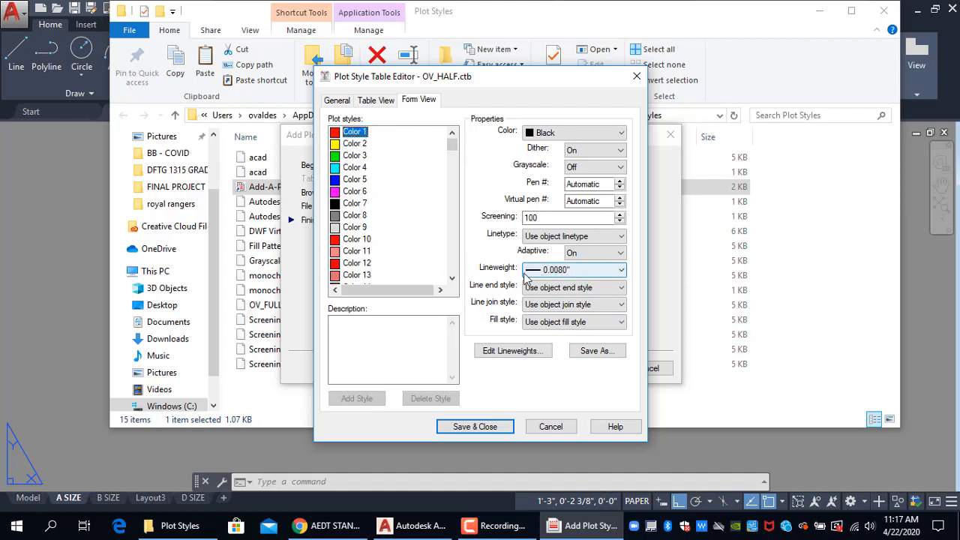
left_click(525, 362)
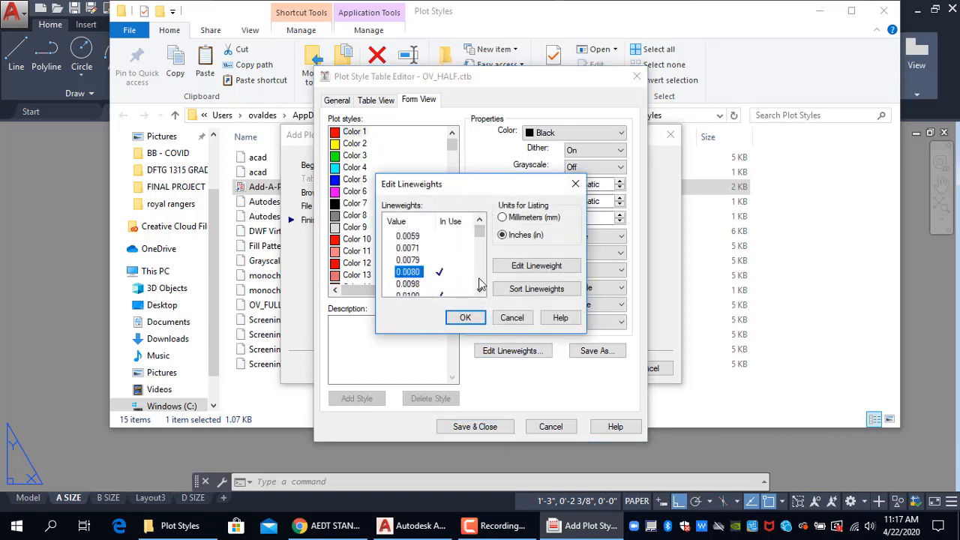
left_click(525, 268)
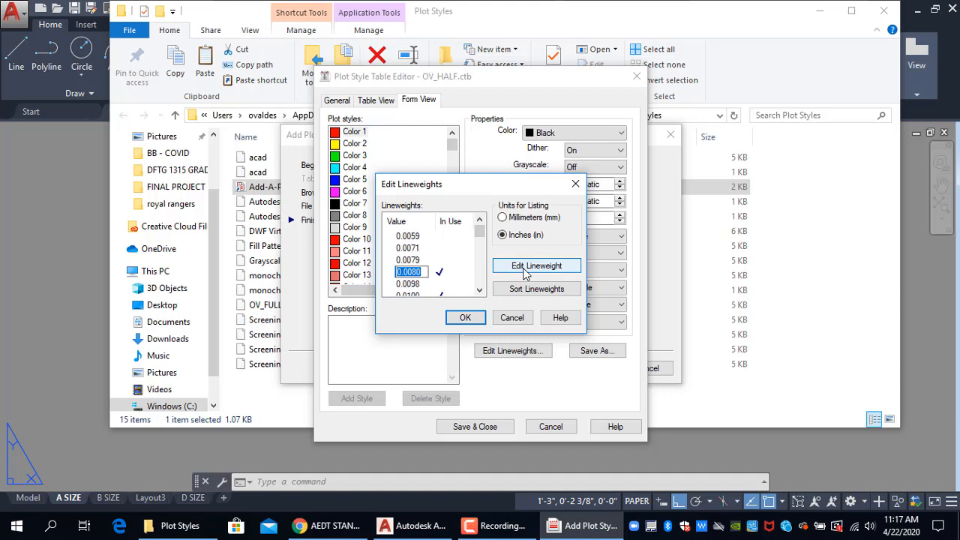
left_click(418, 272)
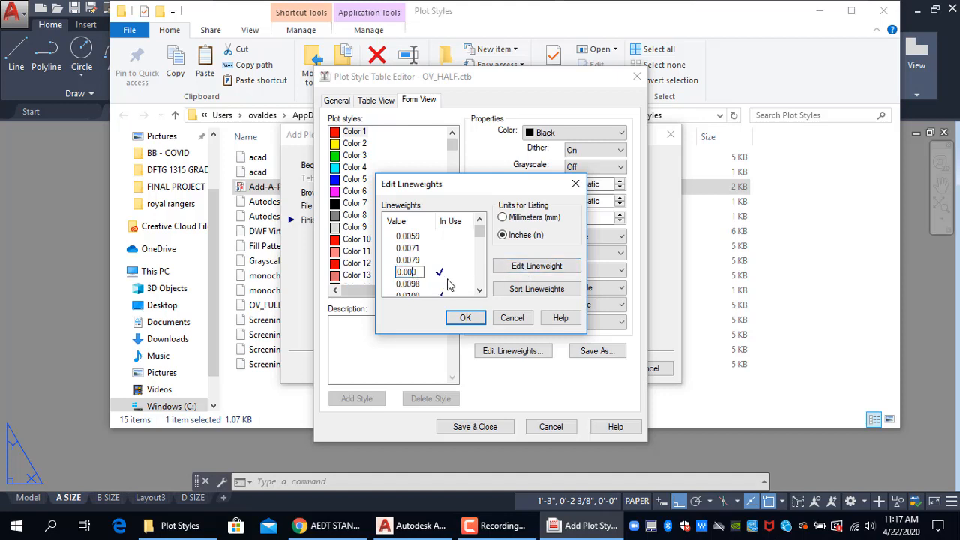
left_click(454, 271)
Halve the 0.0100 and 0.0120 inch entries in the lineweight list to 0.0050 and 0.0060.
scroll(455, 271, "down", 1)
left_click(412, 262)
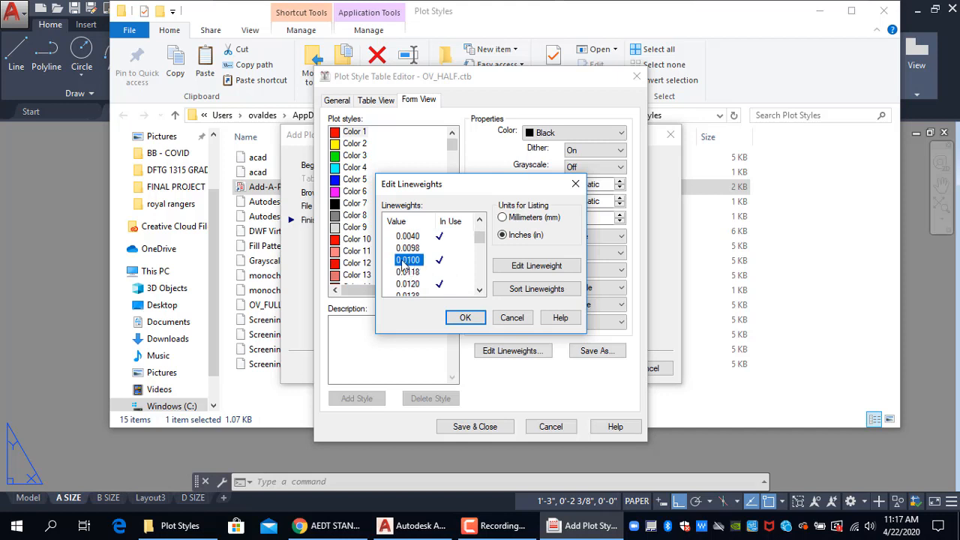
left_click(537, 267)
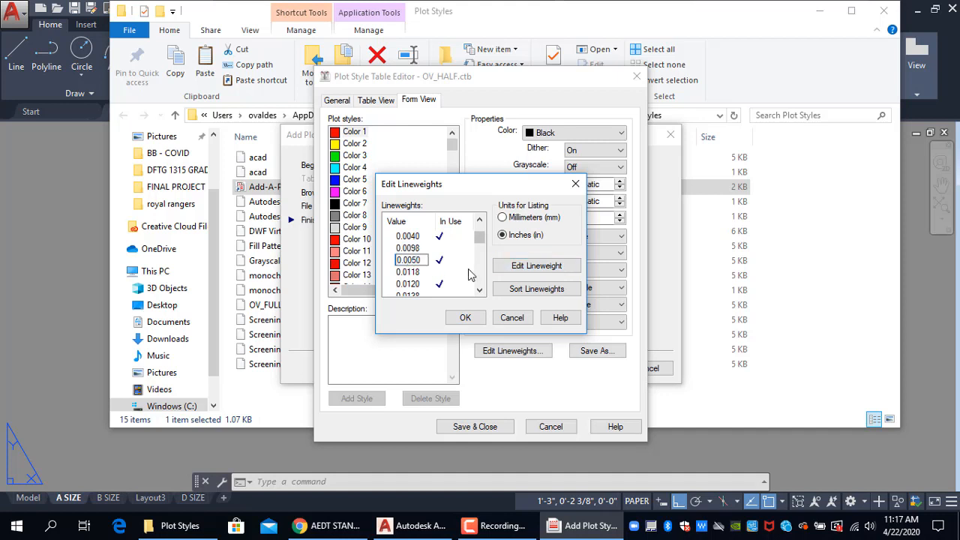
key("Return")
left_click(417, 288)
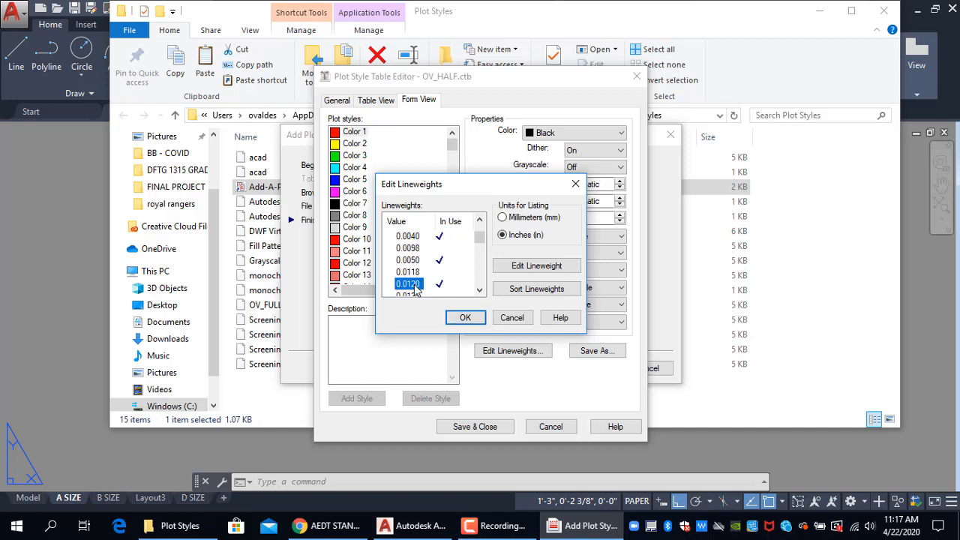
left_click(537, 266)
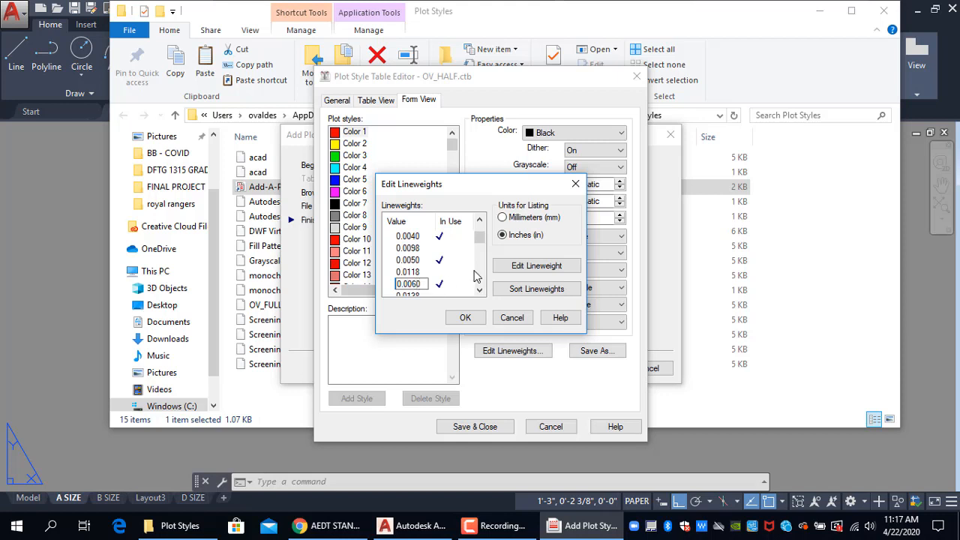
Change the 0.0140 inch lineweight entry to 0.0070 and accept the edited lineweight list.
left_click_drag(481, 240, 481, 250)
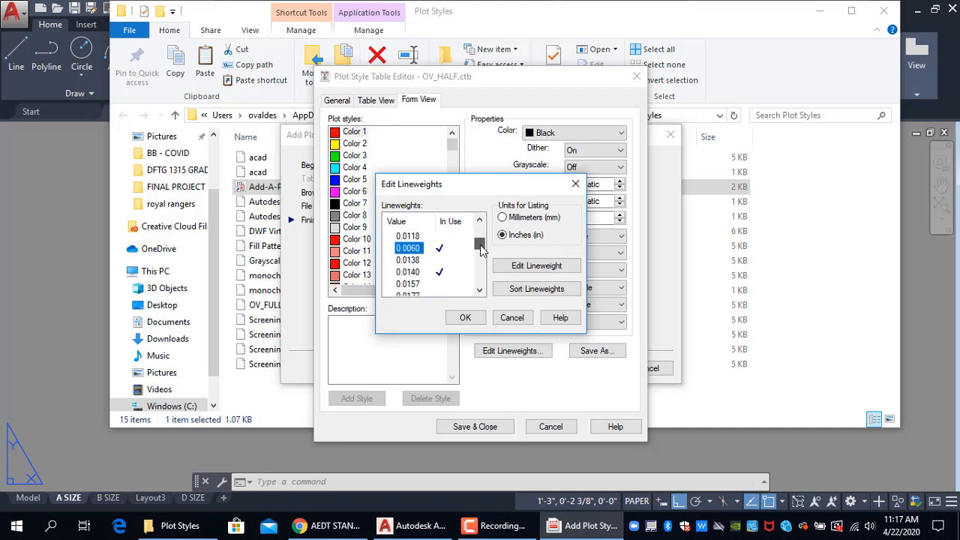
left_click(409, 272)
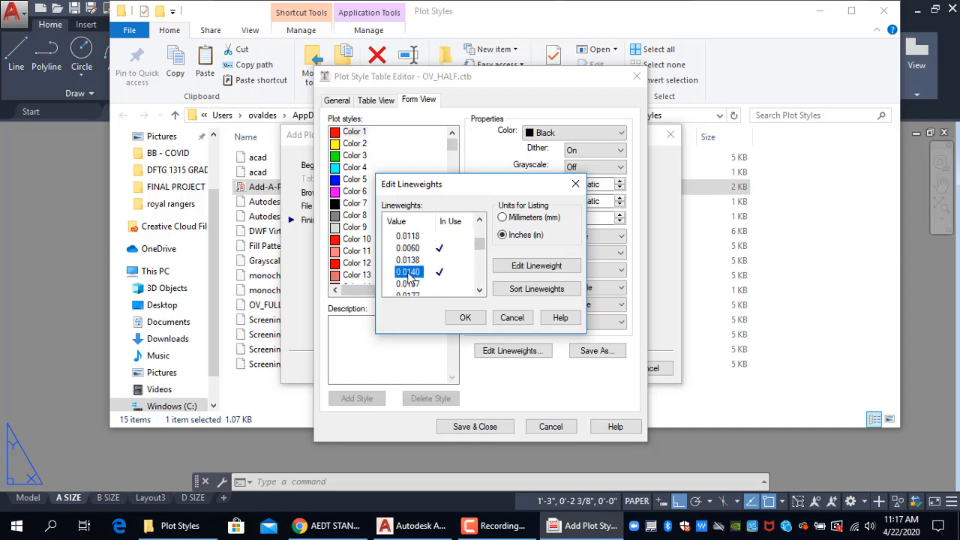
right_click(418, 278)
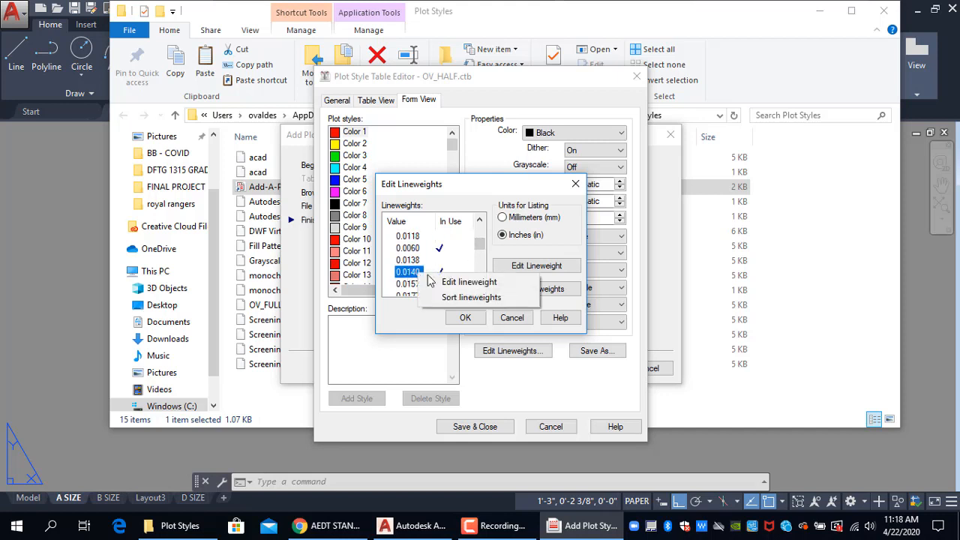
left_click(547, 266)
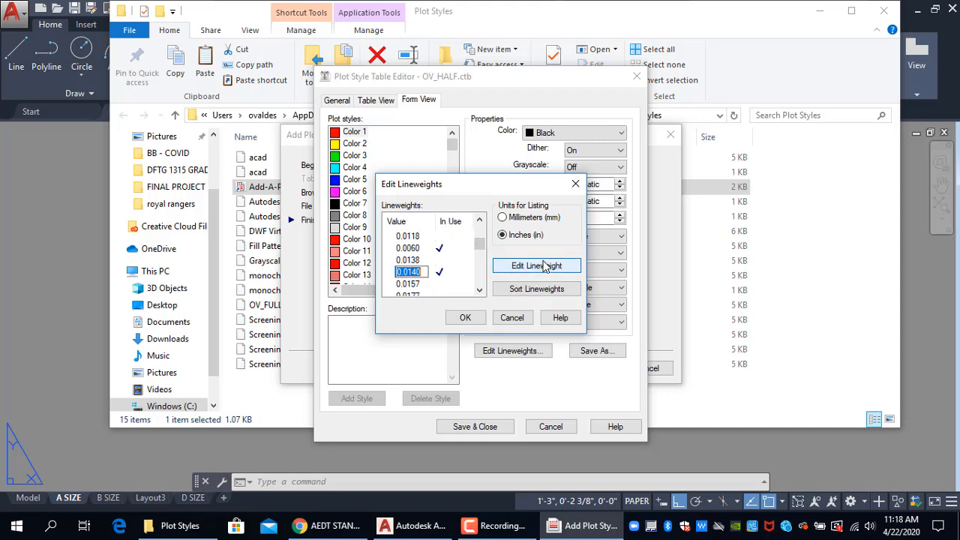
left_click(416, 273)
key("BackSpace")
key("BackSpace")
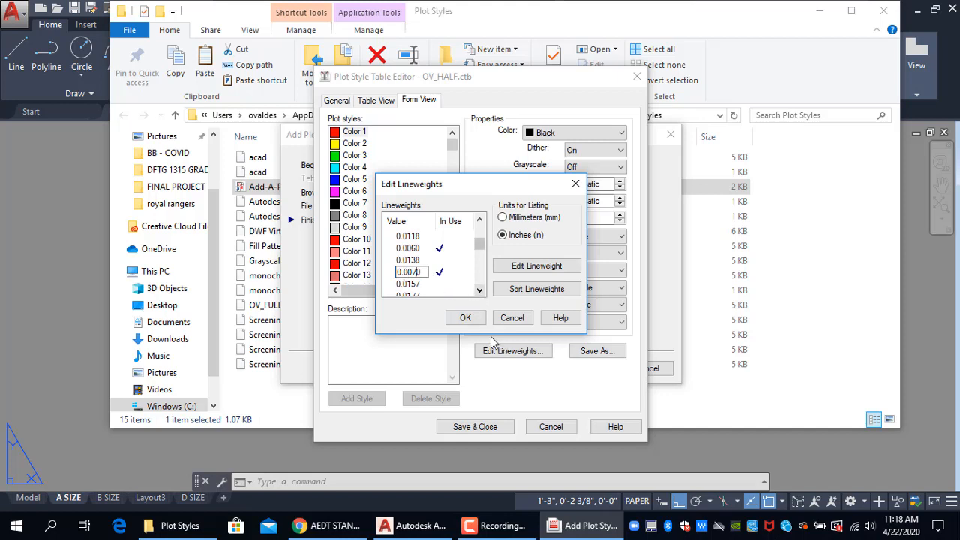
left_click(465, 318)
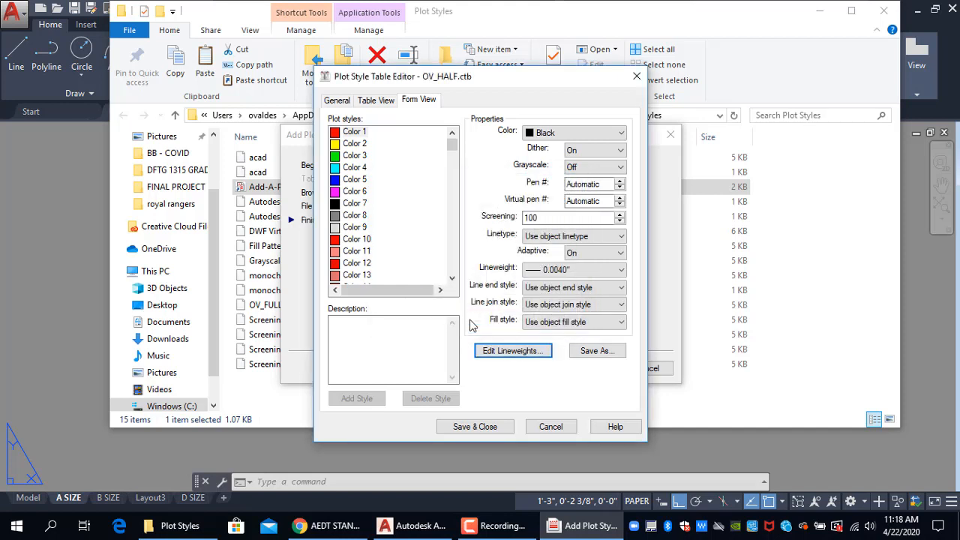
Check the lineweights of Colors 1 to 3 in OV_HALF against the Architectural Pen Settings in the AEDT standards manual.
left_click(347, 135)
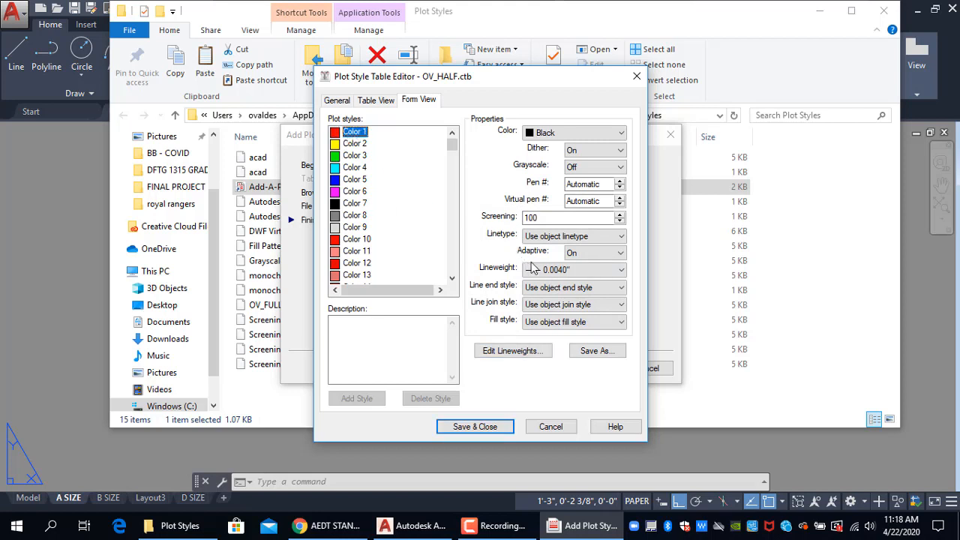
left_click(356, 144)
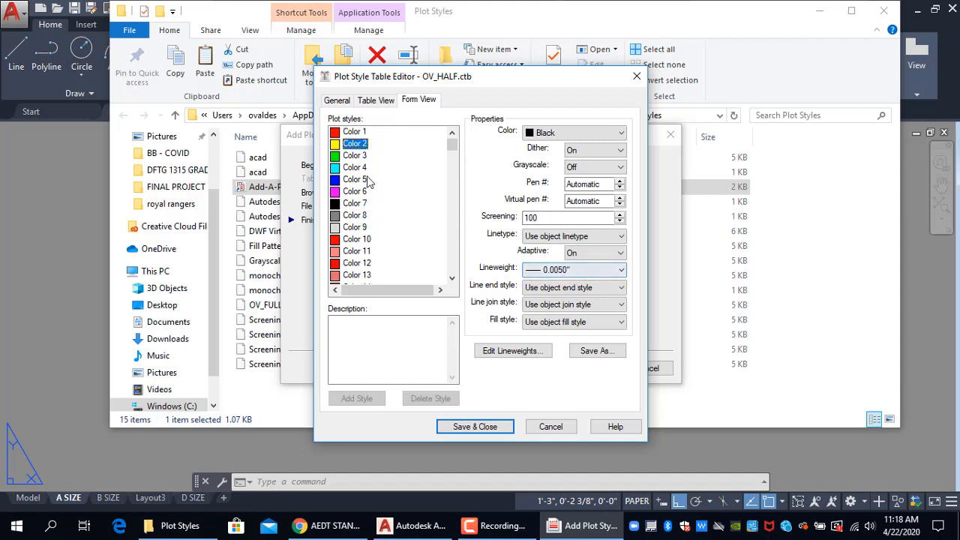
left_click(351, 157)
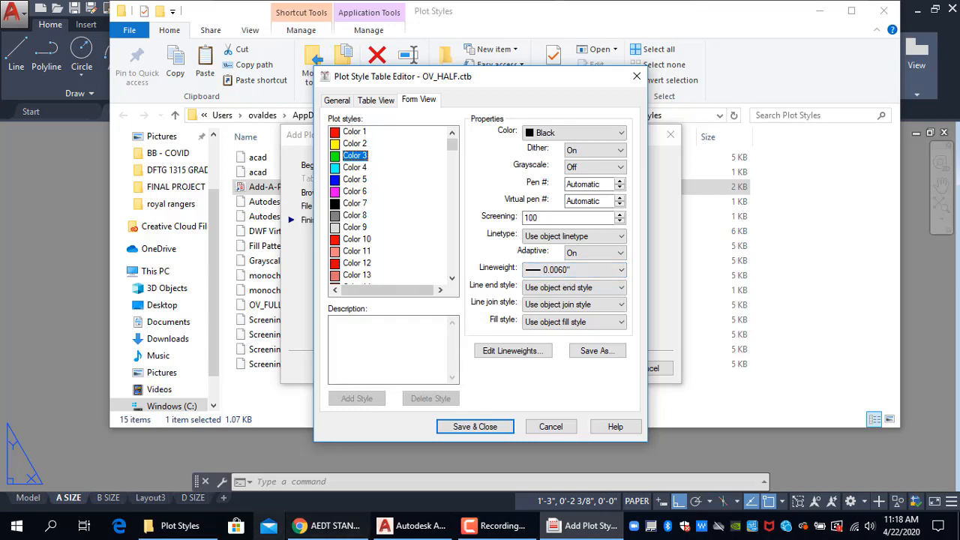
left_click(336, 529)
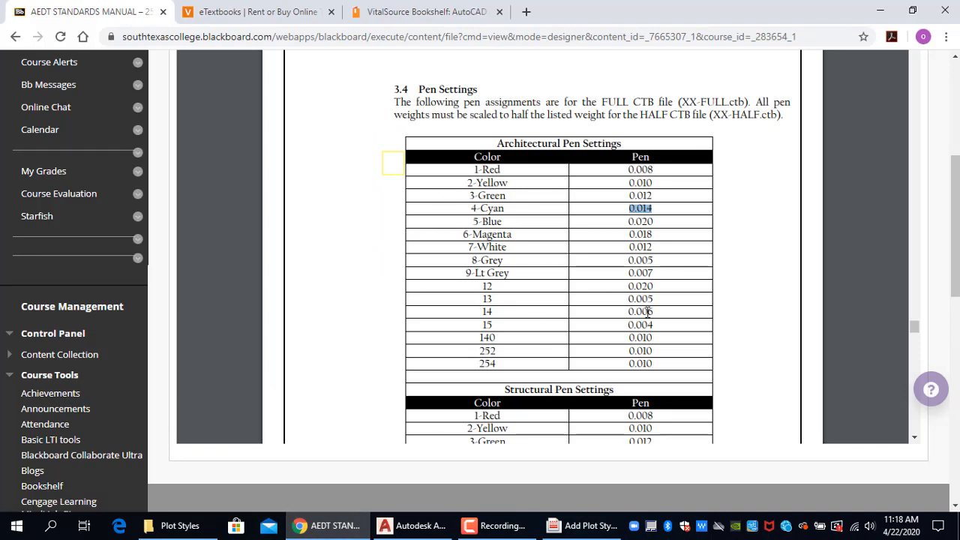
left_click(584, 526)
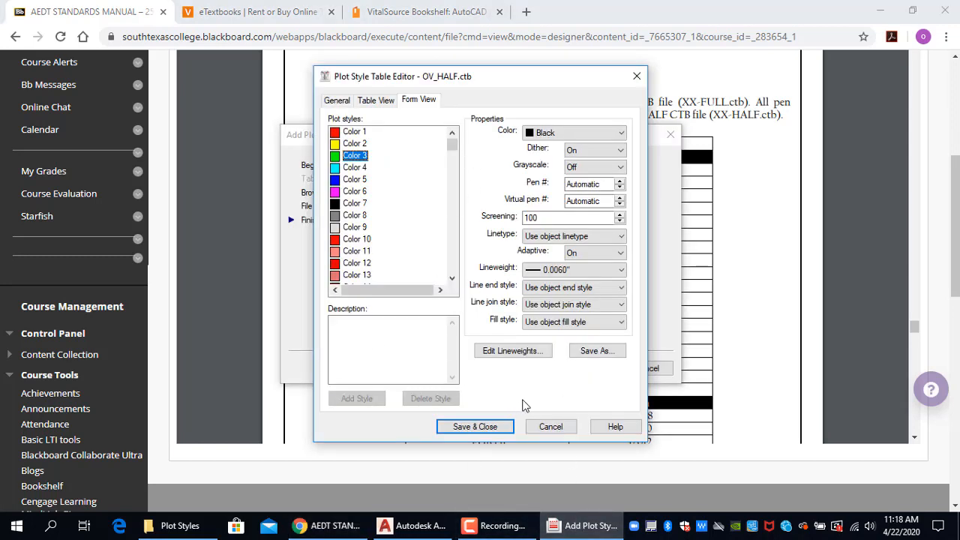
Save the OV_HALF plot style table to complete the wizard, and return to AutoCAD.
left_click(475, 428)
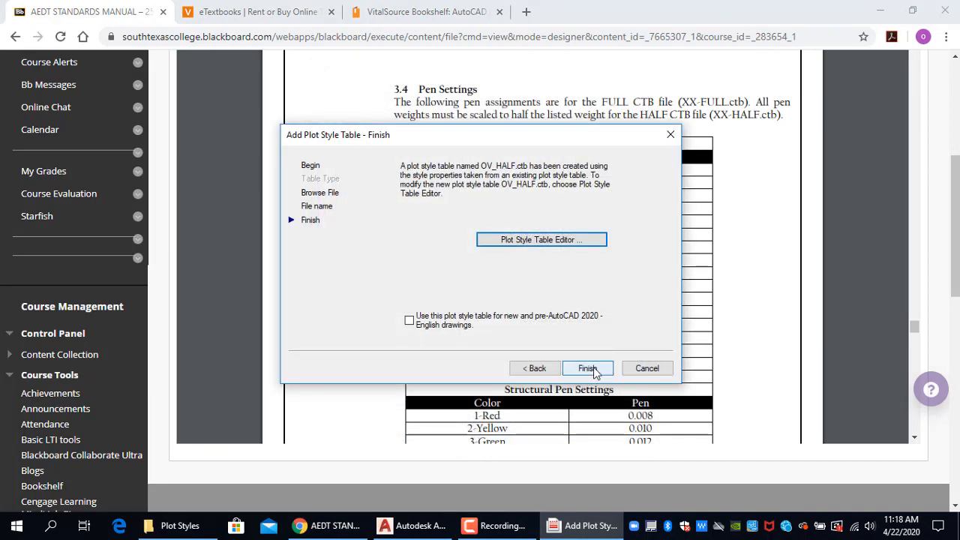
left_click(589, 368)
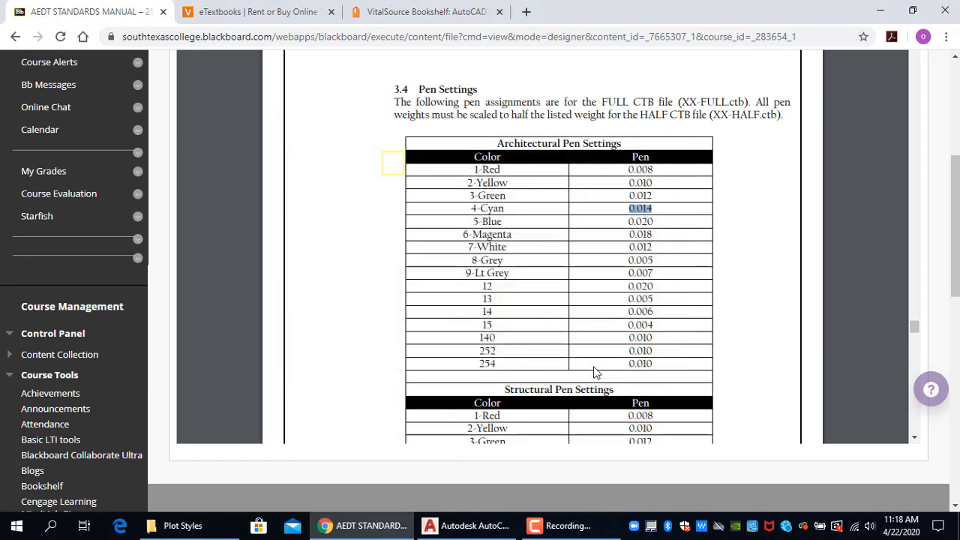
left_click(467, 525)
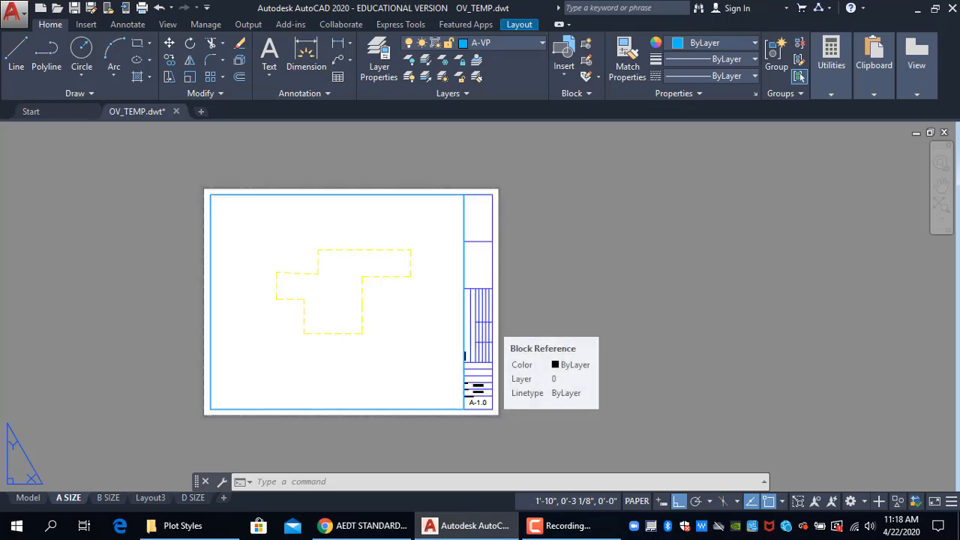
Check the plot style tables available for plotting the A SIZE layout, without plotting.
key("ctrl+p")
left_click(624, 115)
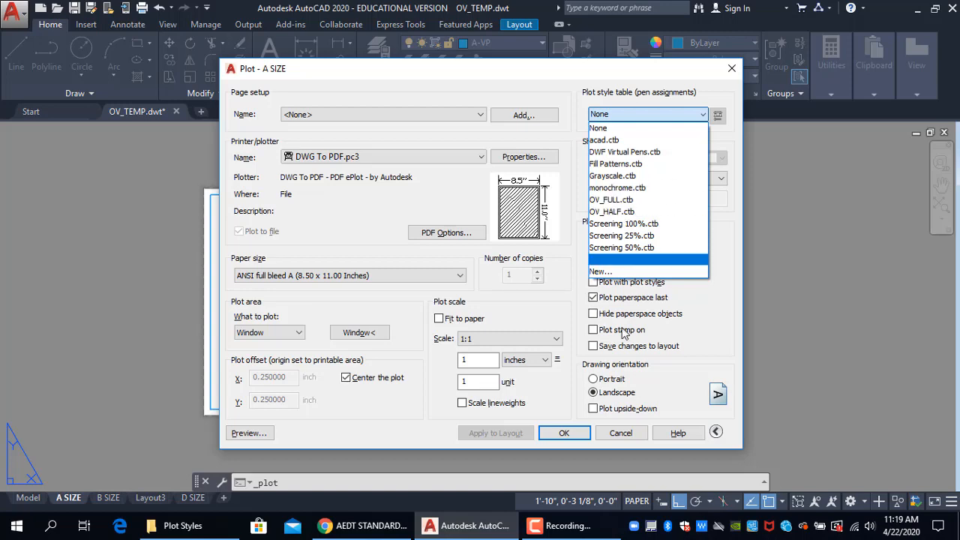
left_click(635, 434)
left_click(631, 434)
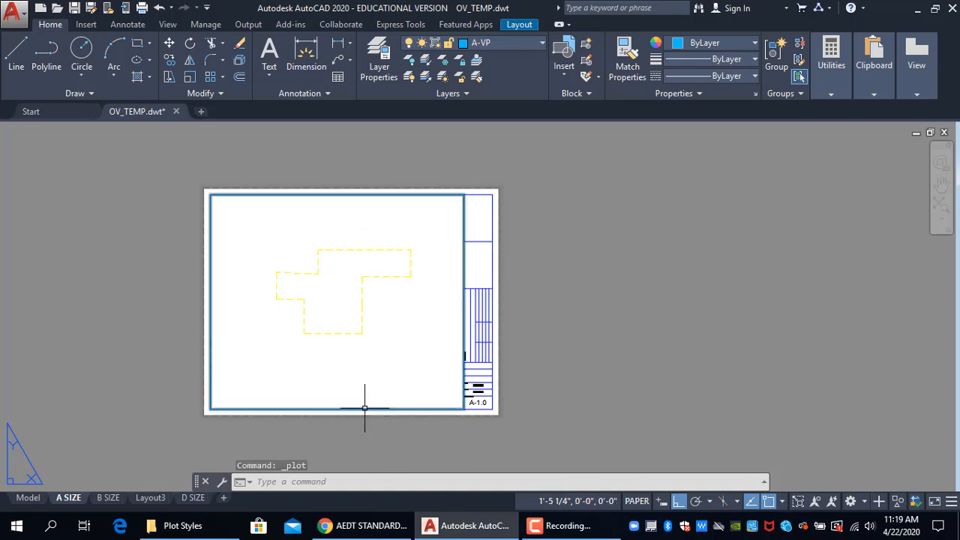
Open the Plot Styles folder with the STYLESMANAGER command.
type("sy")
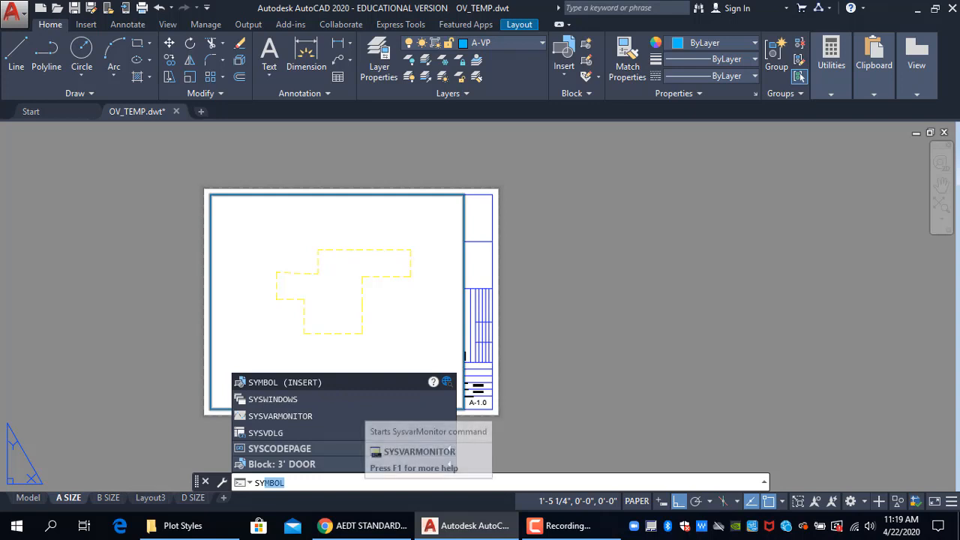
key("BackSpace")
key("ctrl+p")
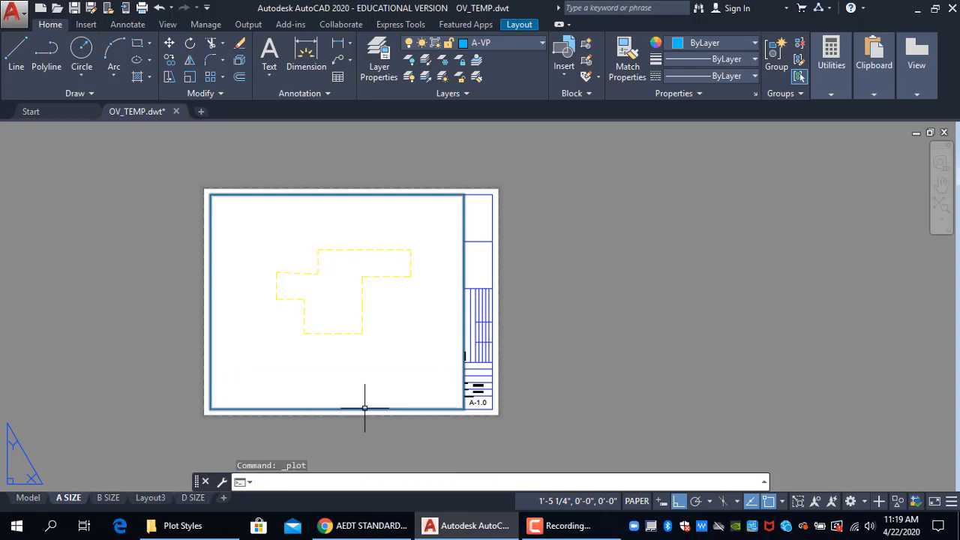
type("sty")
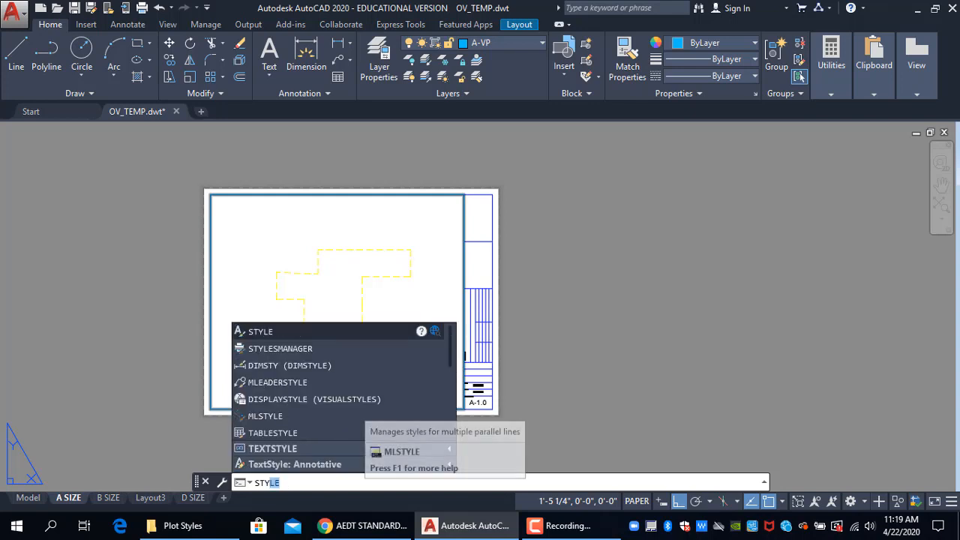
left_click(294, 346)
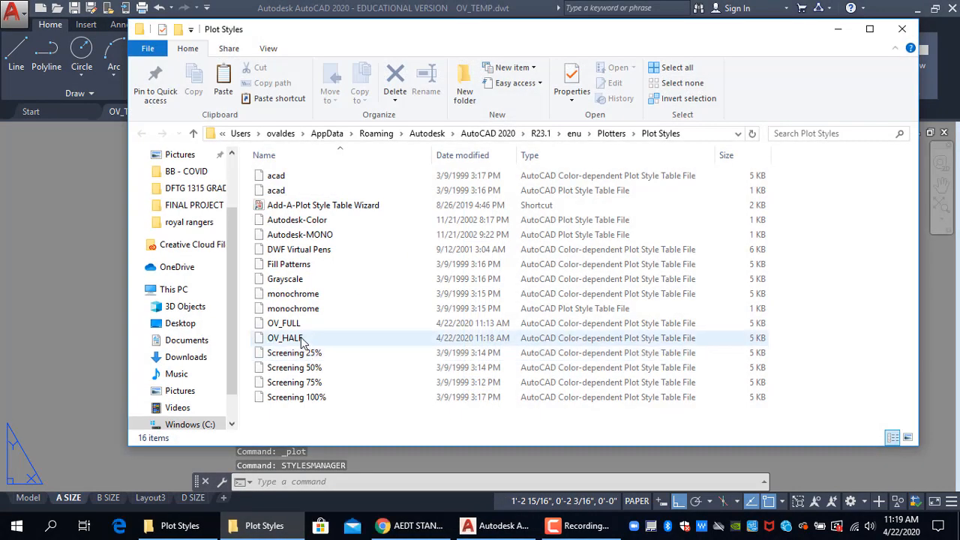
Copy the OV_FULL and OV_HALF plot style table files from the Plot Styles folder.
left_click(285, 326)
left_click(291, 338, "shift")
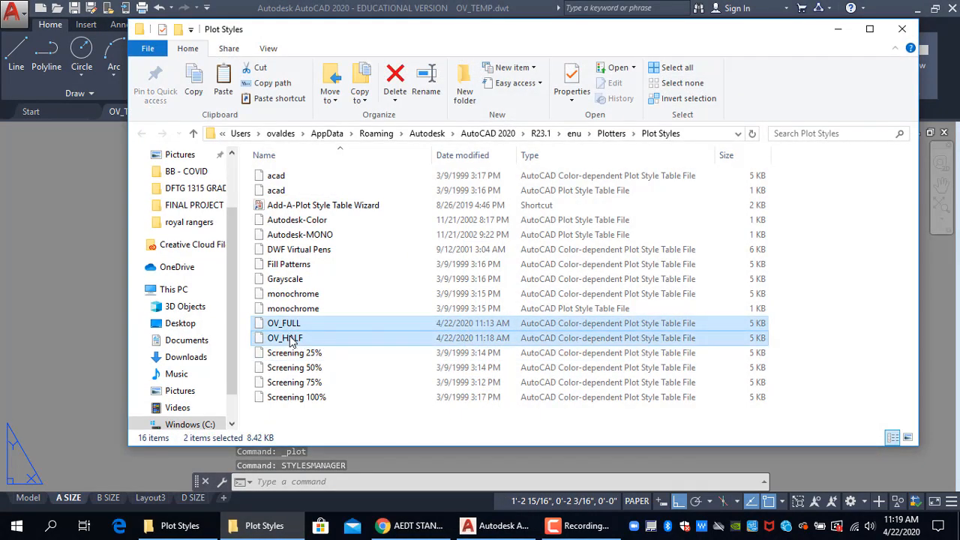
right_click(291, 339)
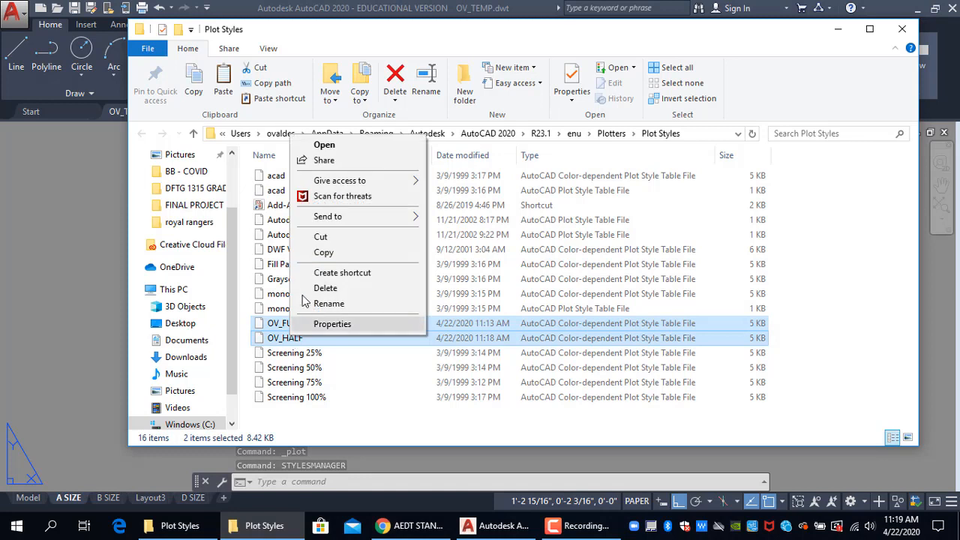
left_click(324, 253)
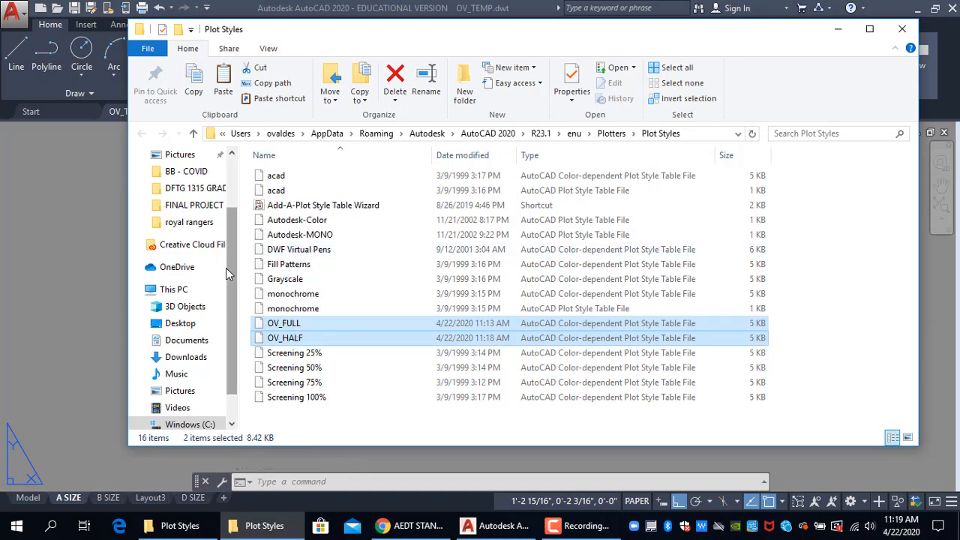
Paste the copied OV_HALF and OV_FULL plot style table files into the Desktop folder and close the folder window.
left_click_drag(229, 275, 229, 215)
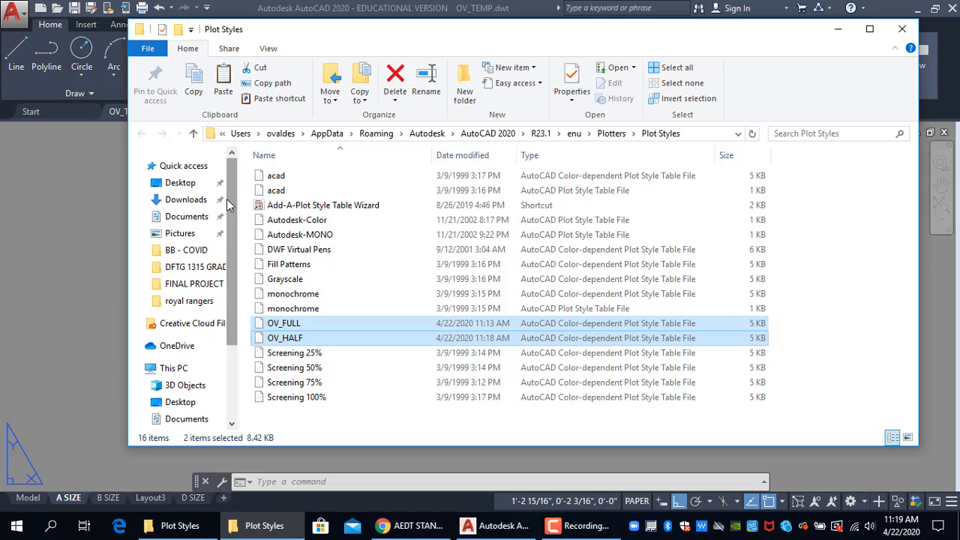
left_click(180, 182)
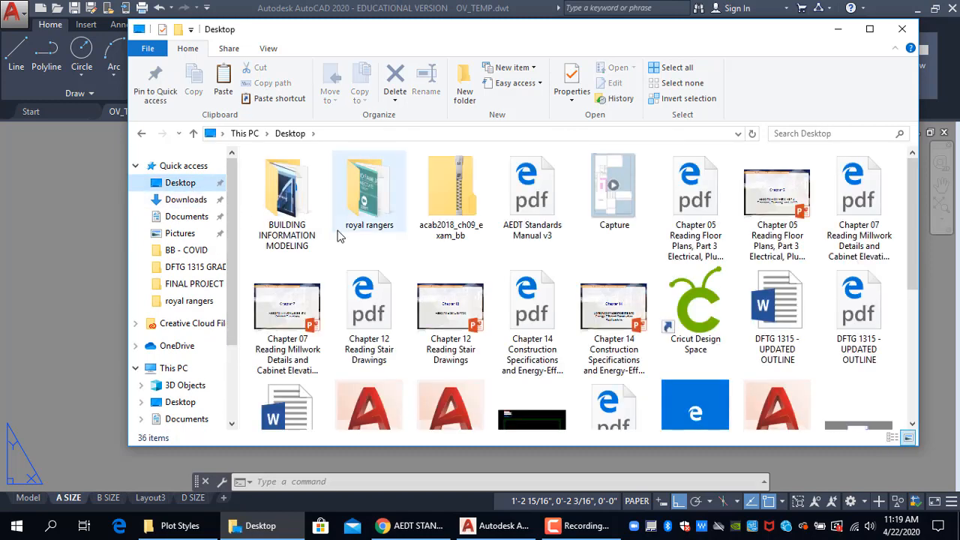
scroll(346, 242, "down", 5)
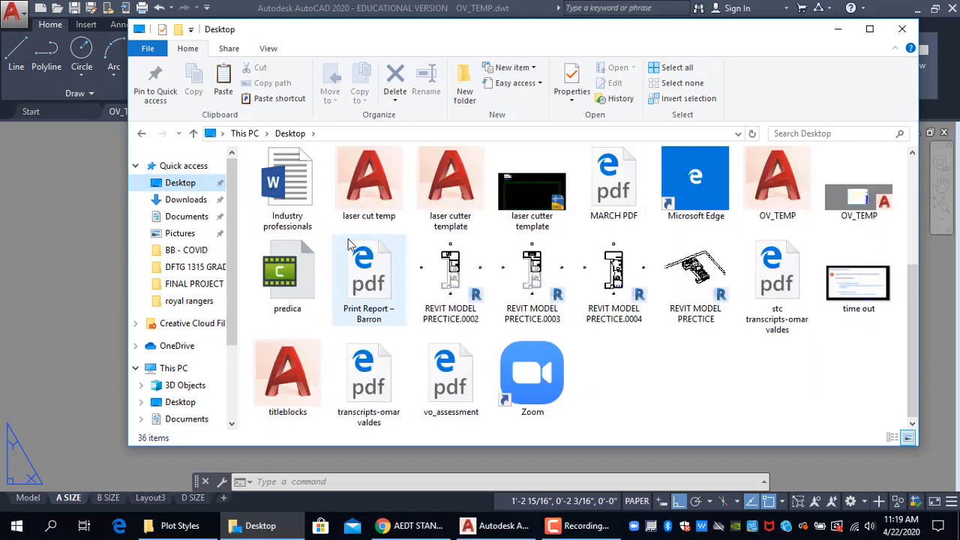
right_click(631, 375)
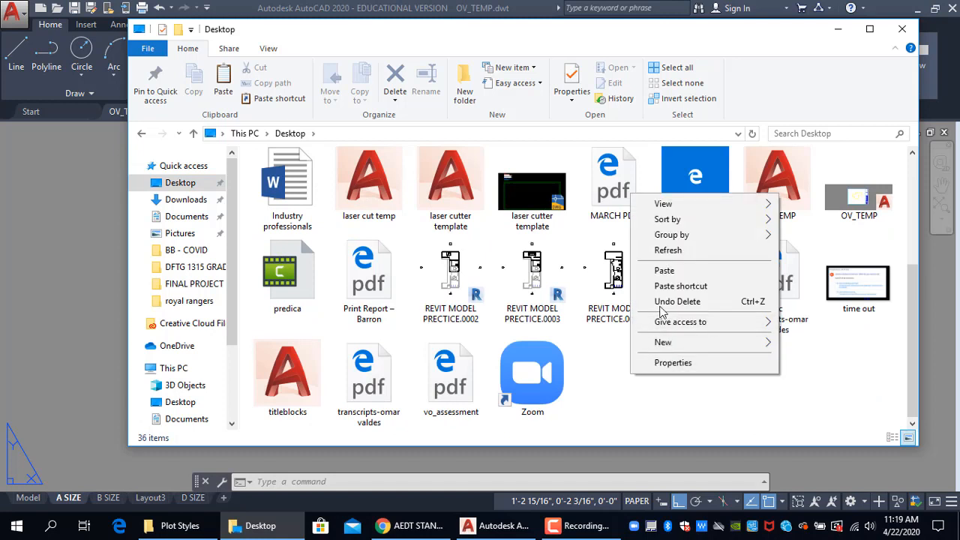
left_click(666, 273)
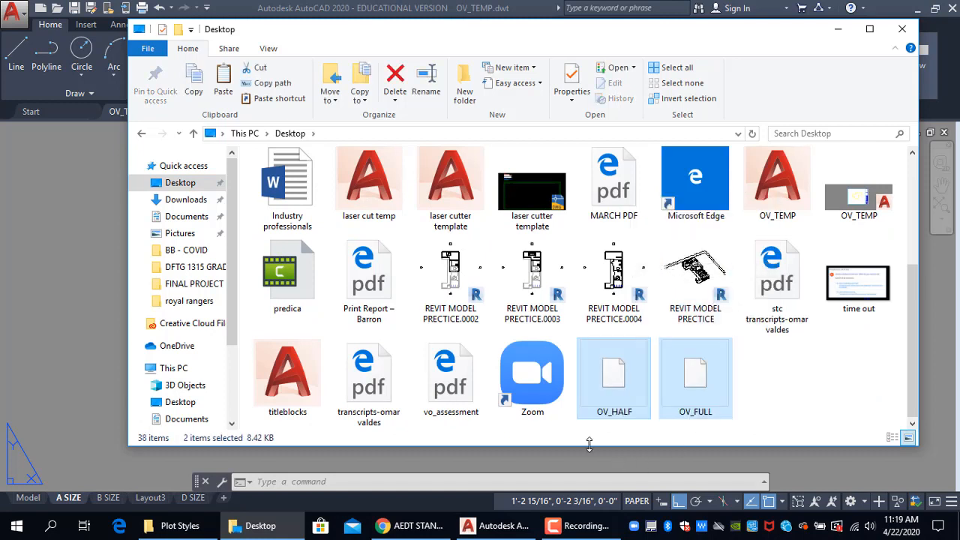
left_click(779, 384)
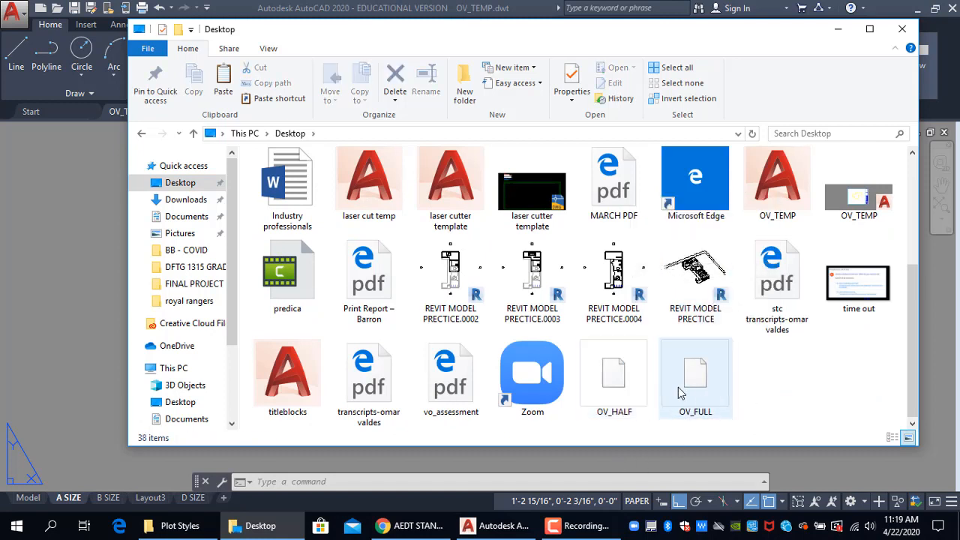
left_click(902, 31)
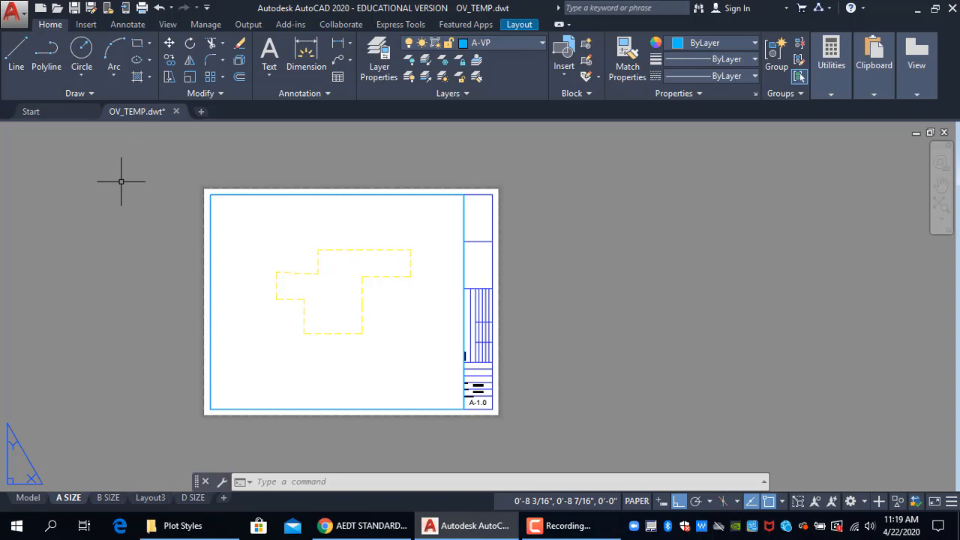
Reveal the Windows desktop and move the OV_HALF and OV_FULL files together into an empty area away from the other icons.
left_click(916, 11)
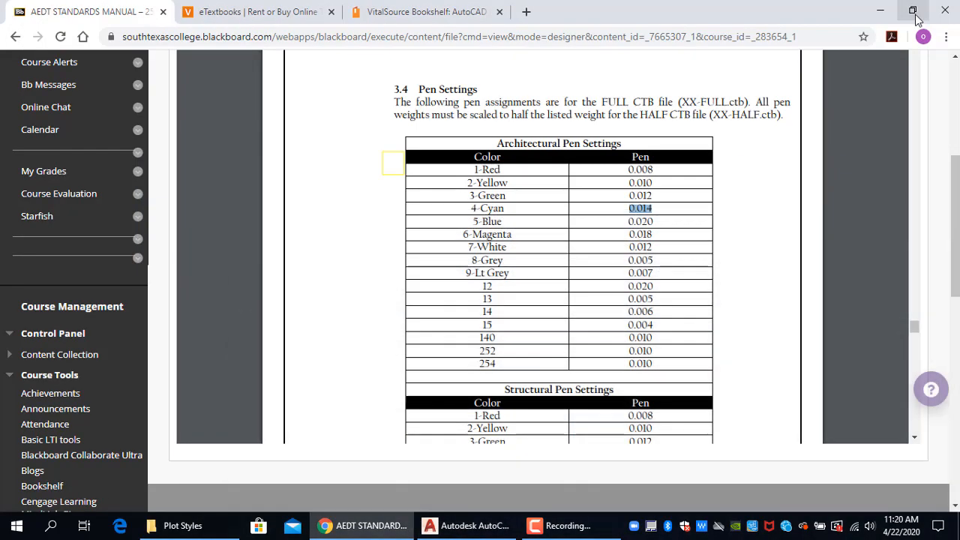
left_click(913, 11)
left_click(893, 15)
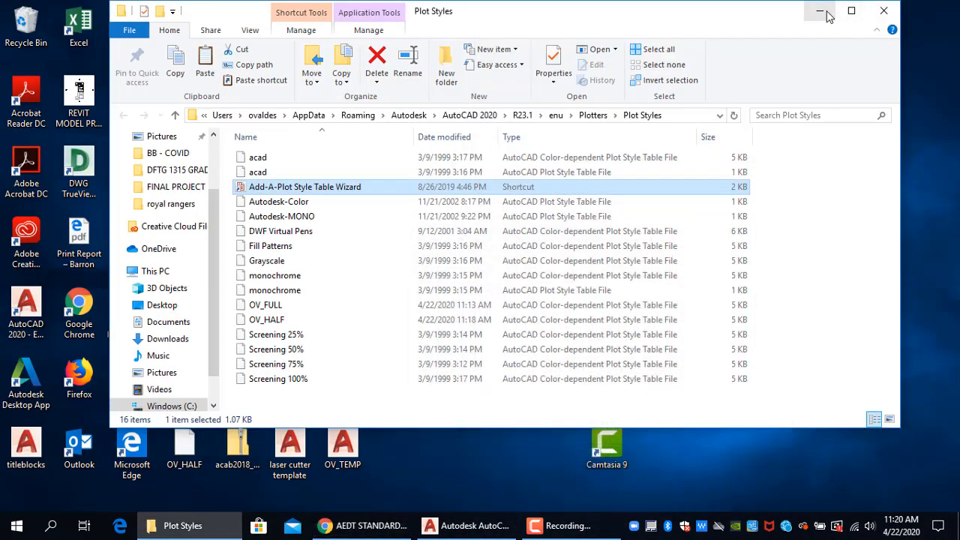
left_click(823, 11)
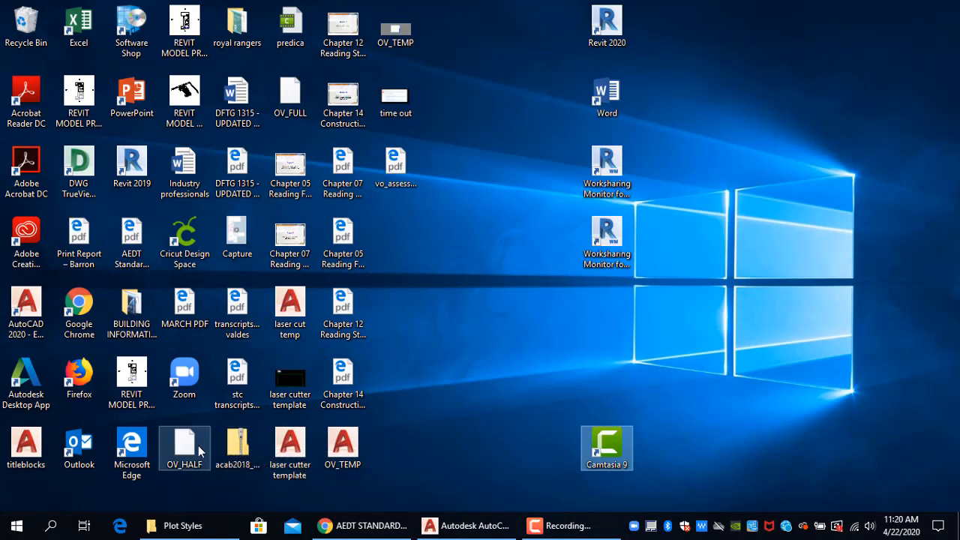
left_click_drag(186, 450, 797, 291)
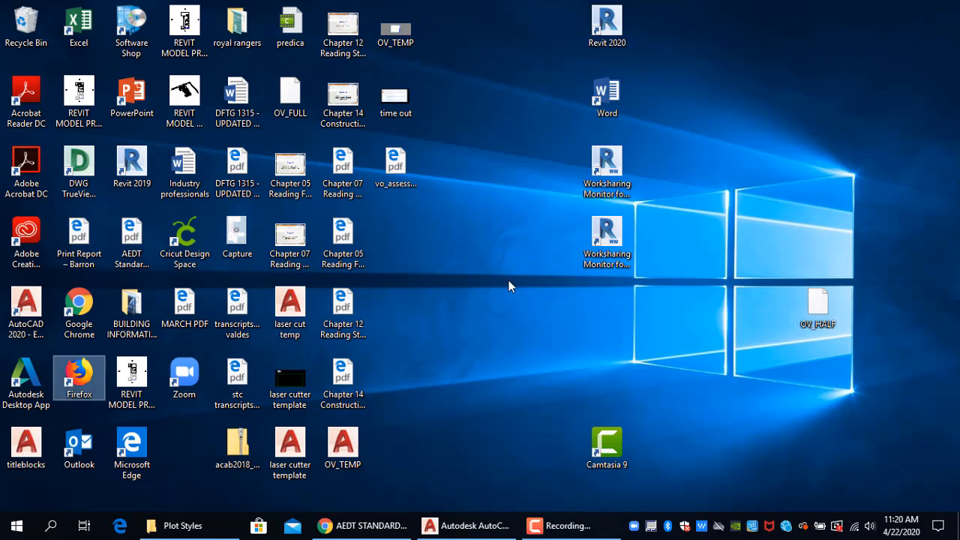
key("o")
key("o")
key("o")
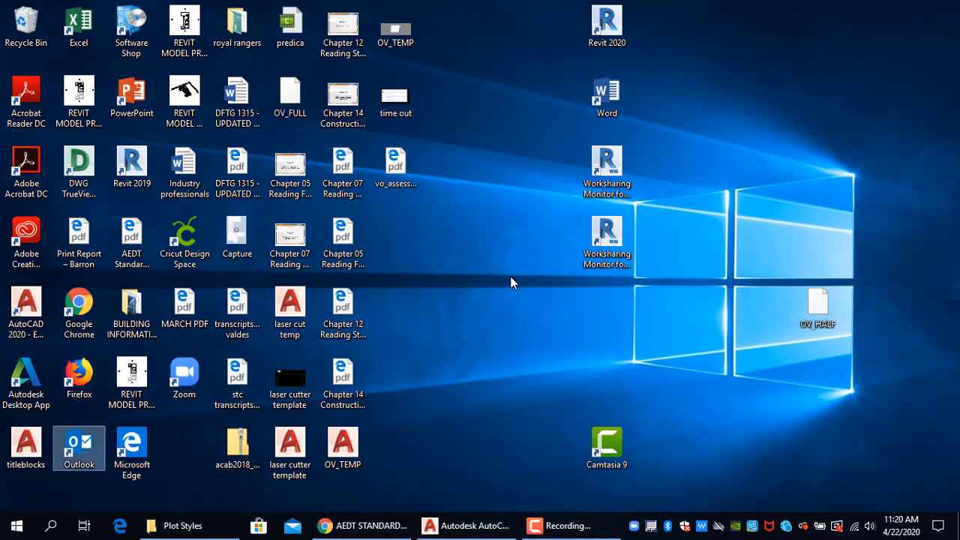
key("o")
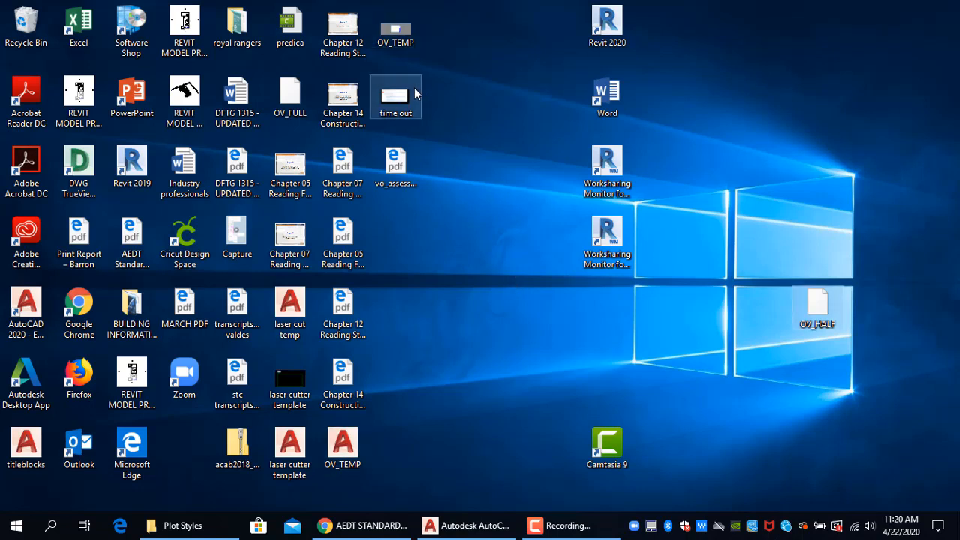
key("o")
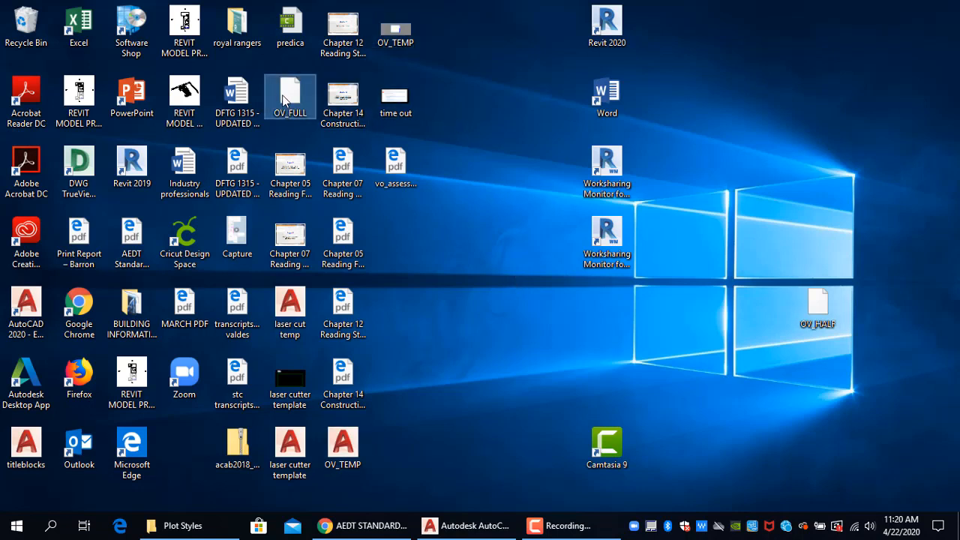
left_click_drag(290, 97, 829, 369)
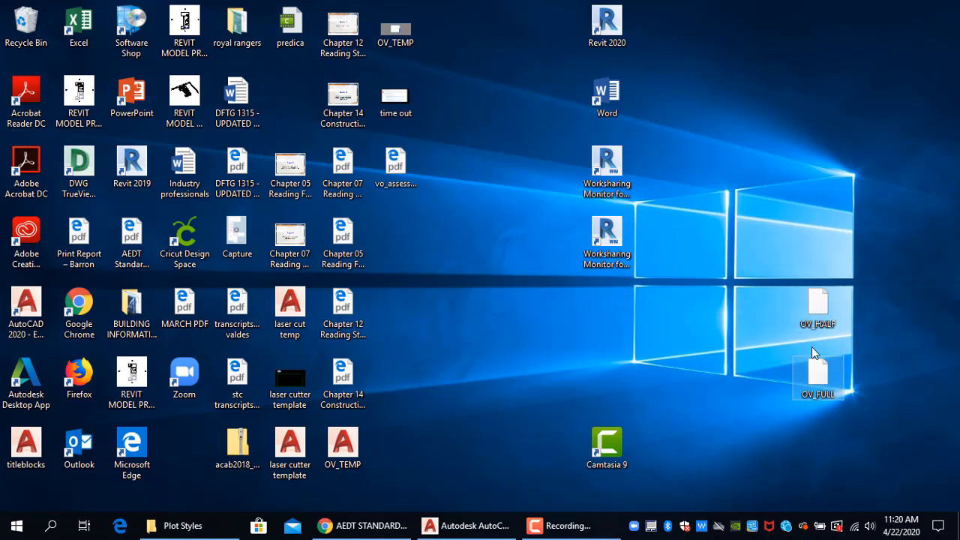
left_click(738, 375)
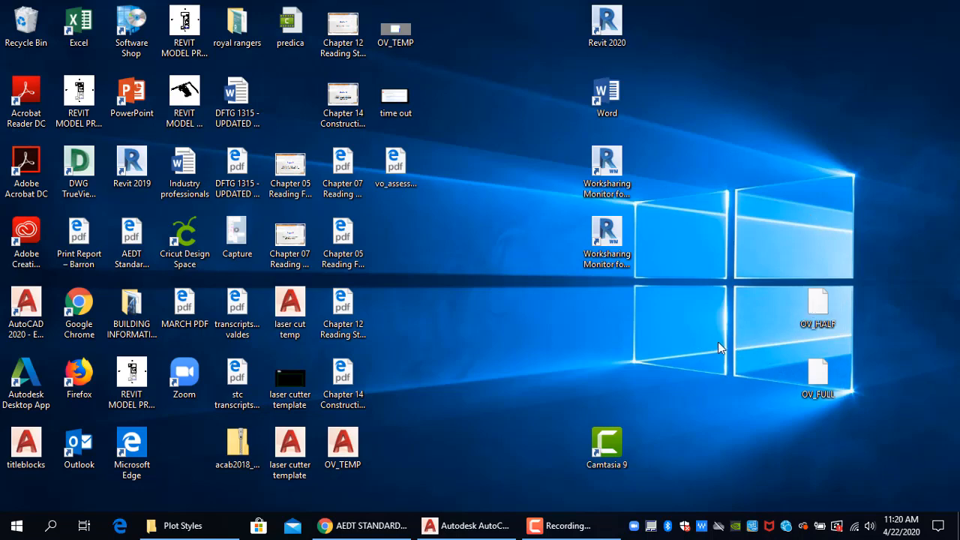
Return to AutoCAD, view the Plot Styles folder with the STYLESMANAGER command, and minimize the folder window.
left_click(473, 527)
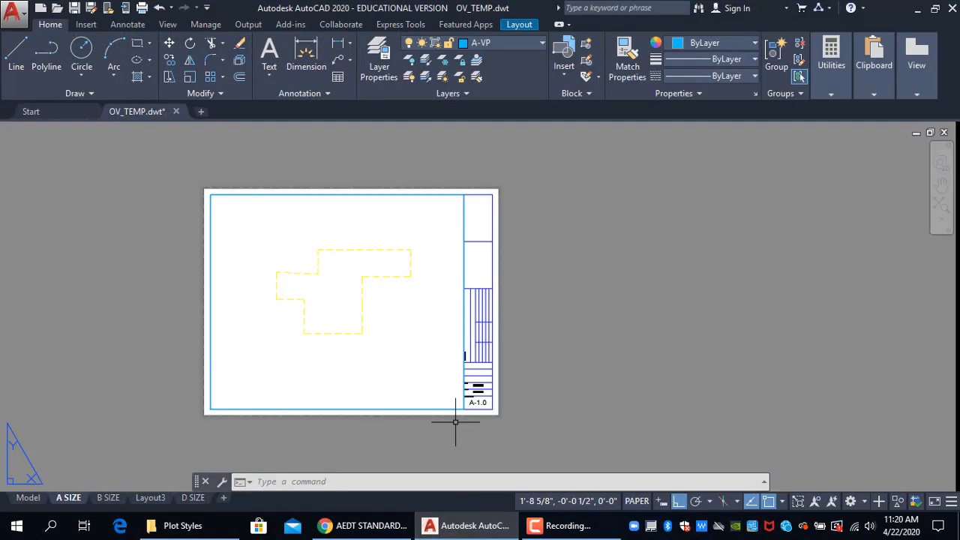
type("STYLEMA")
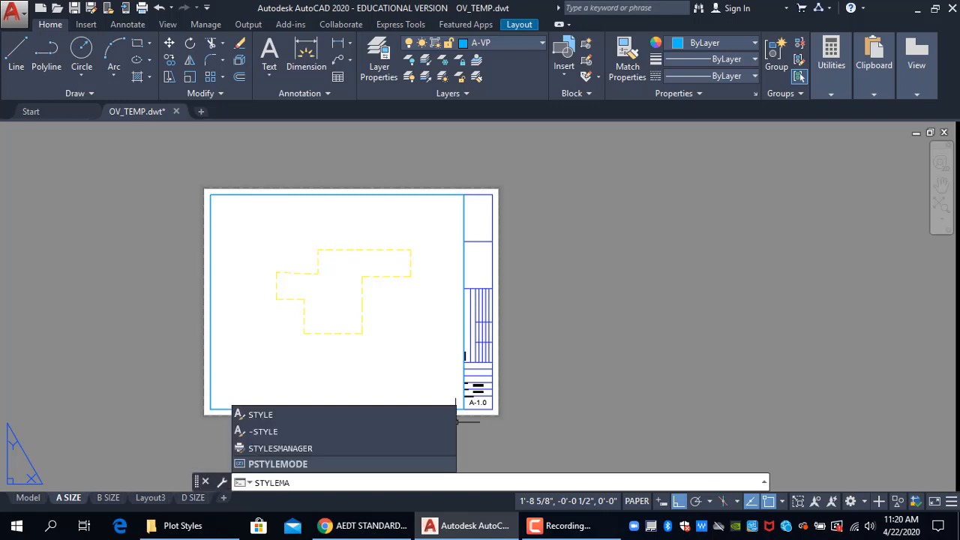
key("Return")
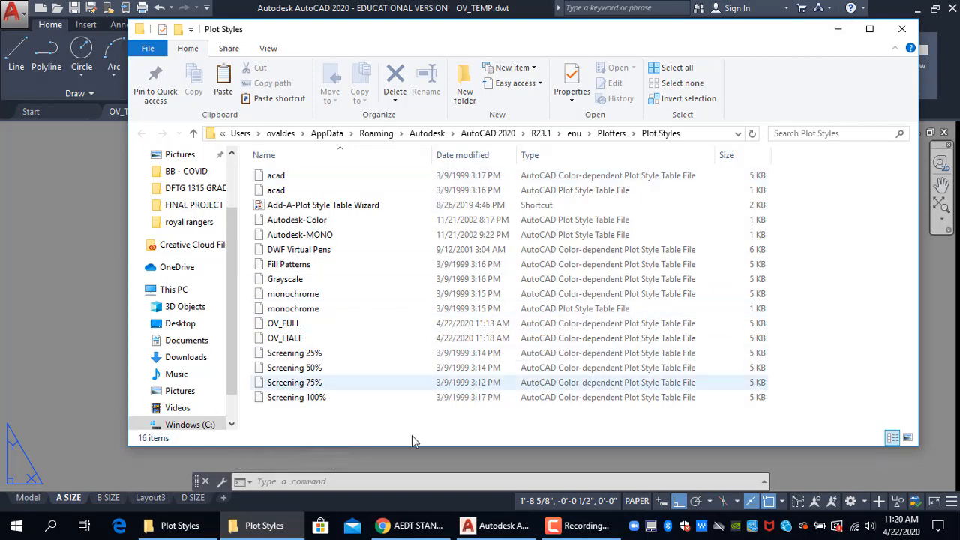
left_click(842, 31)
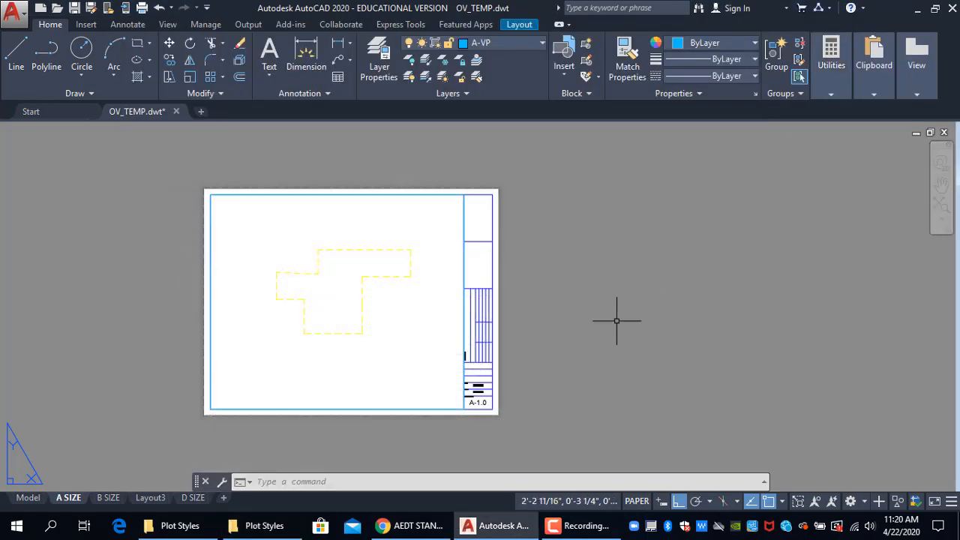
Review the available plot style tables in the A SIZE layout's plot settings and leave without plotting.
key("ctrl+p")
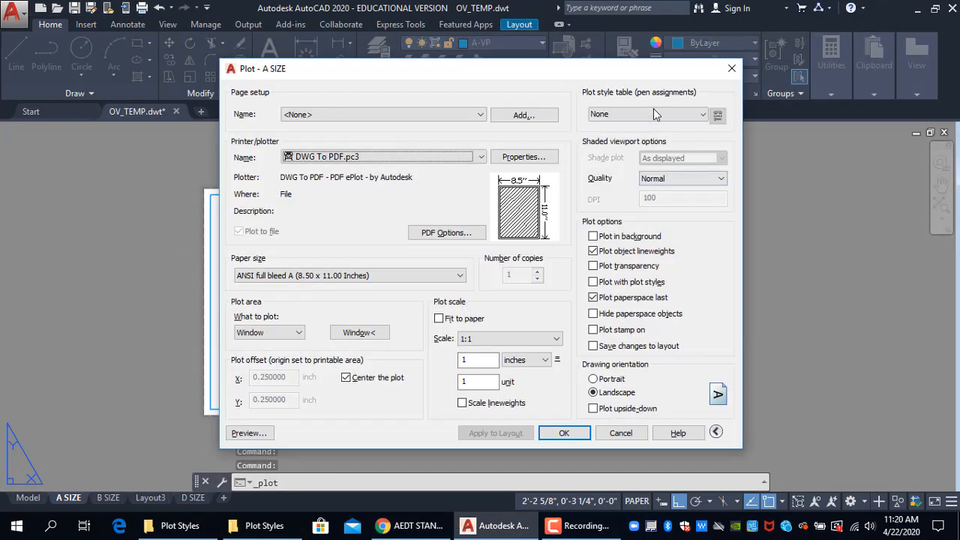
left_click(654, 112)
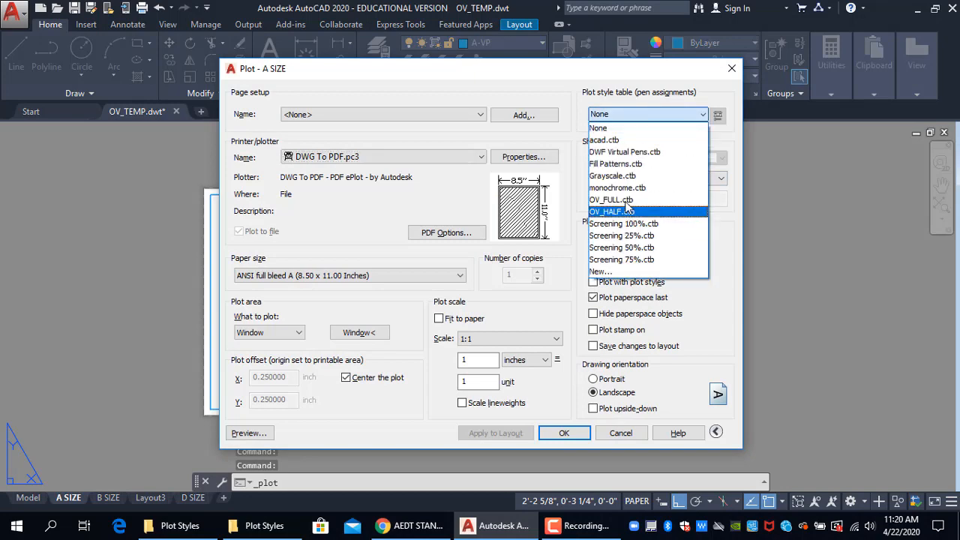
key("Escape")
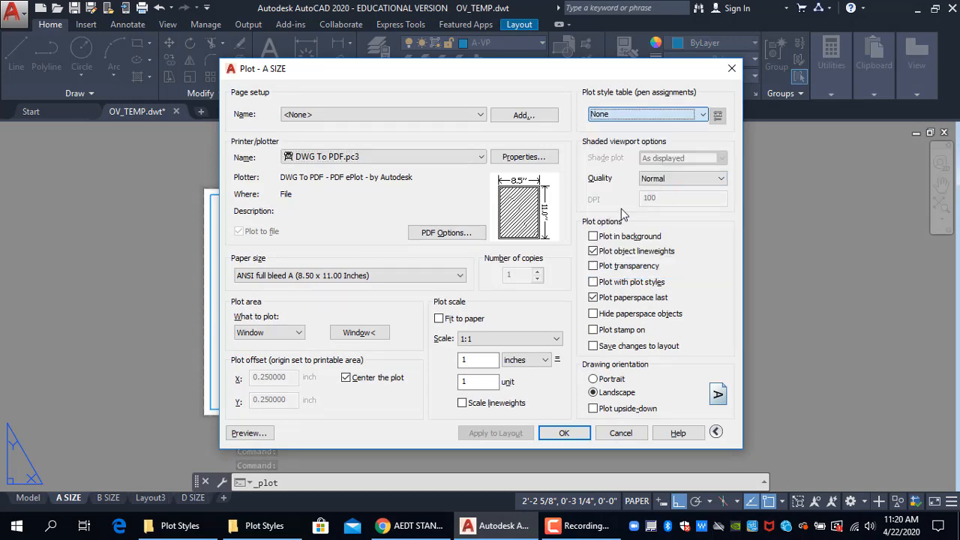
key("Escape")
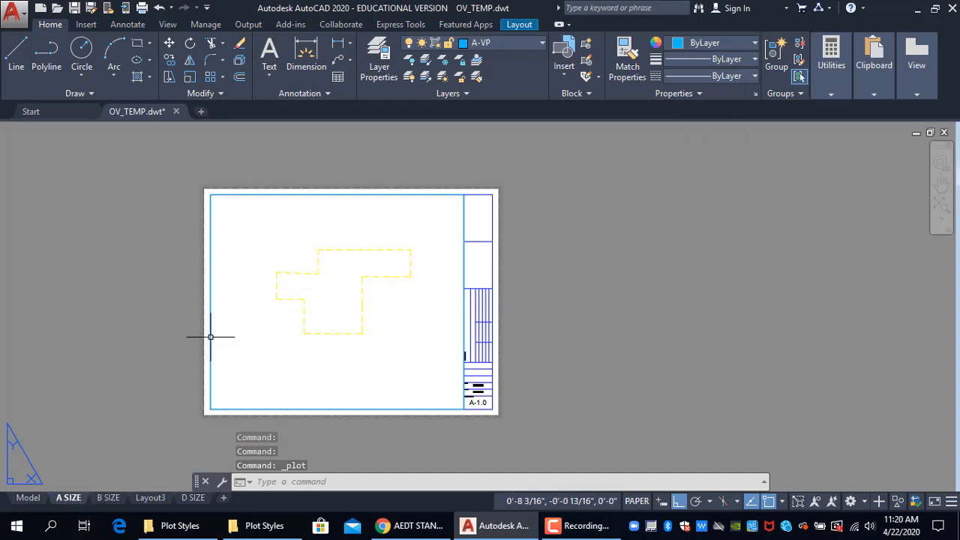
Assign the OV_HALF.ctb plot style table to the A SIZE layout and apply it without plotting.
key("ctrl+p")
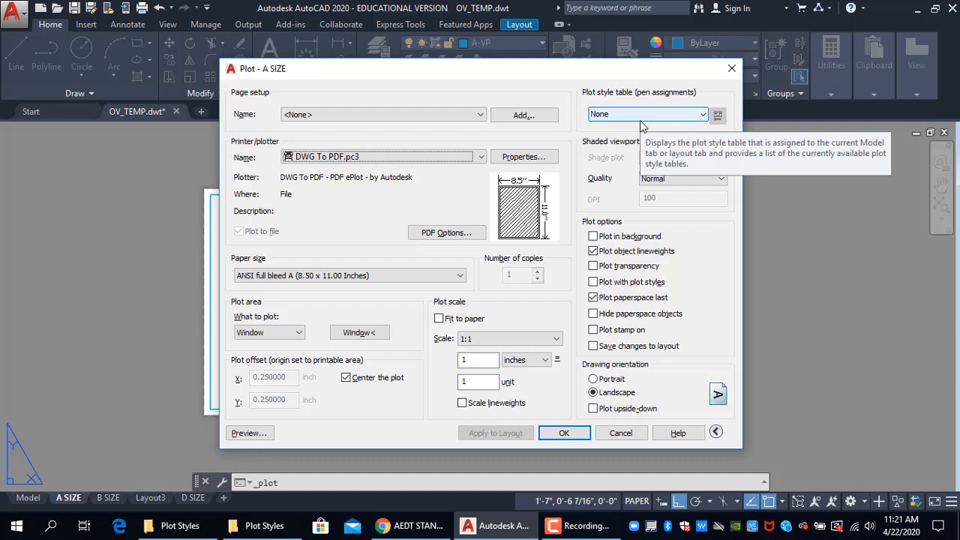
left_click(638, 117)
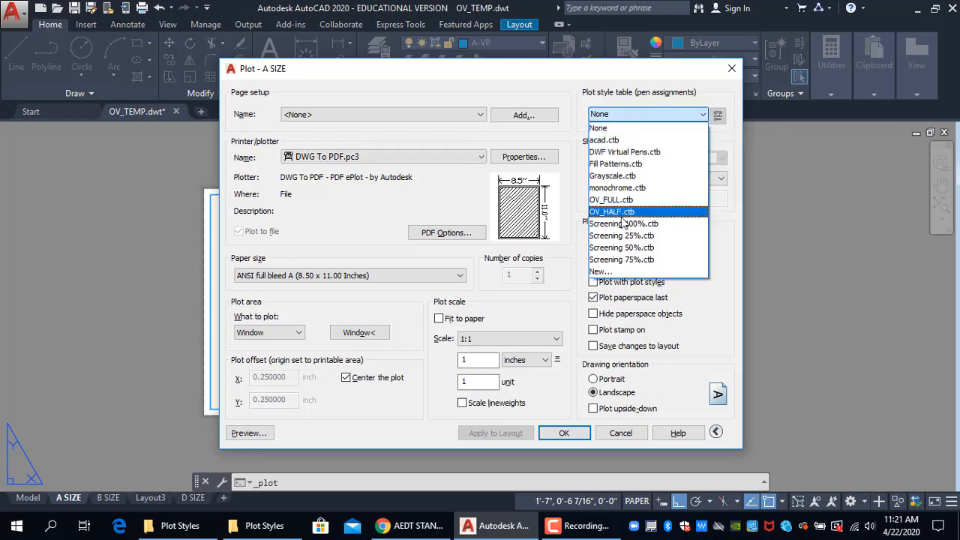
left_click(622, 215)
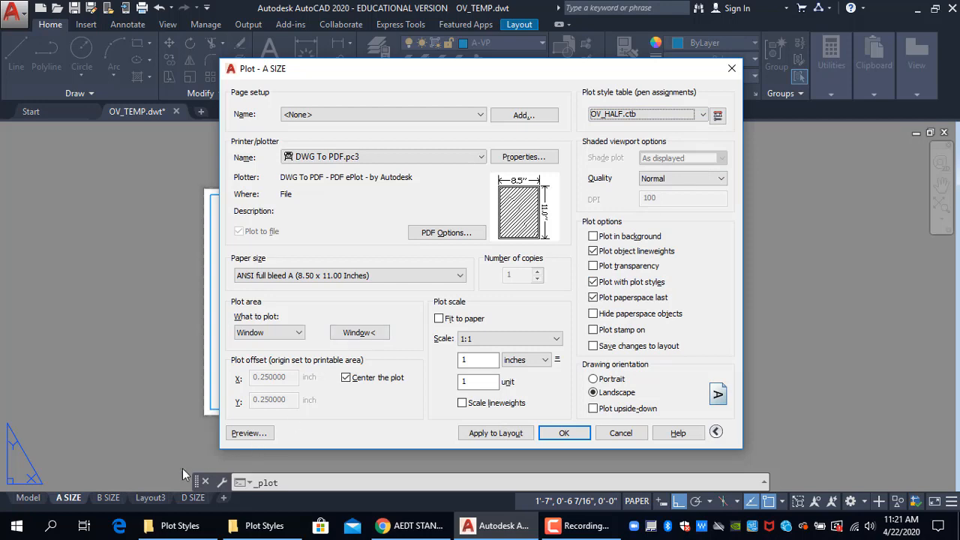
left_click(501, 437)
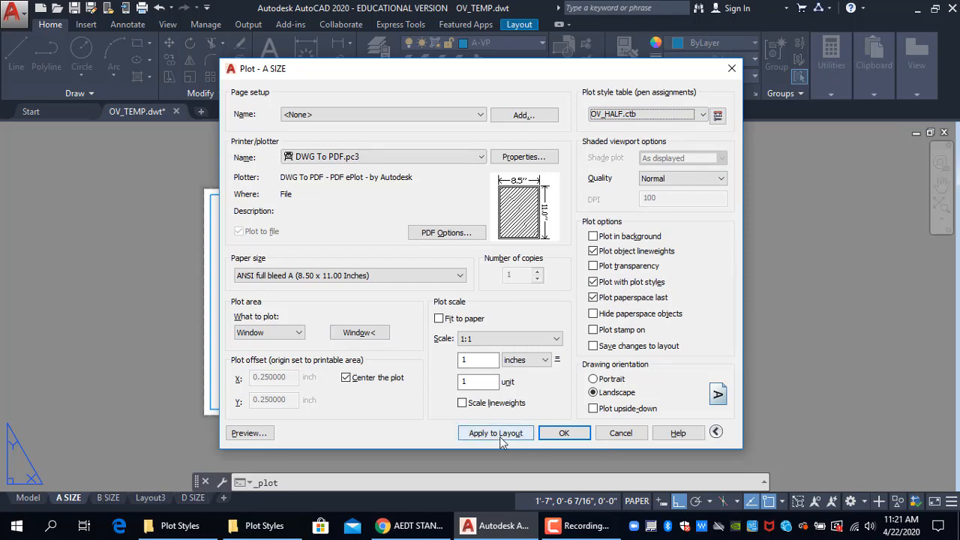
left_click(564, 434)
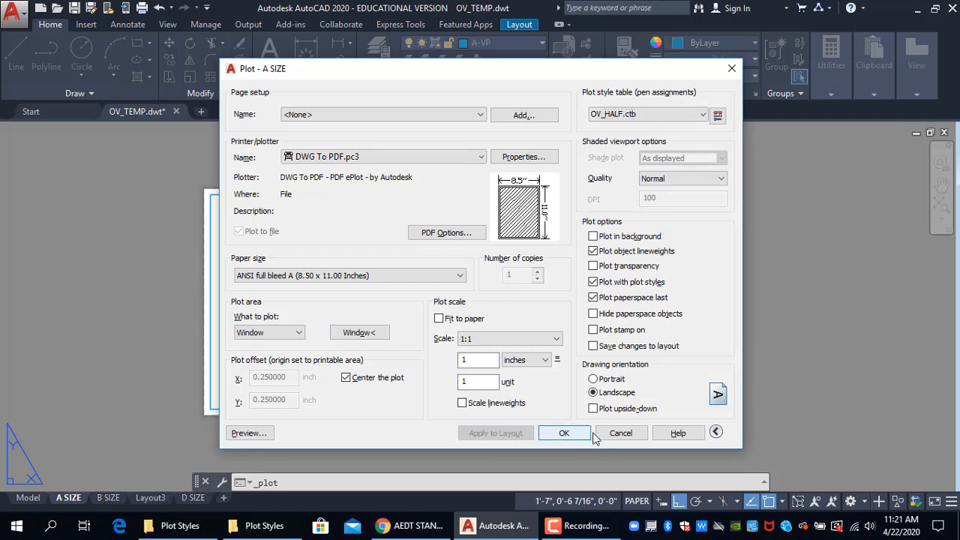
Switch to the B SIZE layout, assign it the OV_HALF.ctb plot style table, and apply it without plotting.
left_click(124, 491)
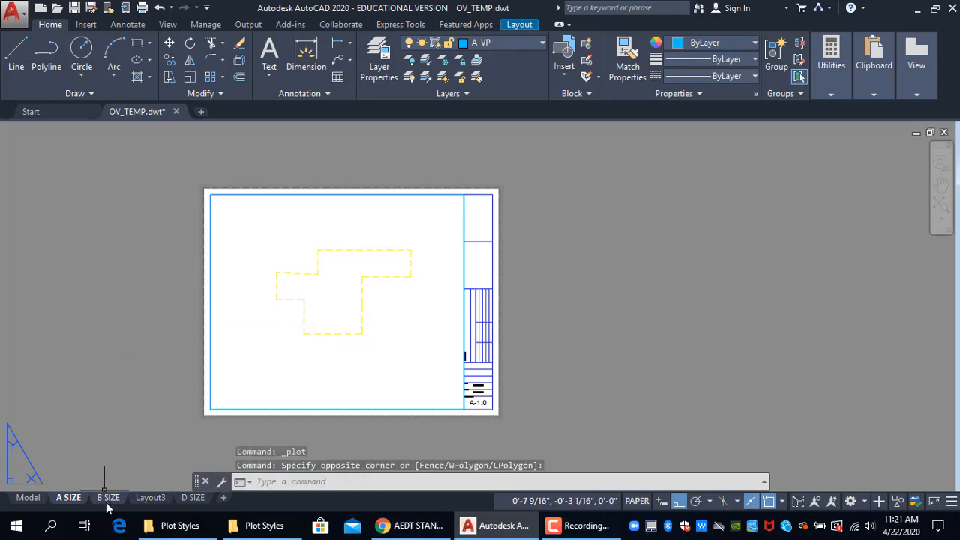
left_click(107, 498)
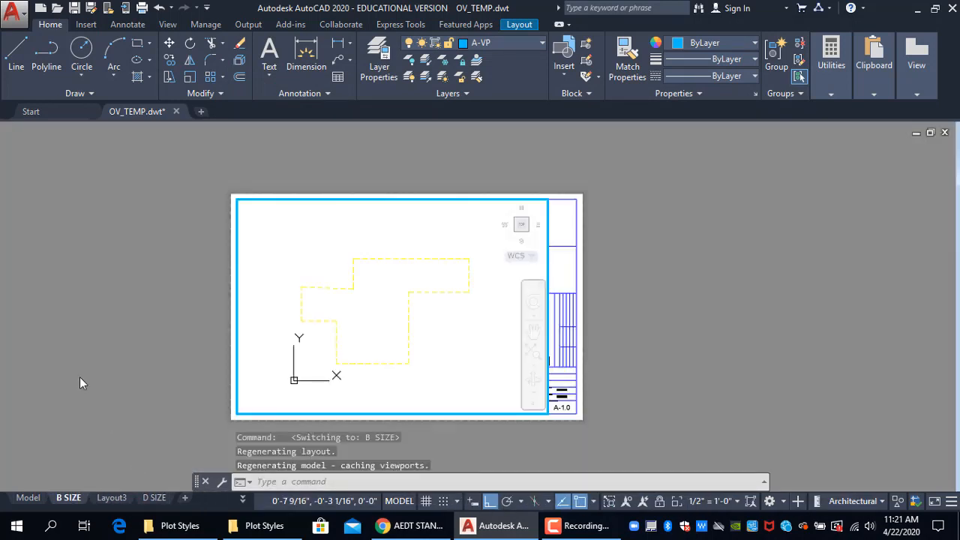
key("ctrl+p")
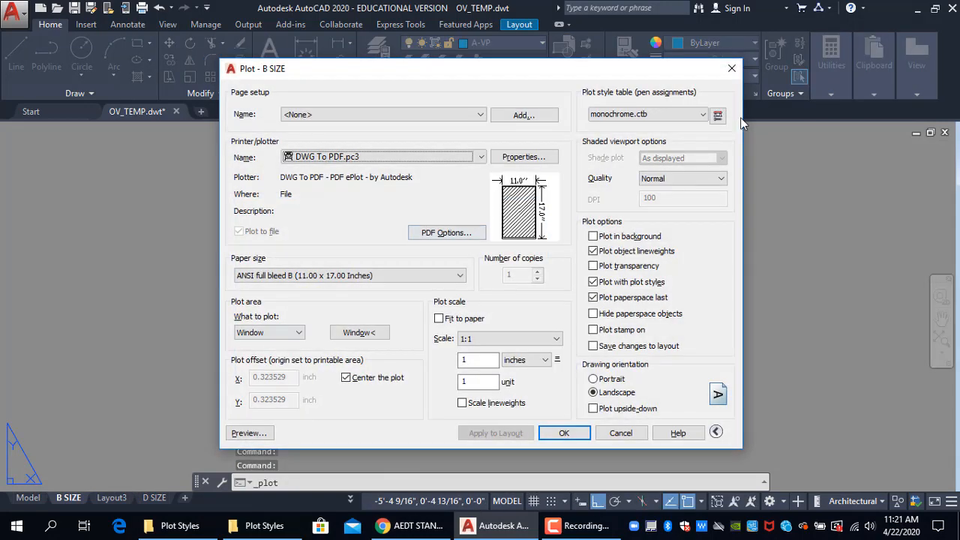
left_click(643, 114)
left_click(630, 214)
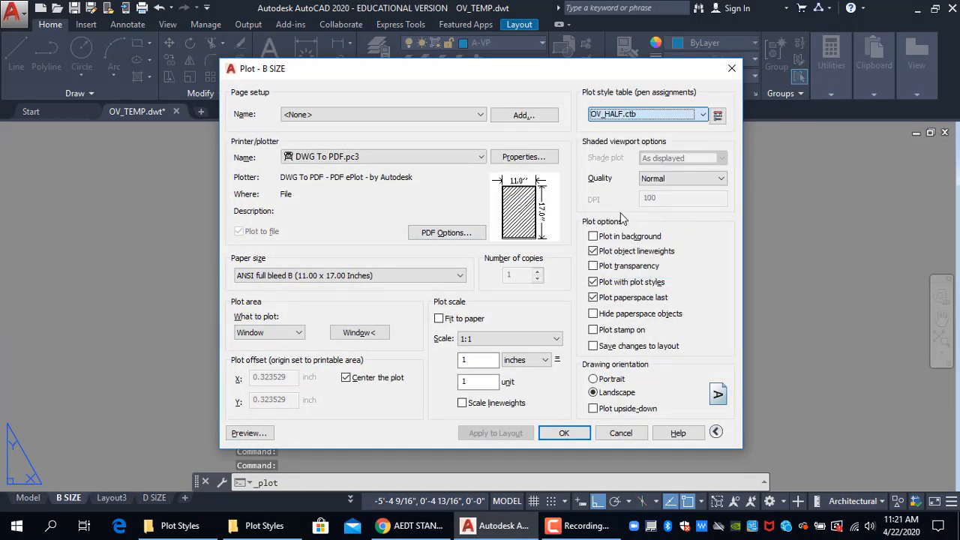
left_click(516, 438)
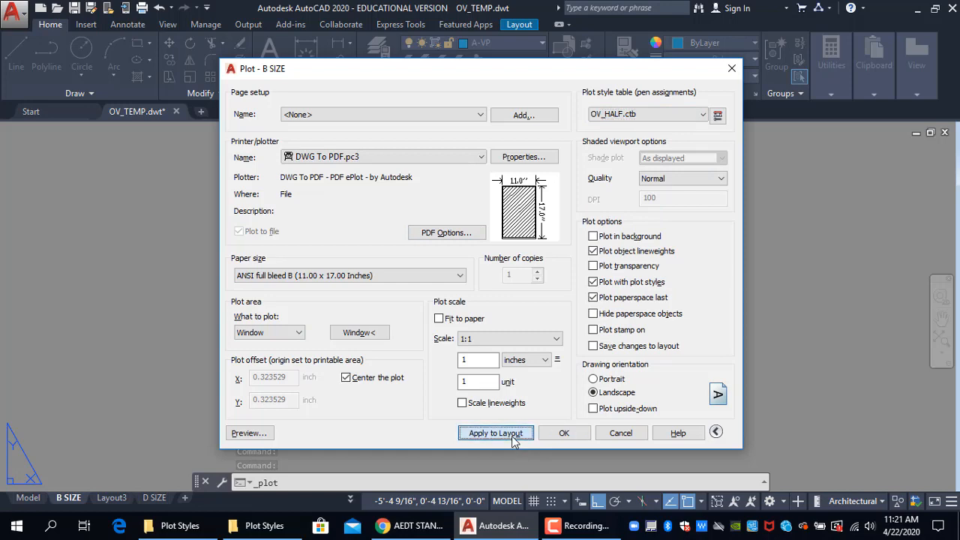
left_click(619, 433)
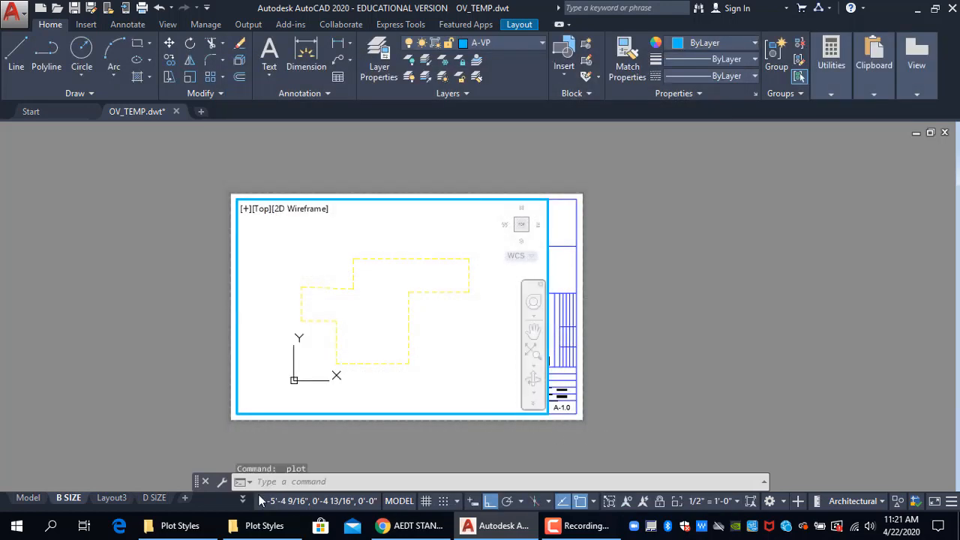
Switch to the D SIZE layout, assign it the OV_FULL.ctb plot style table, and apply it without plotting.
left_click(153, 497)
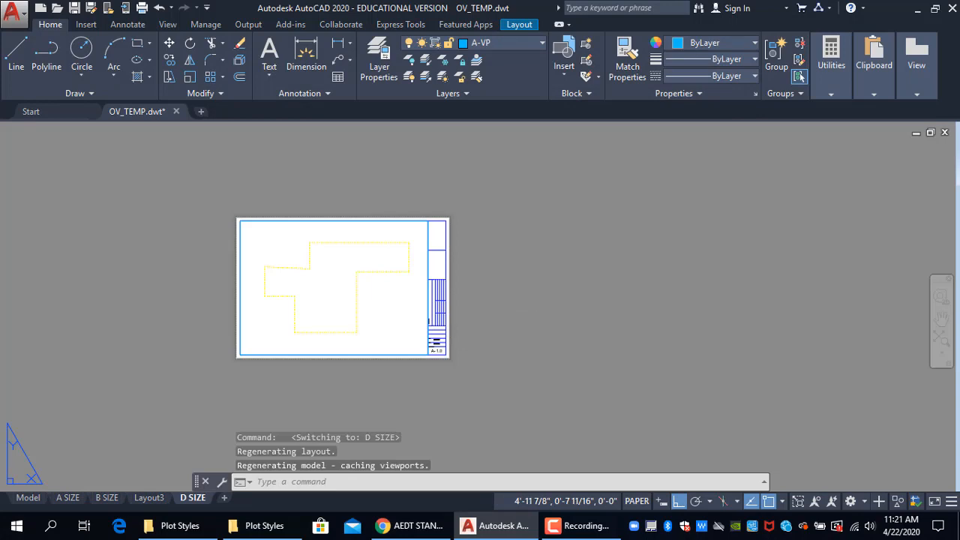
key("ctrl+p")
left_click(663, 116)
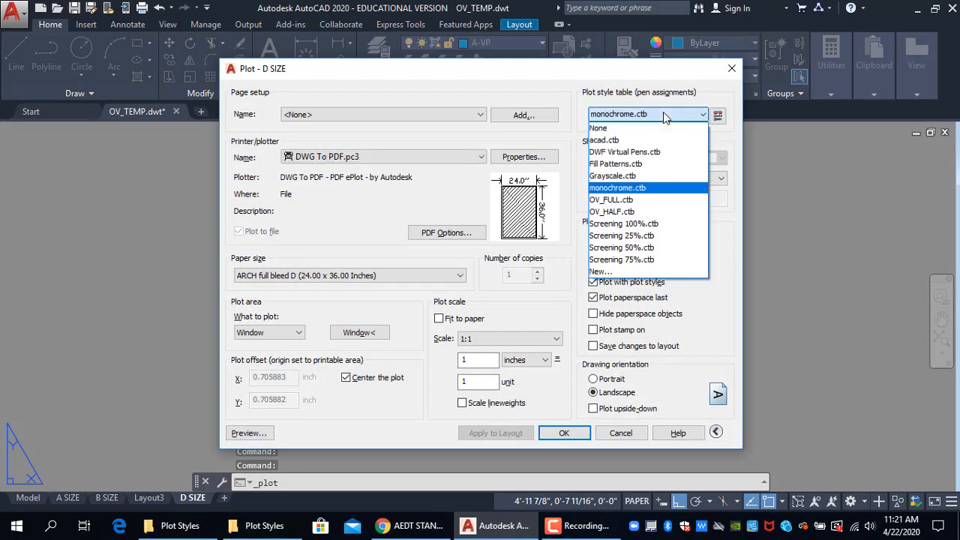
left_click(617, 201)
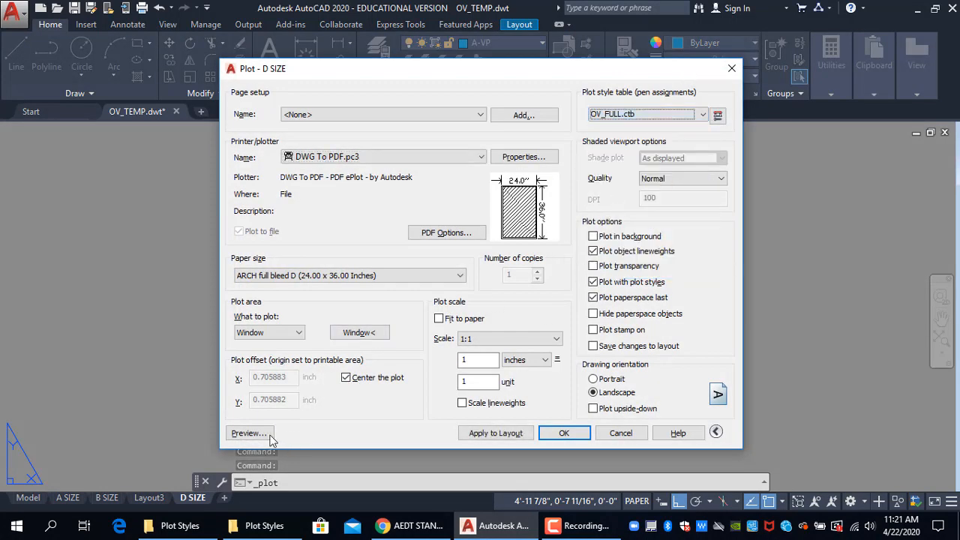
left_click(495, 433)
left_click(626, 435)
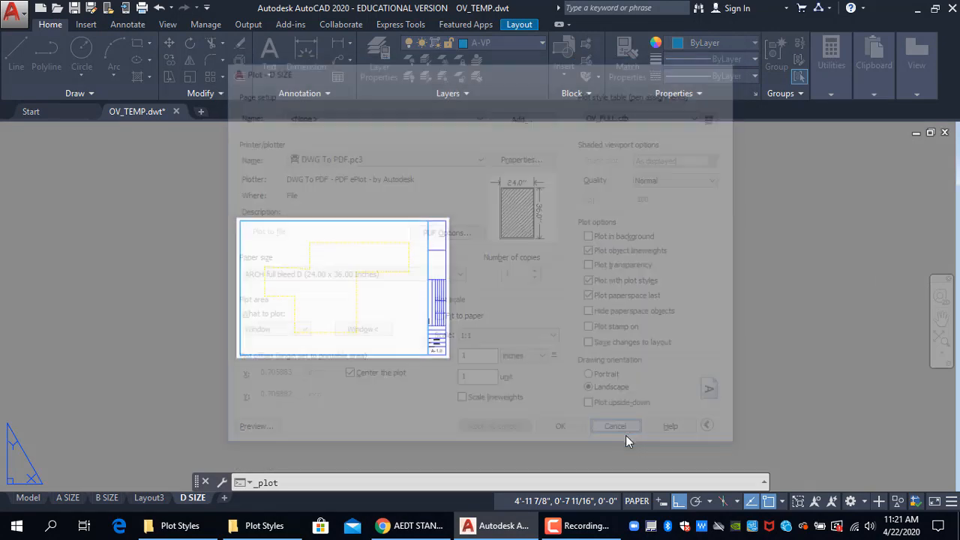
Check the assigned plot style table in the plot settings of the A SIZE, B SIZE, and D SIZE layouts.
left_click(69, 497)
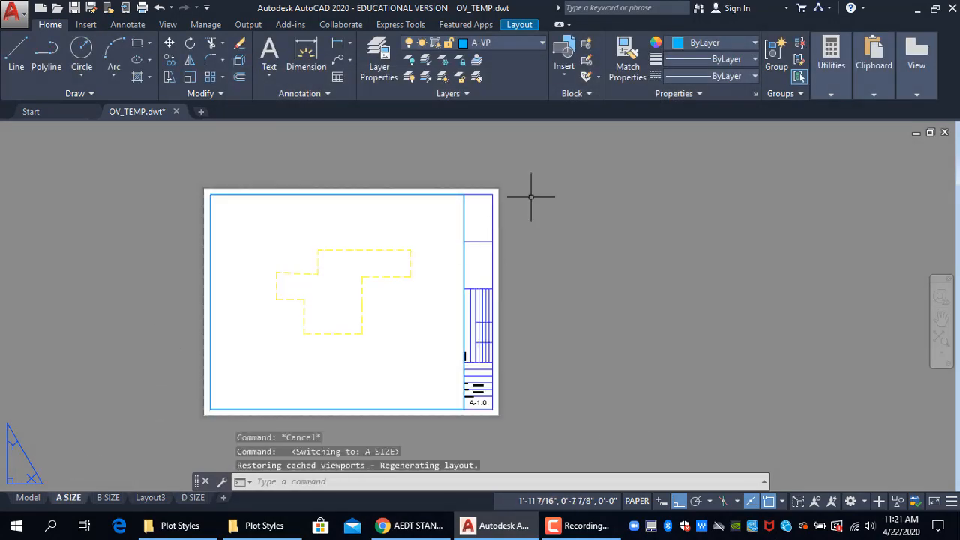
key("ctrl+p")
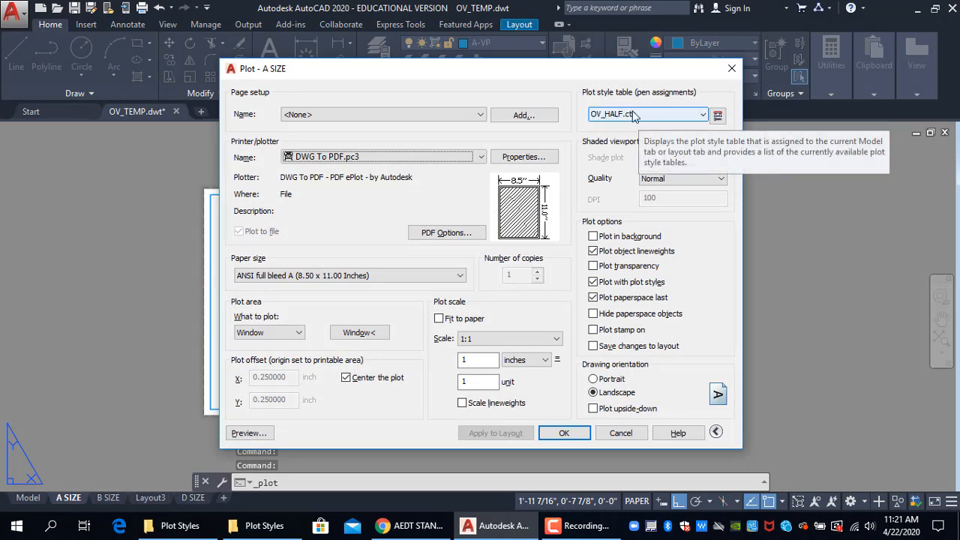
key("Escape")
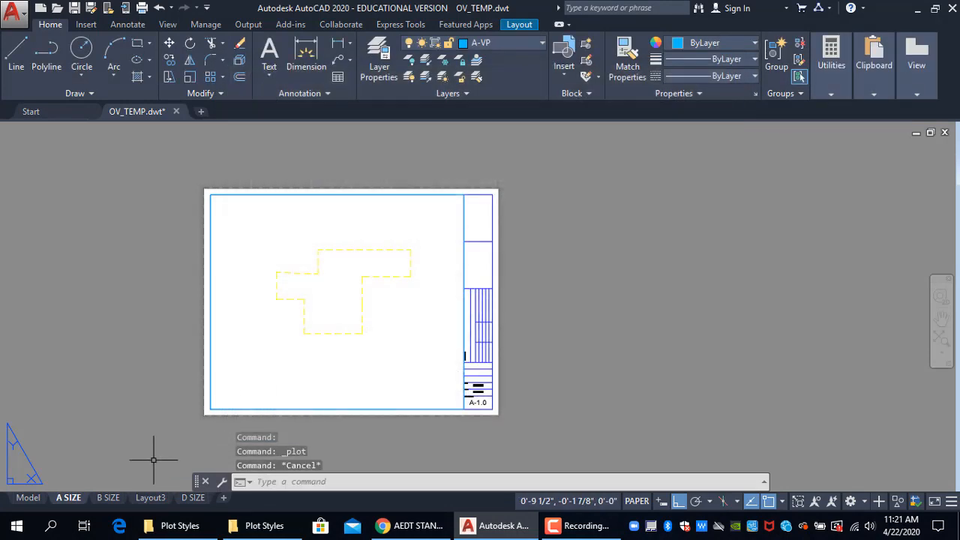
left_click(108, 497)
key("ctrl+p")
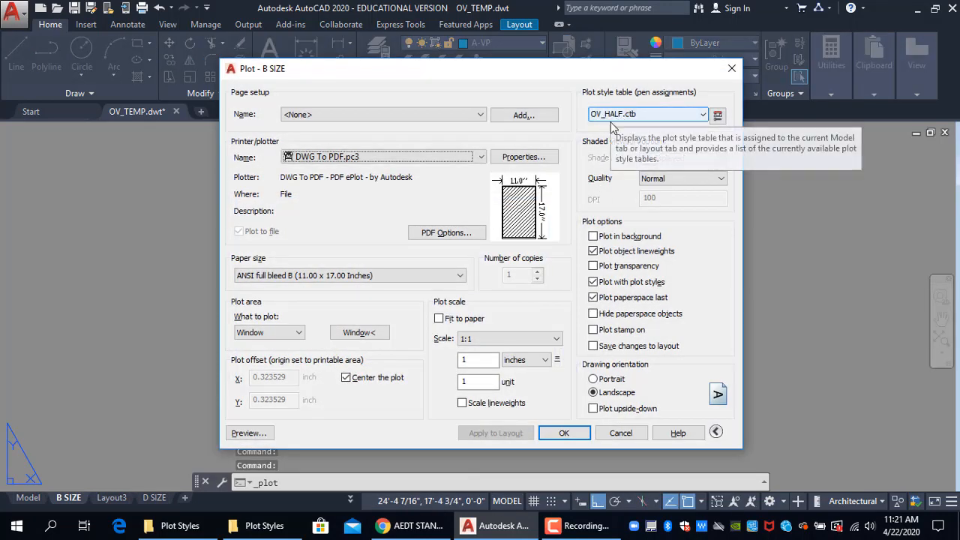
key("Escape")
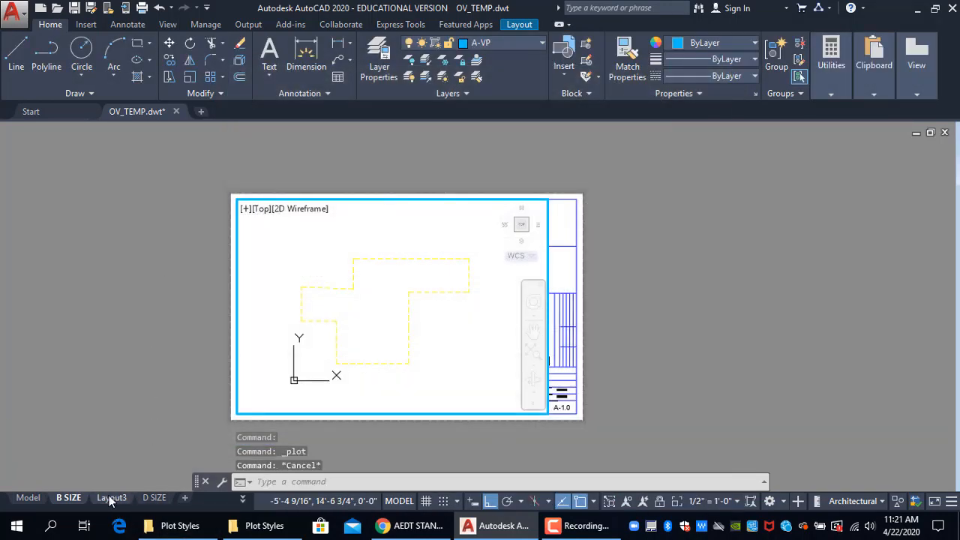
left_click(154, 497)
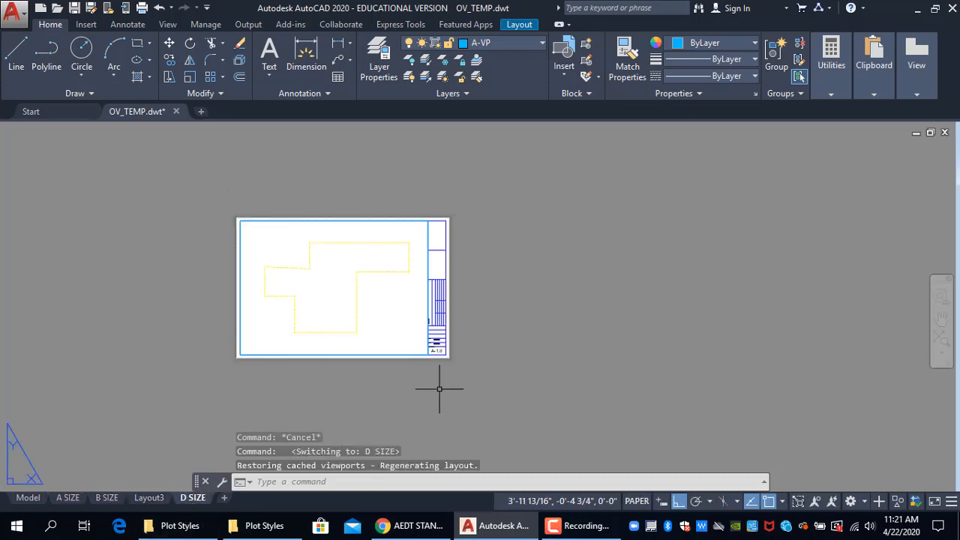
key("ctrl+p")
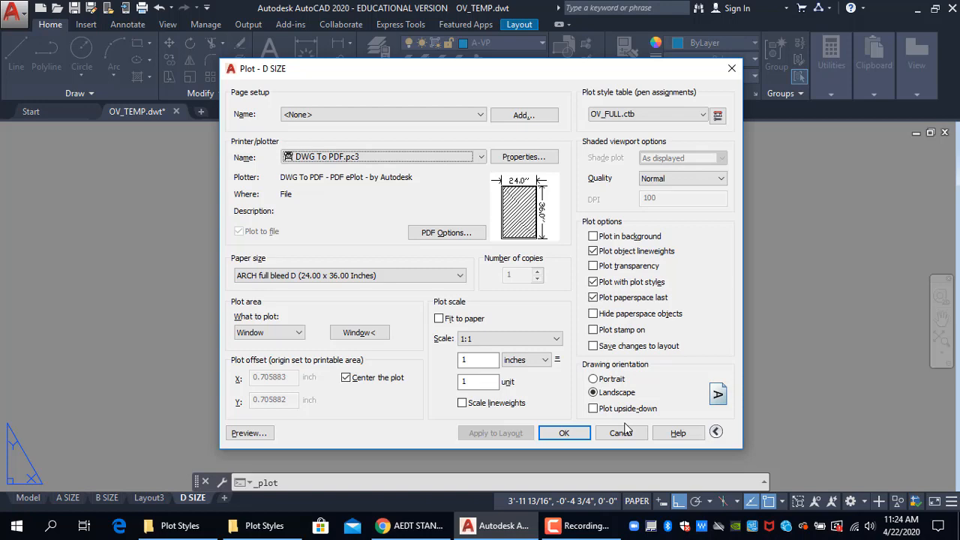
Switch to the AEDT Standards Manual in Chrome, maximize it, and review the Architectural Pen Settings table's colors and pen weights.
left_click(424, 520)
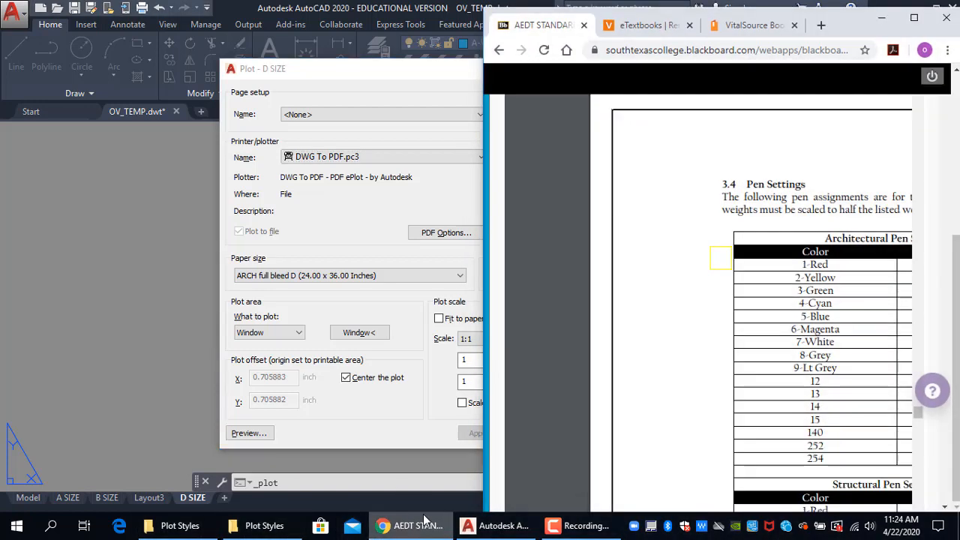
left_click(915, 19)
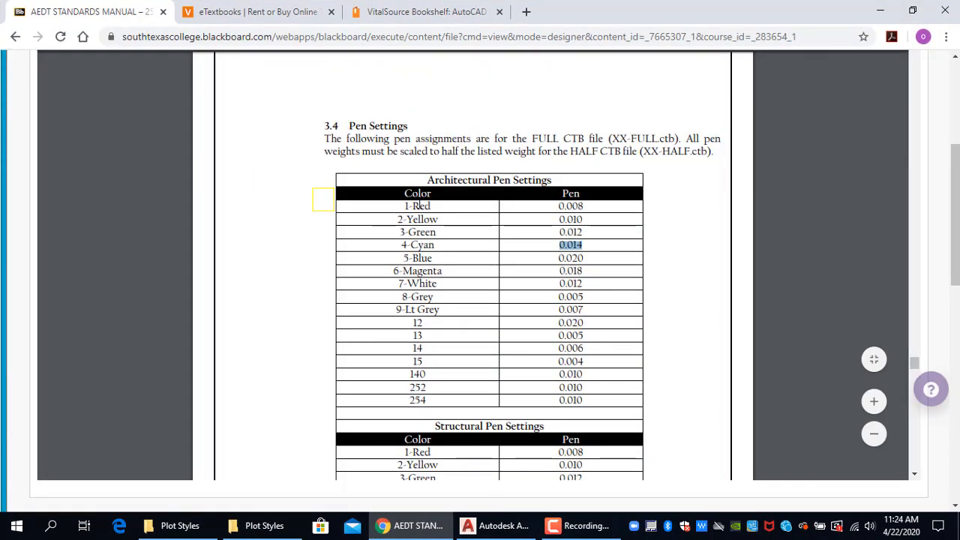
left_click(388, 220)
left_click_drag(403, 209, 590, 414)
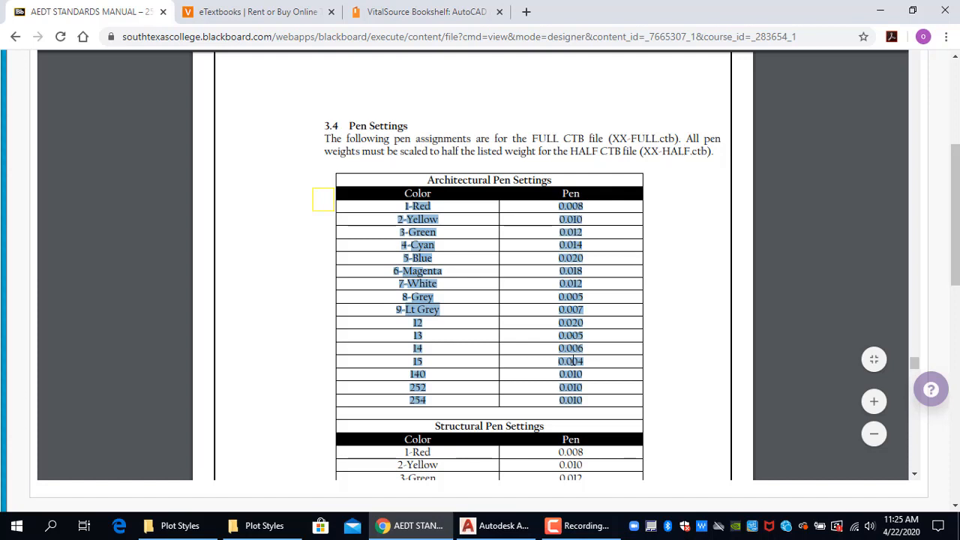
left_click(244, 193)
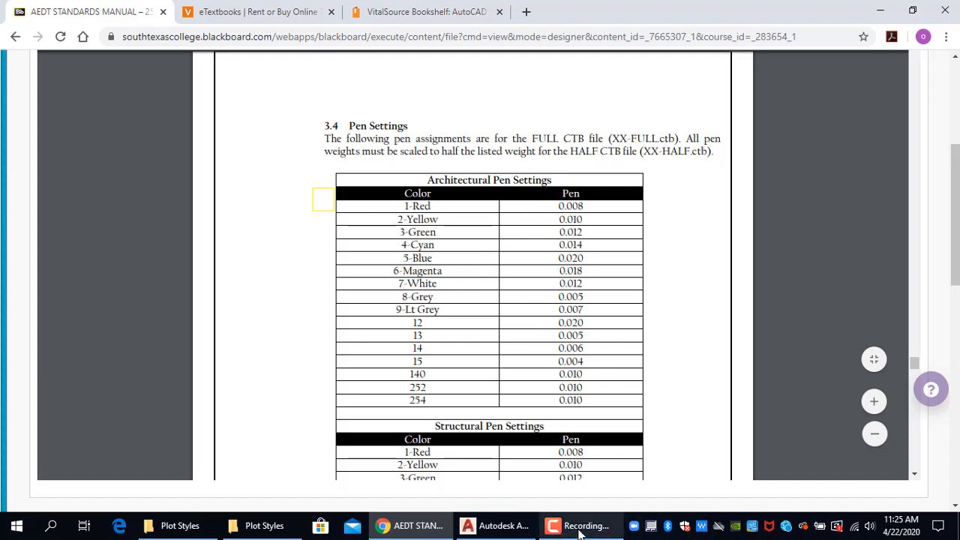
mouse_move(579, 531)
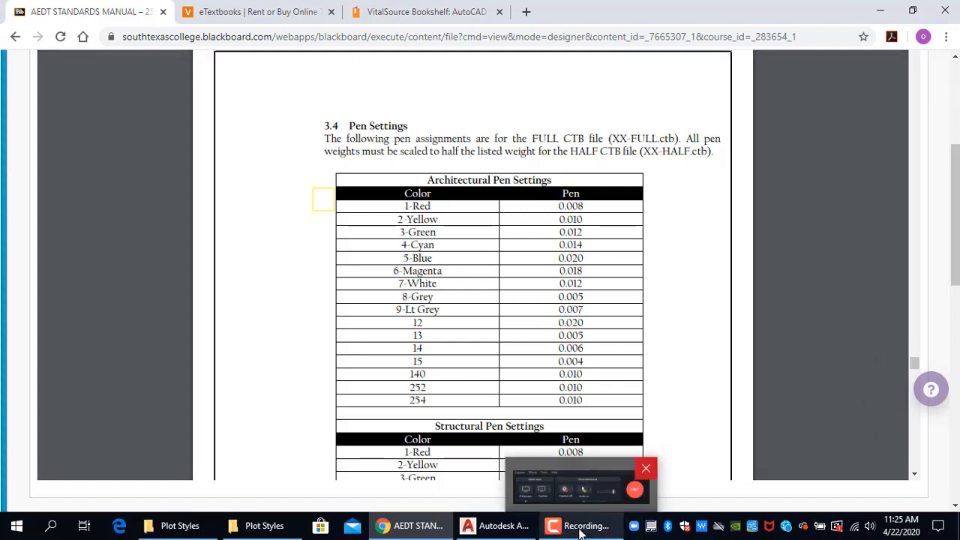